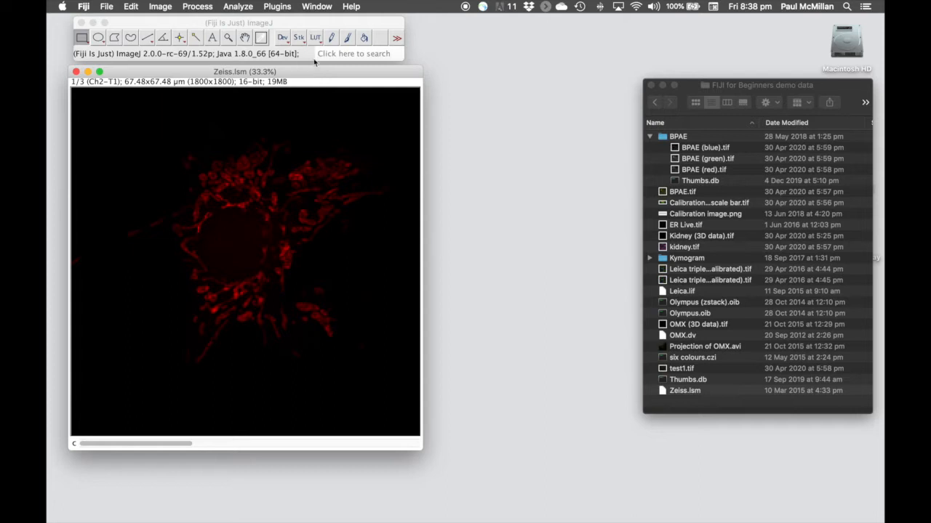
# Apply the HiLo lookup table to the displayed Zeiss.lsm channel and place the Brightness/Contrast dialog beside the image
pyautogui.click(316, 40)
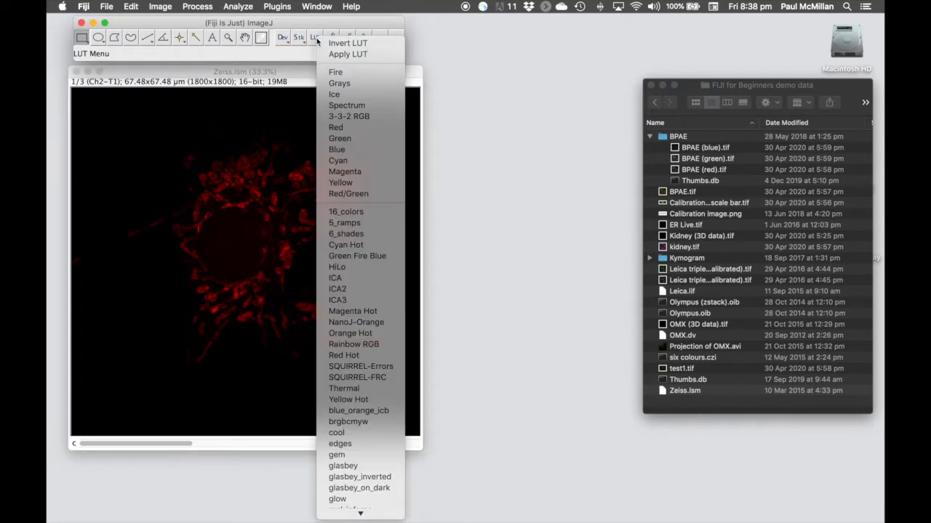
pyautogui.click(349, 267)
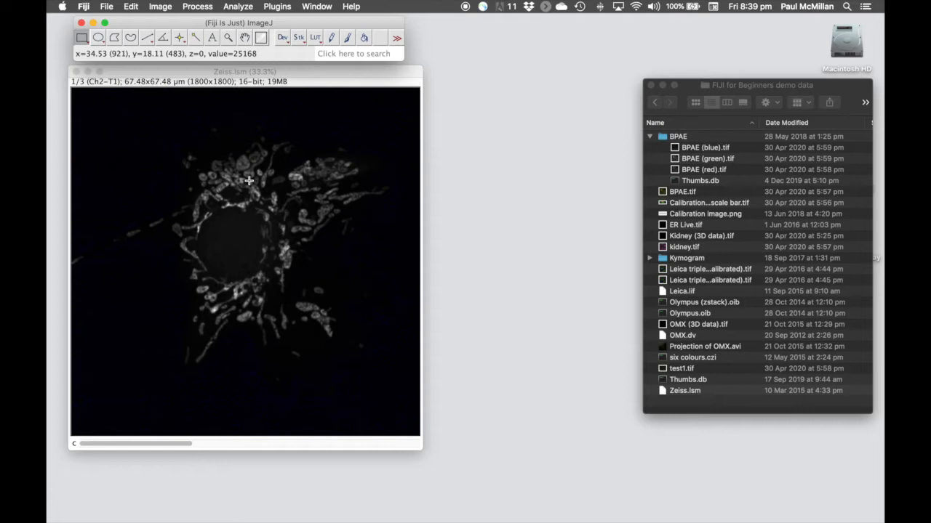
pyautogui.click(160, 6)
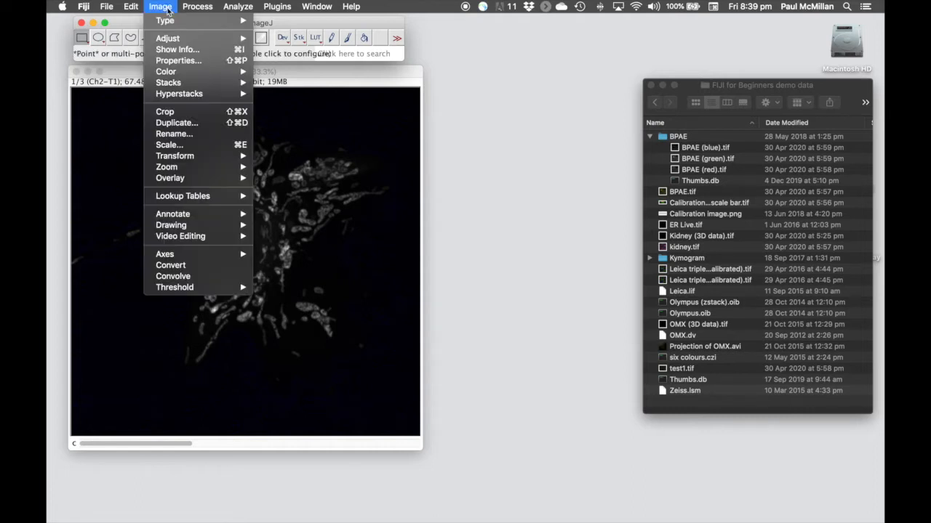
pyautogui.moveTo(185, 42)
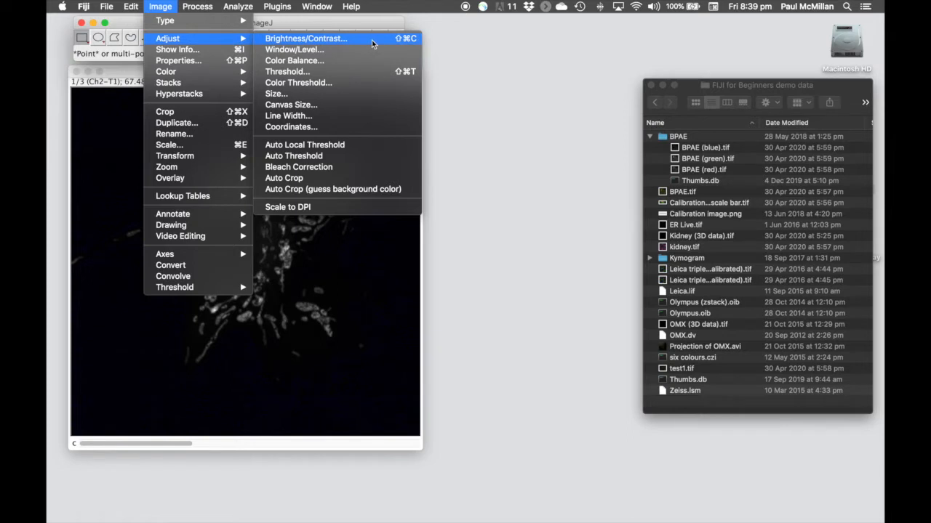
pyautogui.click(371, 40)
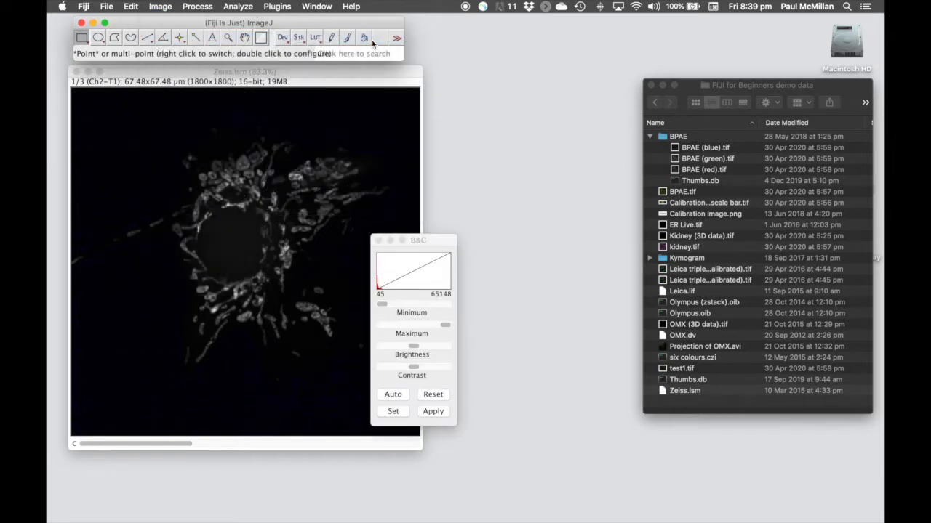
pyautogui.moveTo(443, 244); pyautogui.dragTo(506, 74)
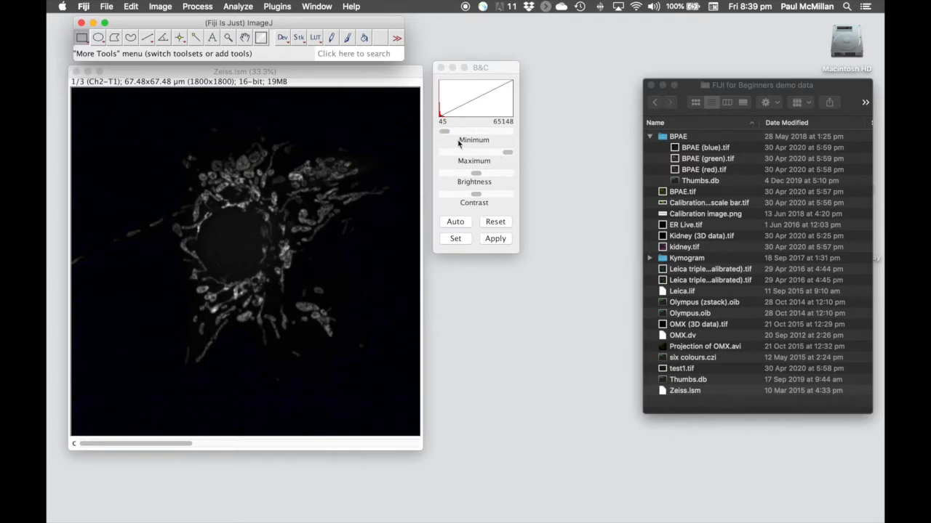
# Try the minimum and maximum adjustments and automatic contrast on the Zeiss.lsm channel, and reset the display range
pyautogui.moveTo(446, 134); pyautogui.dragTo(444, 135)
pyautogui.moveTo(511, 152)
pyautogui.mouseDown()
pyautogui.moveTo(484, 158)
pyautogui.moveTo(512, 159)
pyautogui.mouseUp()
pyautogui.click(455, 221)
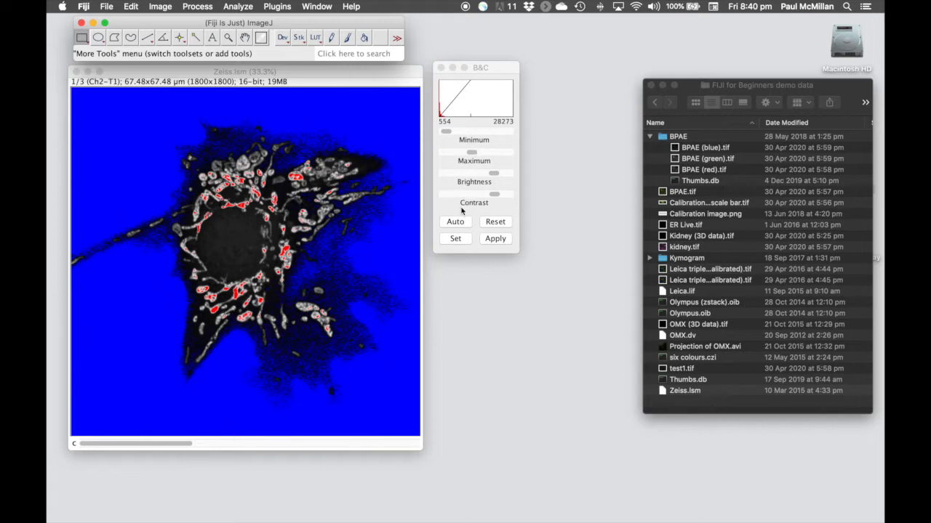
pyautogui.click(500, 225)
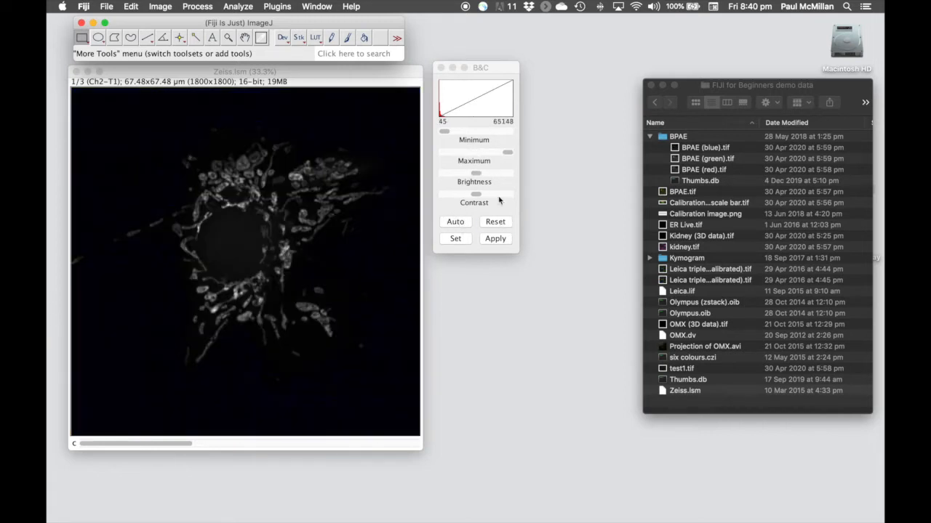
# Lower the channel's display maximum to about 60120 and apply the adjusted range to the pixel values
pyautogui.moveTo(511, 155)
pyautogui.mouseDown()
pyautogui.moveTo(499, 158)
pyautogui.moveTo(507, 161)
pyautogui.mouseUp()
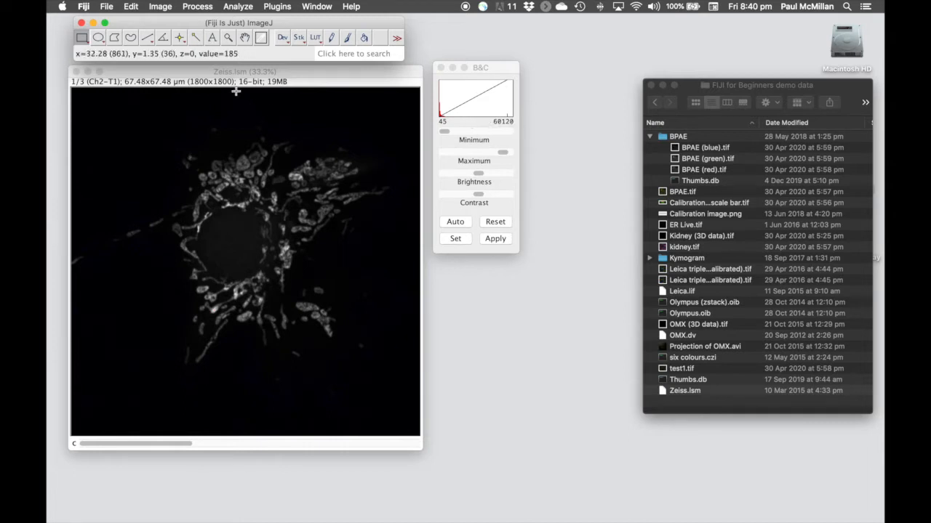
pyautogui.click(500, 242)
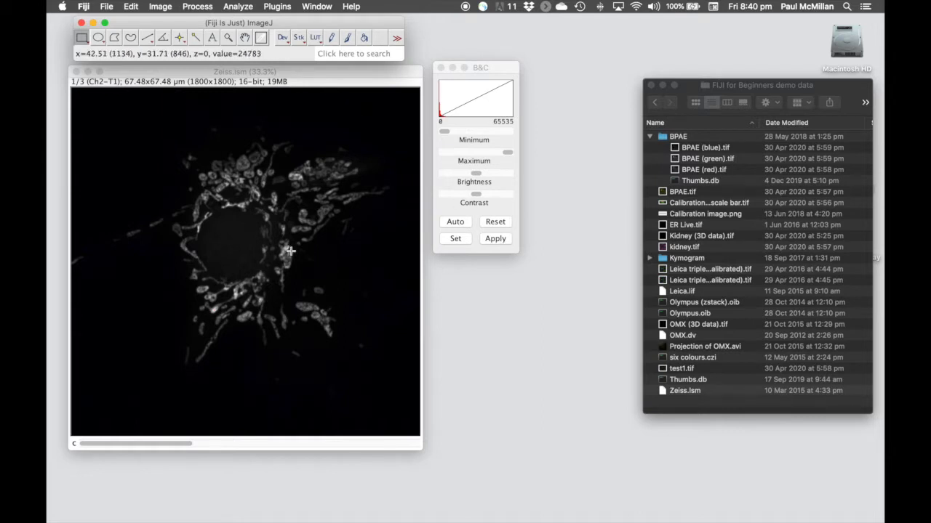
# Return the Zeiss.lsm channel to the Red lookup table and advance to the next channel
pyautogui.click(316, 38)
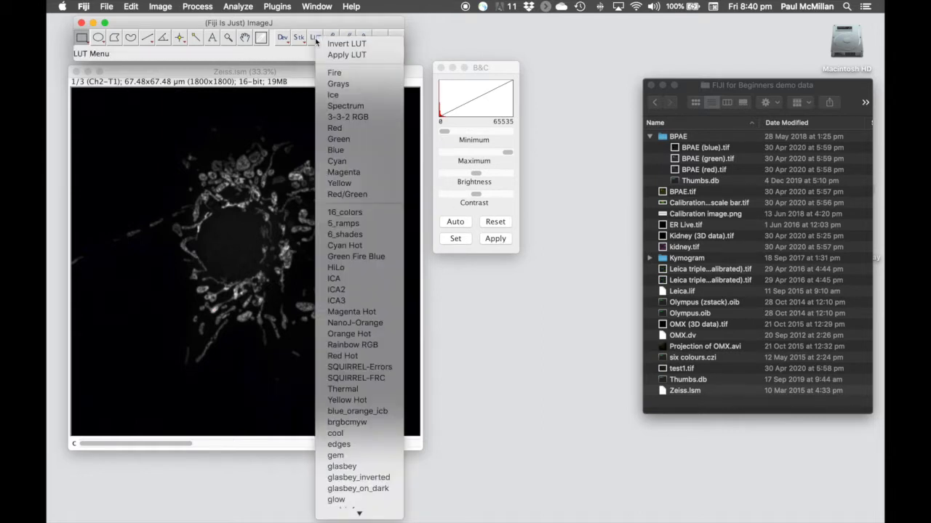
pyautogui.click(348, 129)
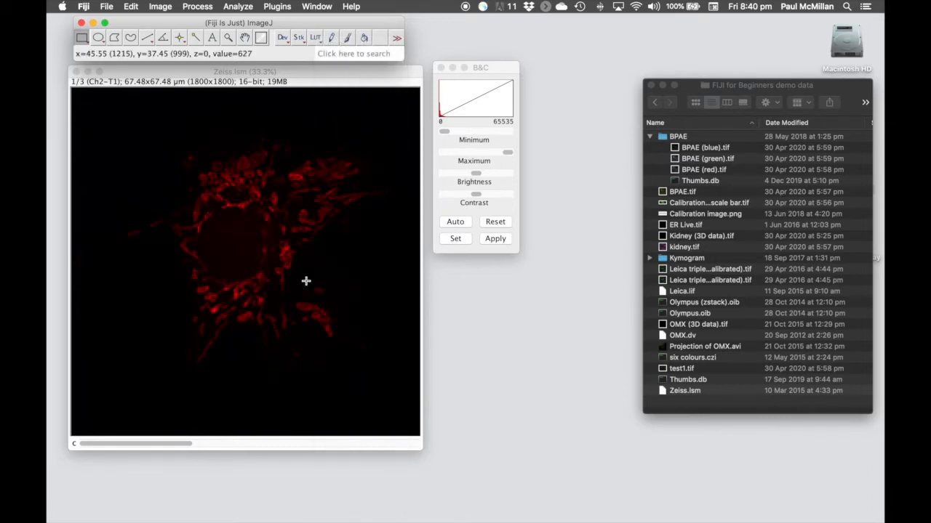
pyautogui.press('Right')
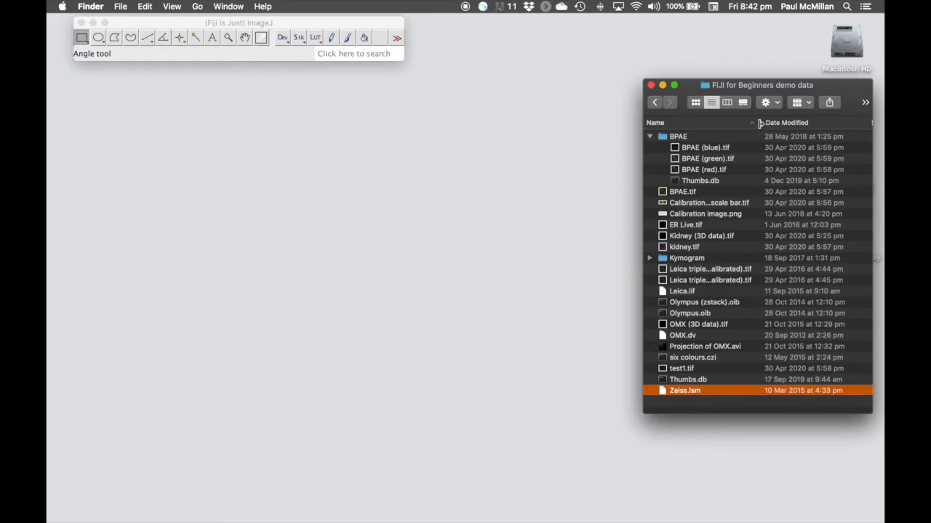
# Widen the file list's Name column and open Leica triple merge (uncalibrated).tif in Fiji
pyautogui.moveTo(761, 122); pyautogui.dragTo(791, 120)
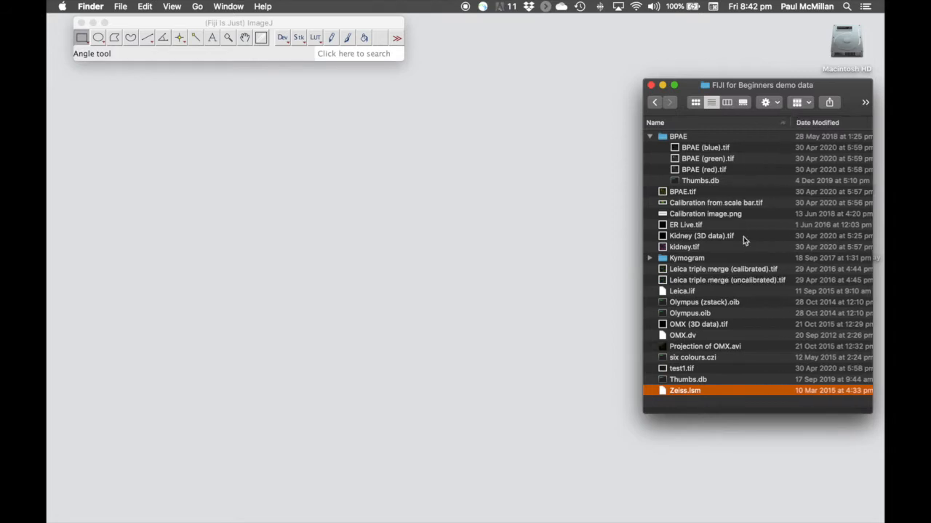
pyautogui.click(697, 281)
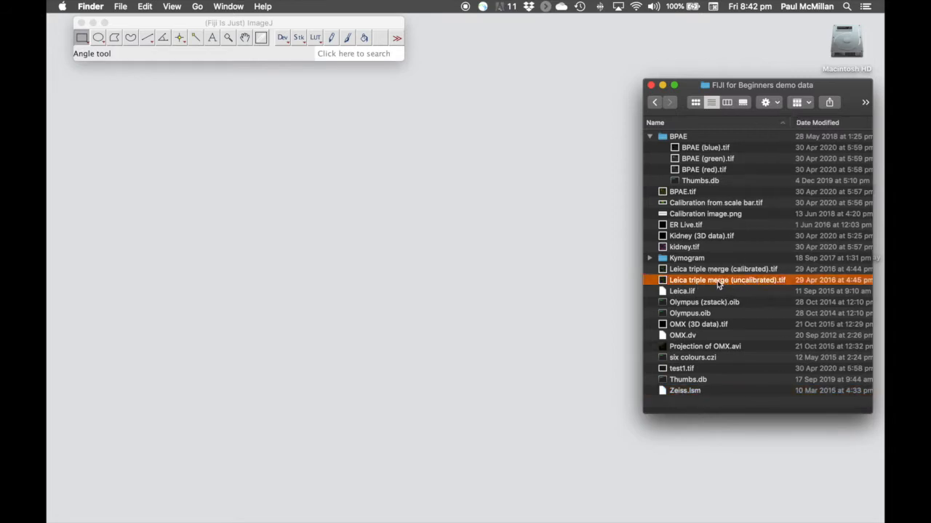
pyautogui.moveTo(708, 281); pyautogui.dragTo(280, 63)
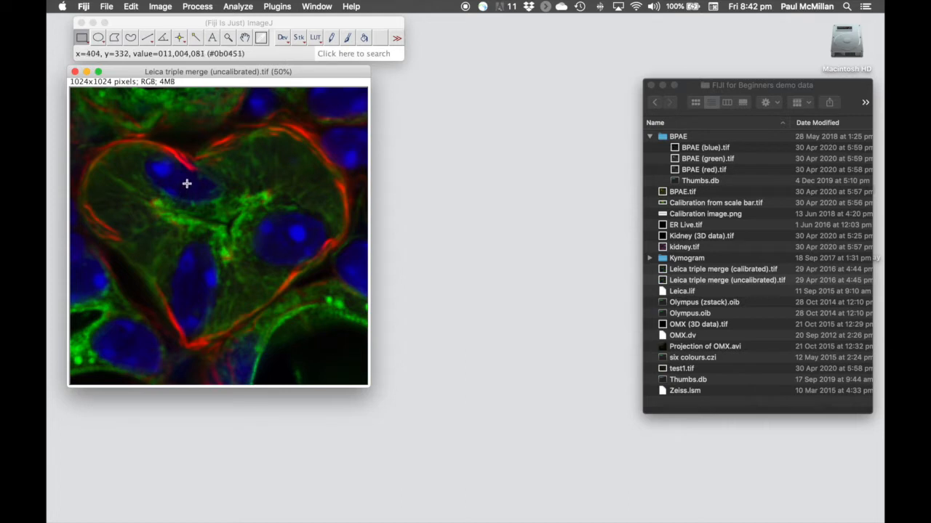
# Calibrate the Leica image in its properties with um as the unit of length and a pixel width of 0.031678
pyautogui.click(161, 7)
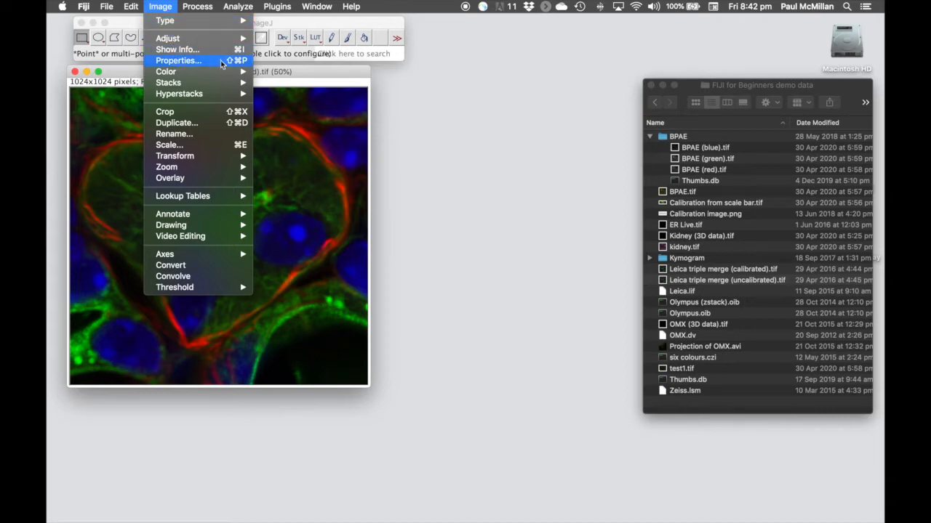
pyautogui.click(222, 62)
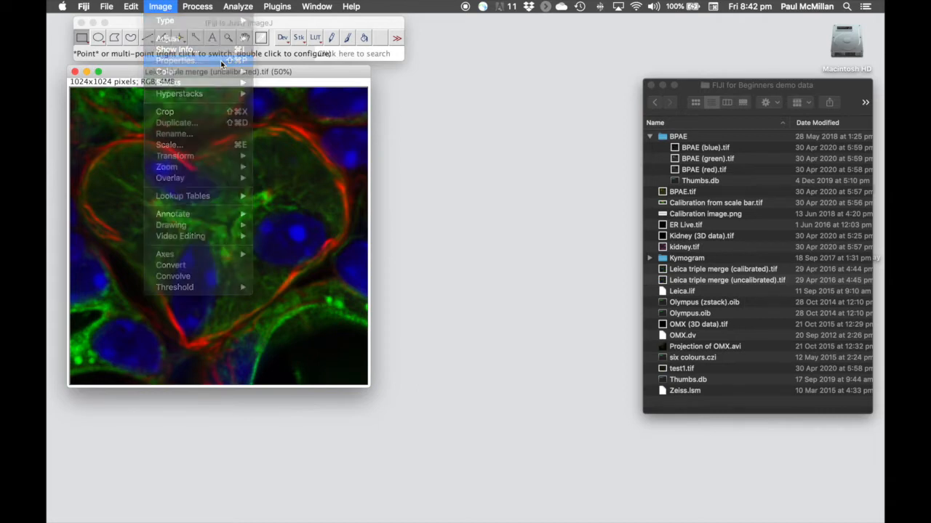
pyautogui.moveTo(462, 93); pyautogui.dragTo(439, 79)
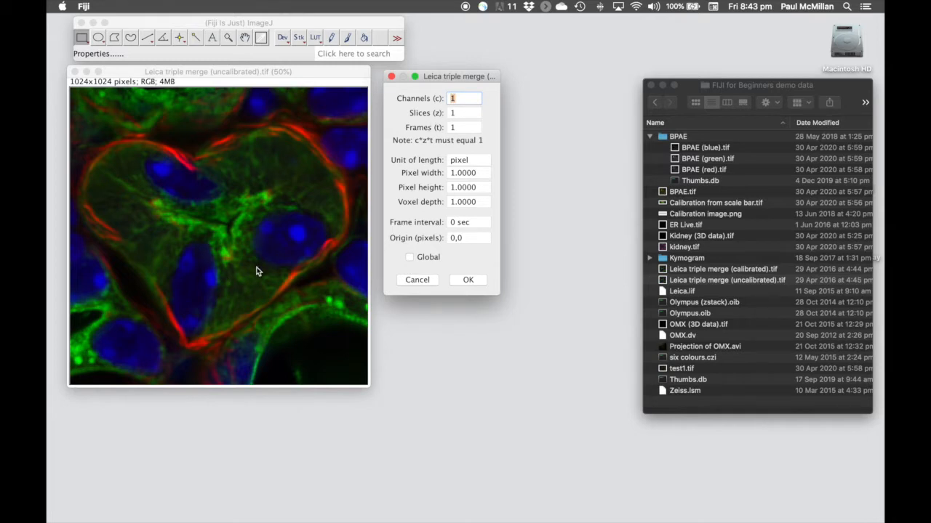
pyautogui.click(472, 161)
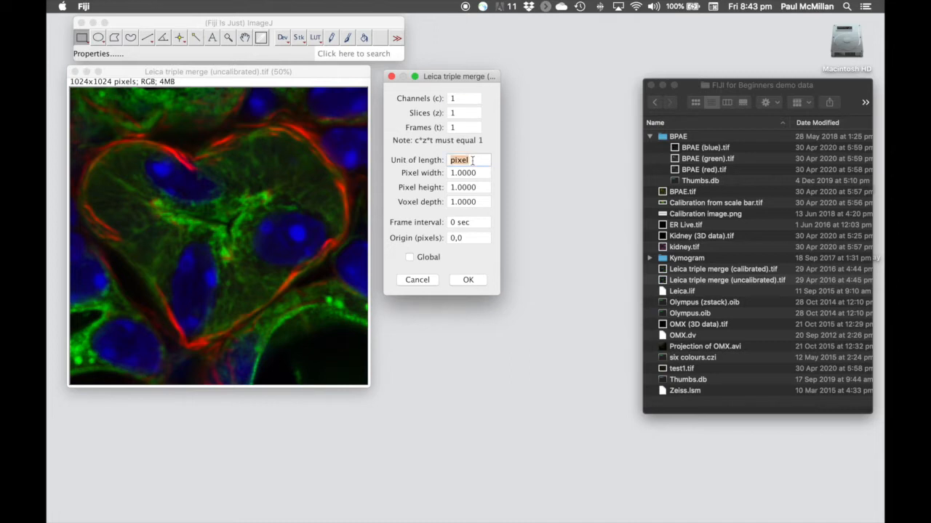
pyautogui.write('um')
pyautogui.click(482, 171)
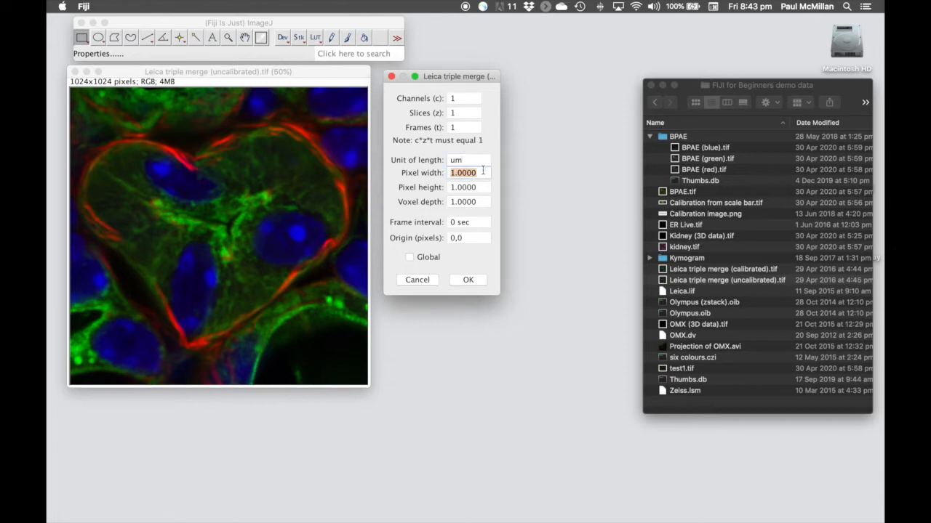
pyautogui.write('0.')
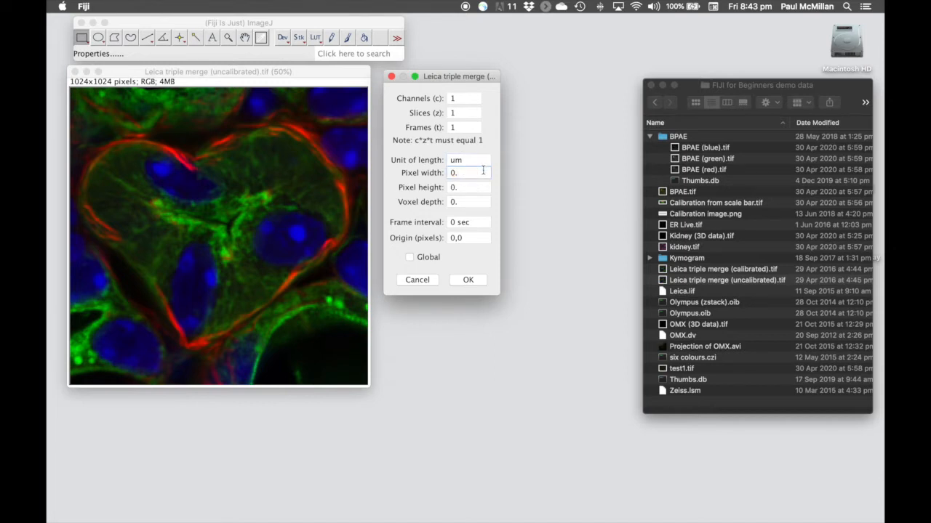
pyautogui.write('031678')
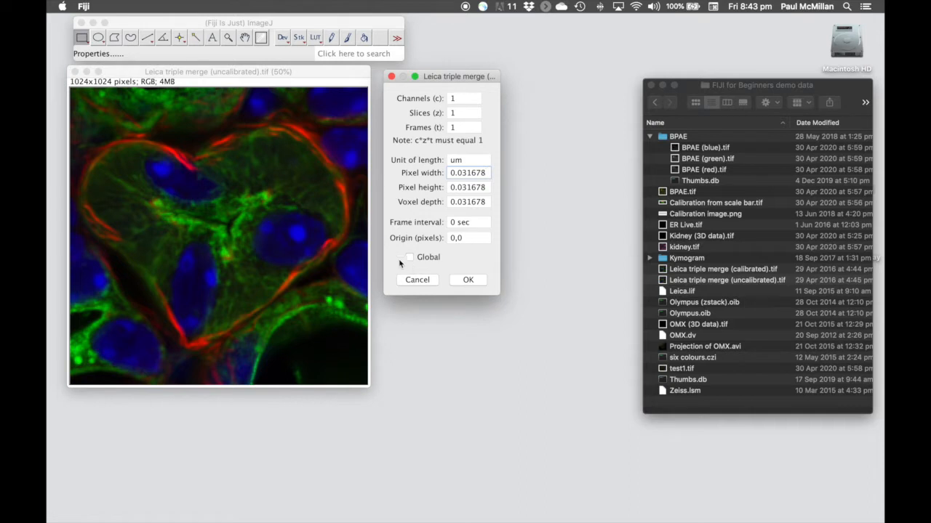
pyautogui.click(469, 280)
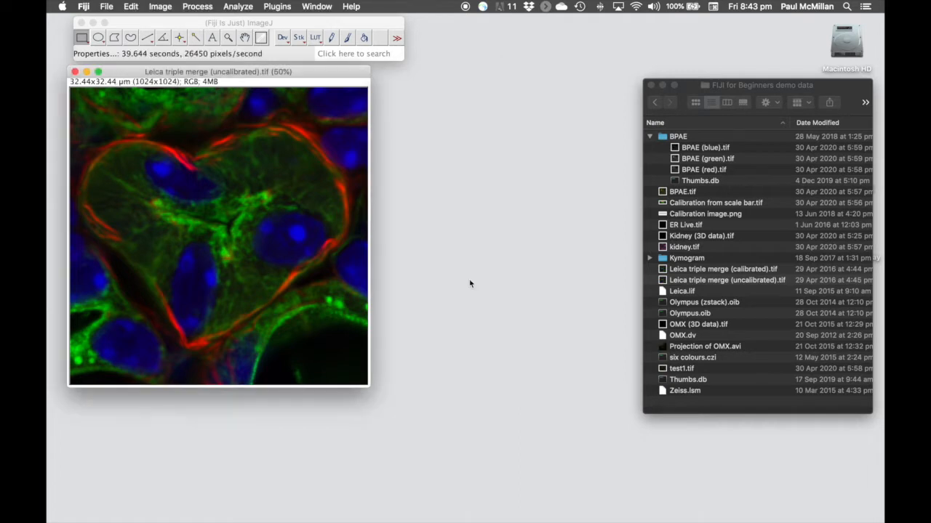
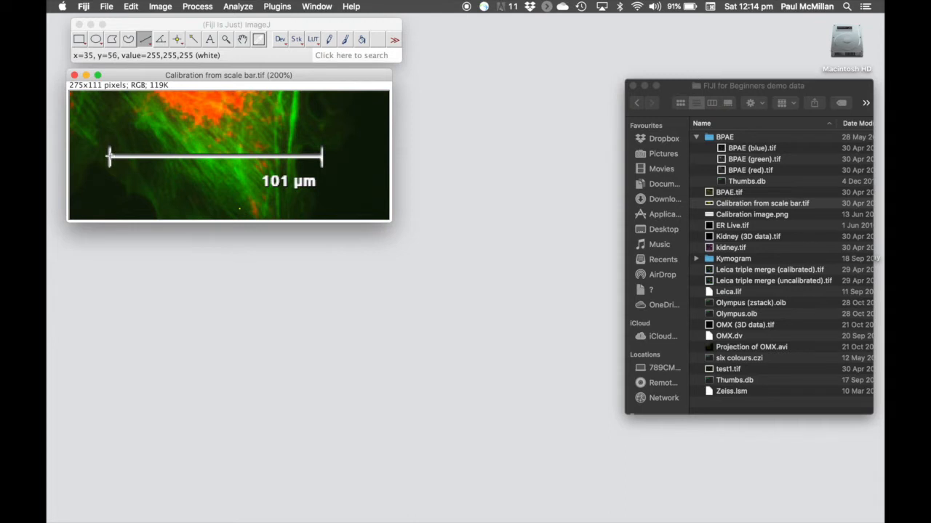
# Draw a straight line about 182.5 pixels long along the 101 µm scale bar in Calibration from scale bar.tif
pyautogui.moveTo(109, 157); pyautogui.dragTo(322, 157)
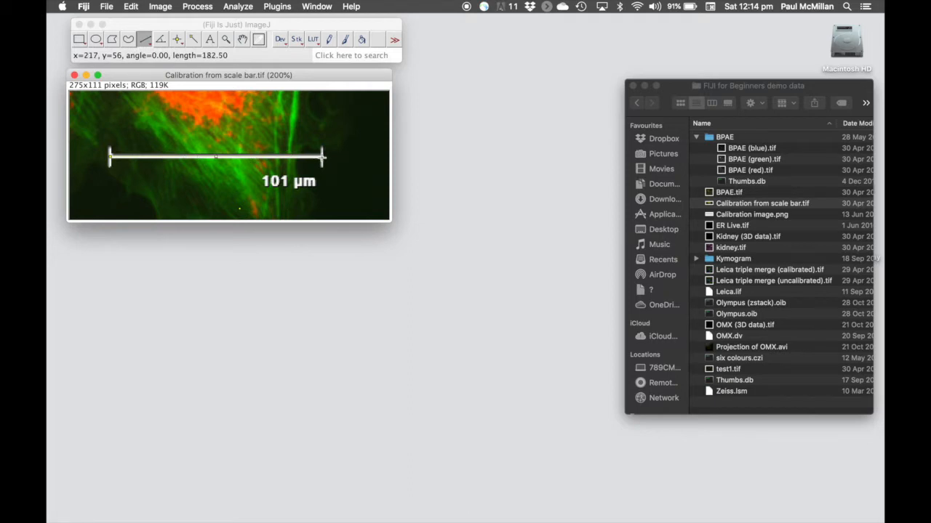
pyautogui.moveTo(322, 158); pyautogui.dragTo(321, 157)
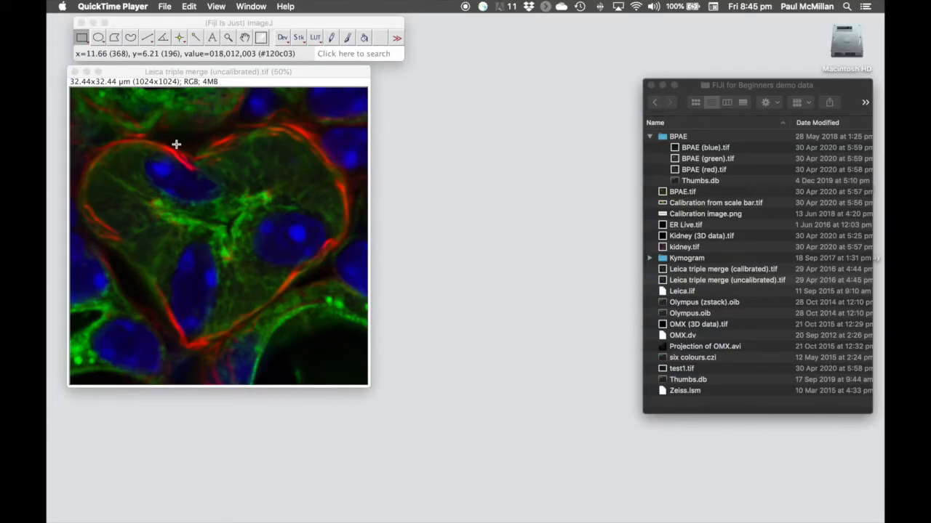
# Start a scale bar on the Leica triple merge image and set its width to 10 µm
pyautogui.click(231, 75)
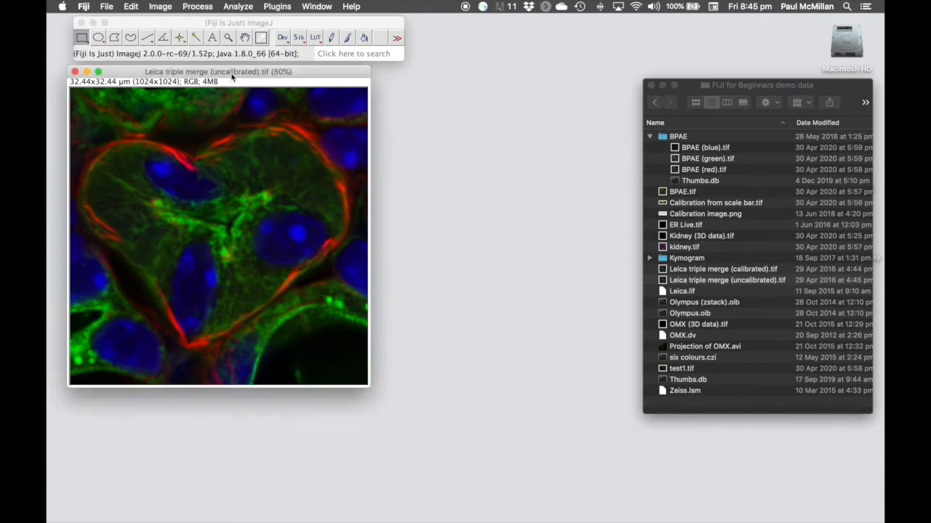
pyautogui.click(240, 6)
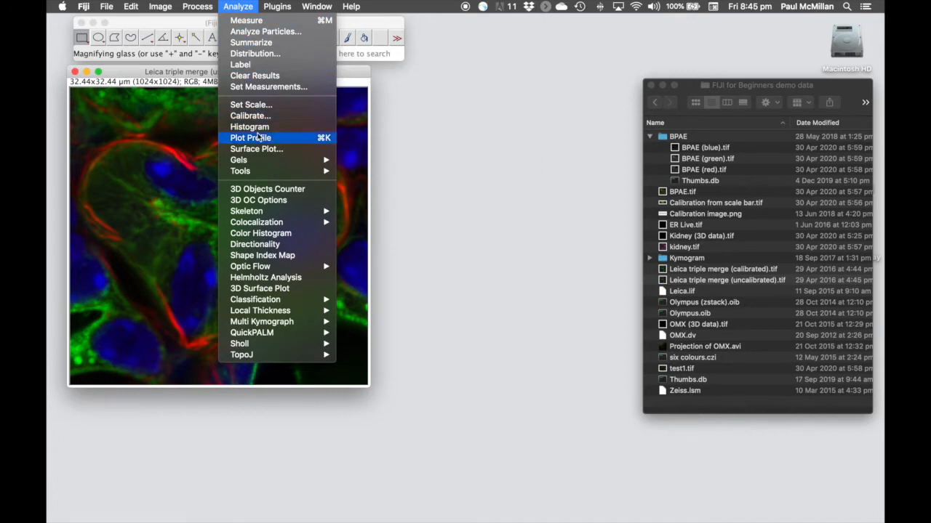
pyautogui.moveTo(281, 172)
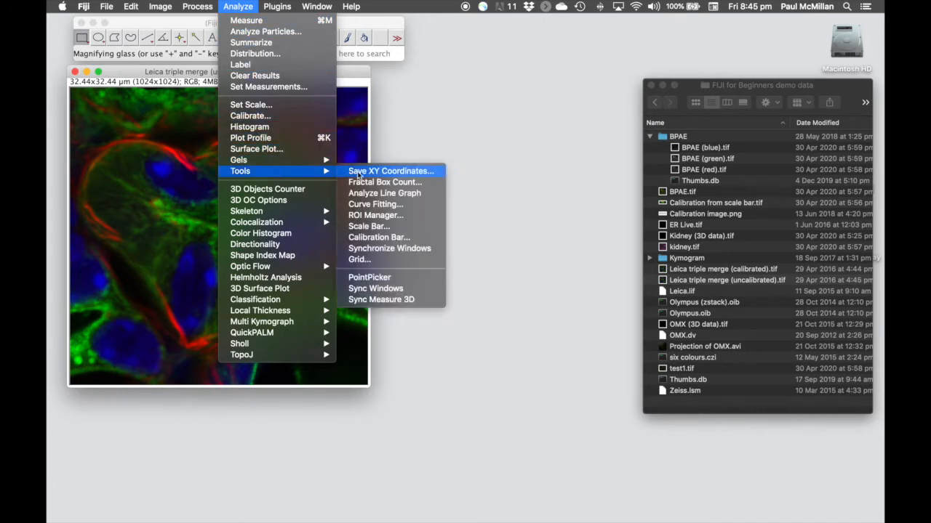
pyautogui.click(412, 227)
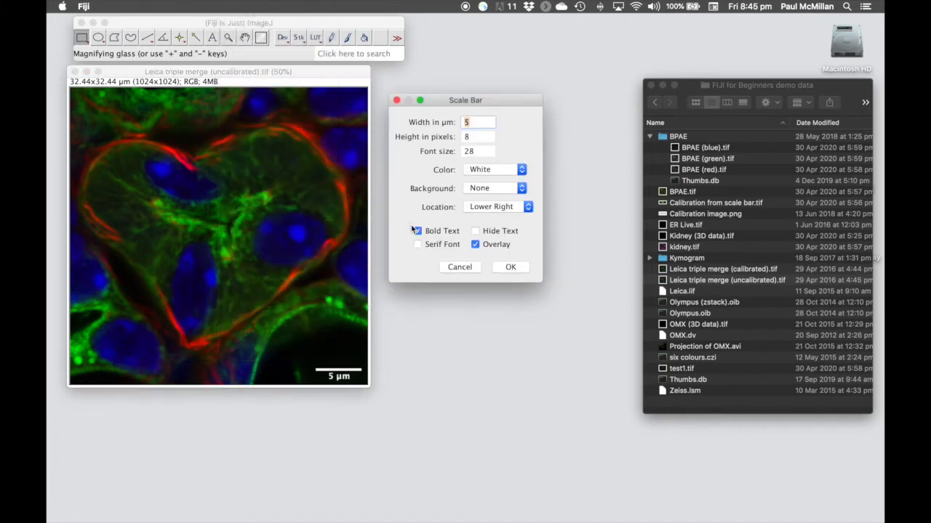
pyautogui.moveTo(493, 104); pyautogui.dragTo(485, 78)
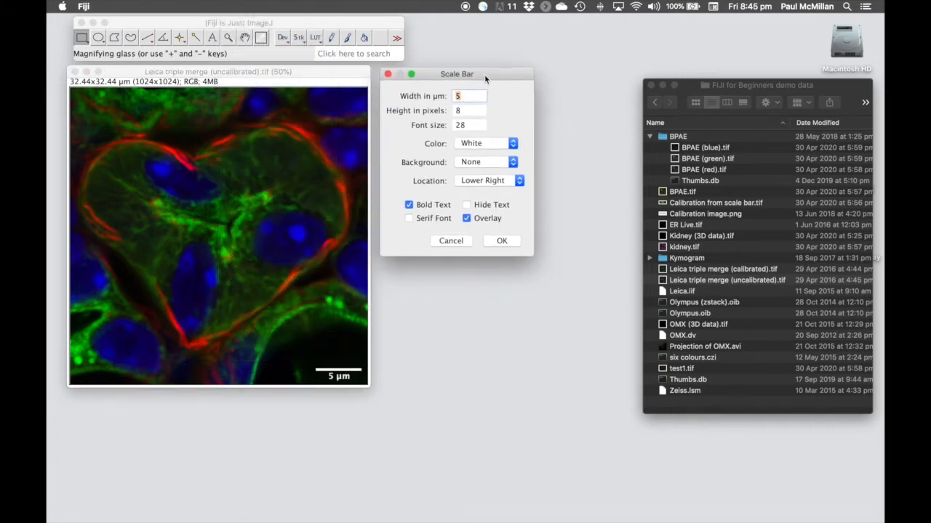
pyautogui.click(469, 94)
pyautogui.moveTo(469, 94); pyautogui.dragTo(448, 98)
pyautogui.write('100')
pyautogui.press('BackSpace')
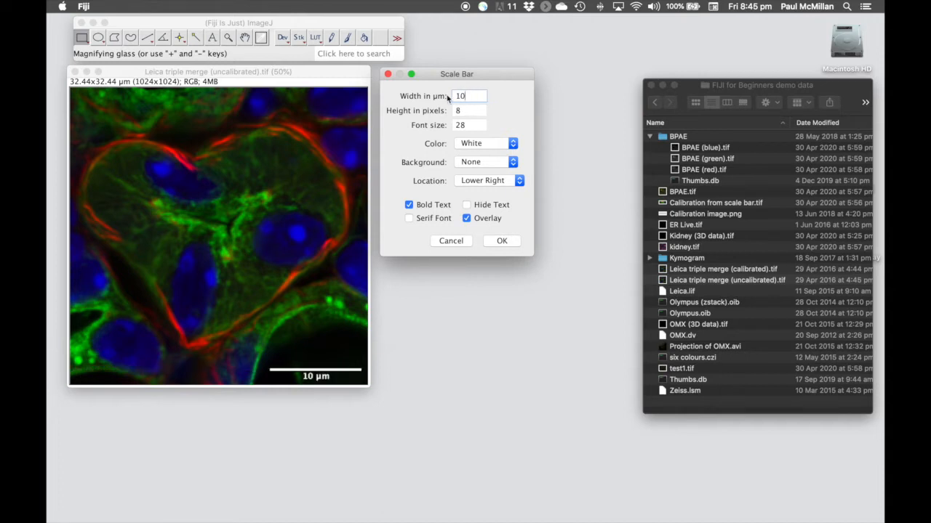
pyautogui.press('BackSpace')
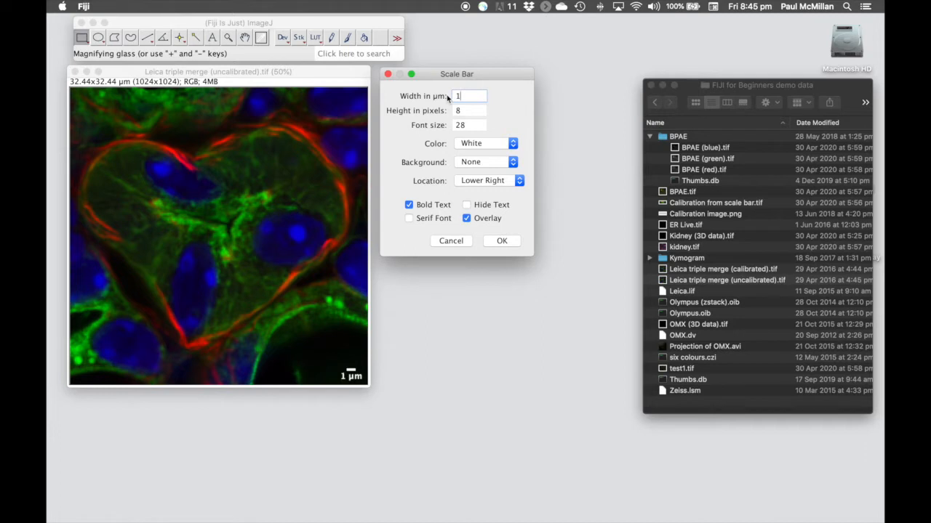
pyautogui.write('0')
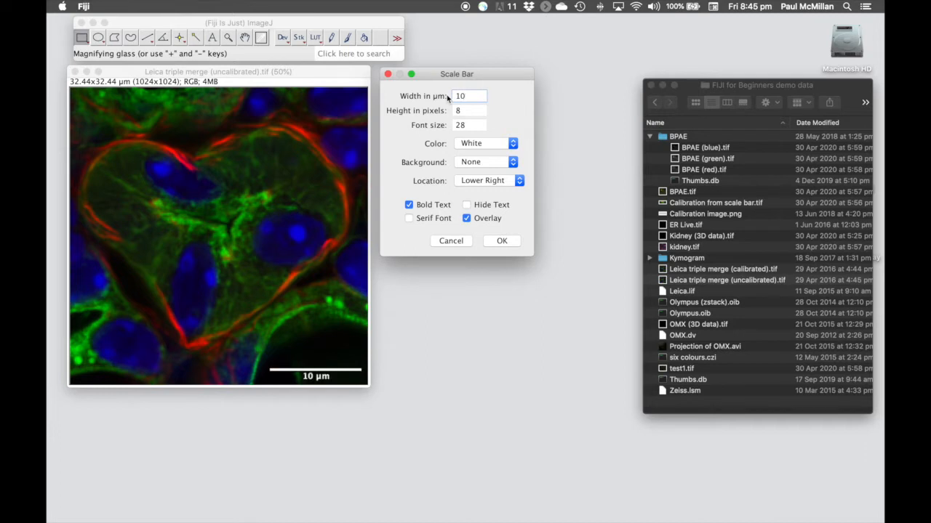
# Set the scale bar's width to 5 µm and its height to 10 pixels
pyautogui.press('BackSpace')
pyautogui.press('BackSpace')
pyautogui.write('5')
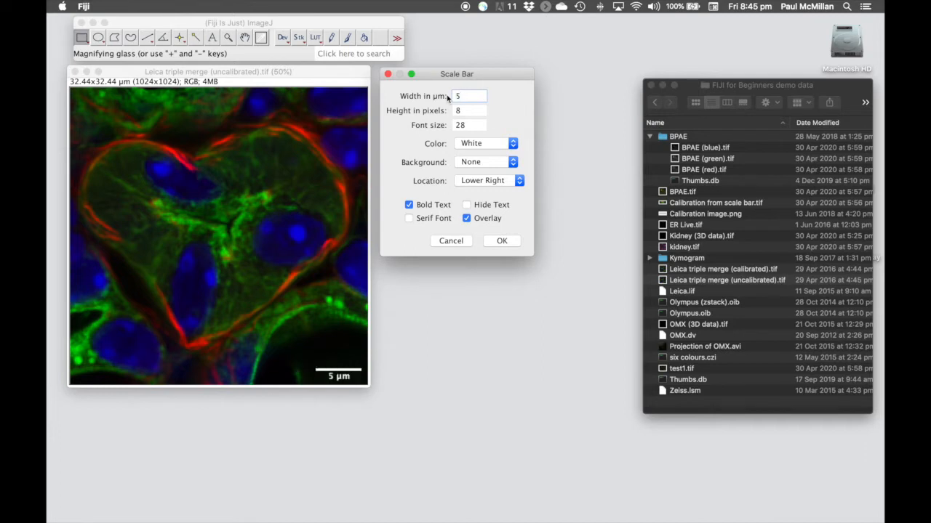
pyautogui.click(467, 109)
pyautogui.write('100')
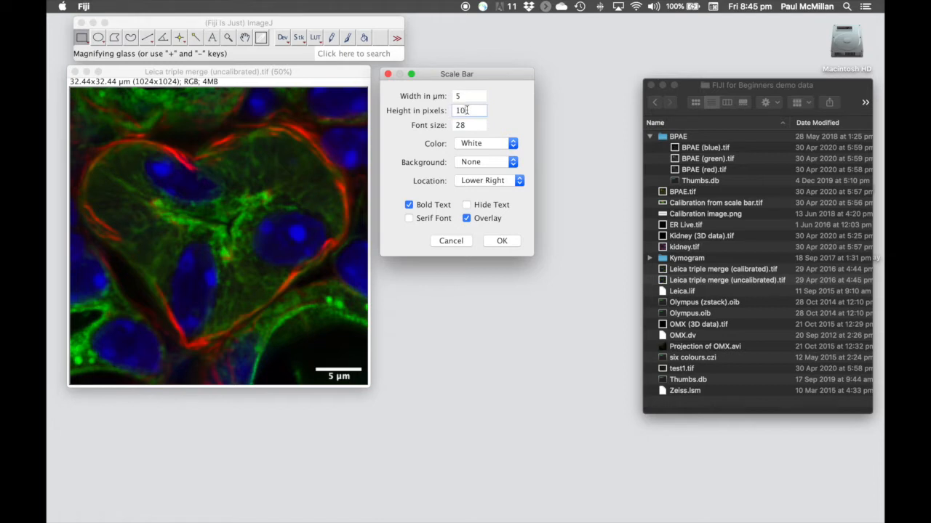
pyautogui.press('BackSpace')
pyautogui.click(467, 125)
# Turn off the scale bar's Overlay option and apply the bar at the Lower Right location with its text shown
pyautogui.click(492, 184)
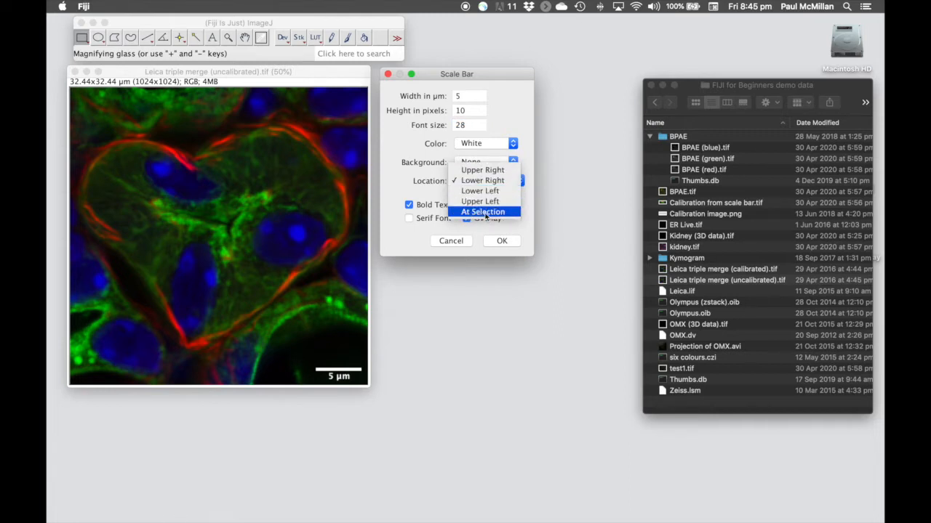
pyautogui.click(500, 80)
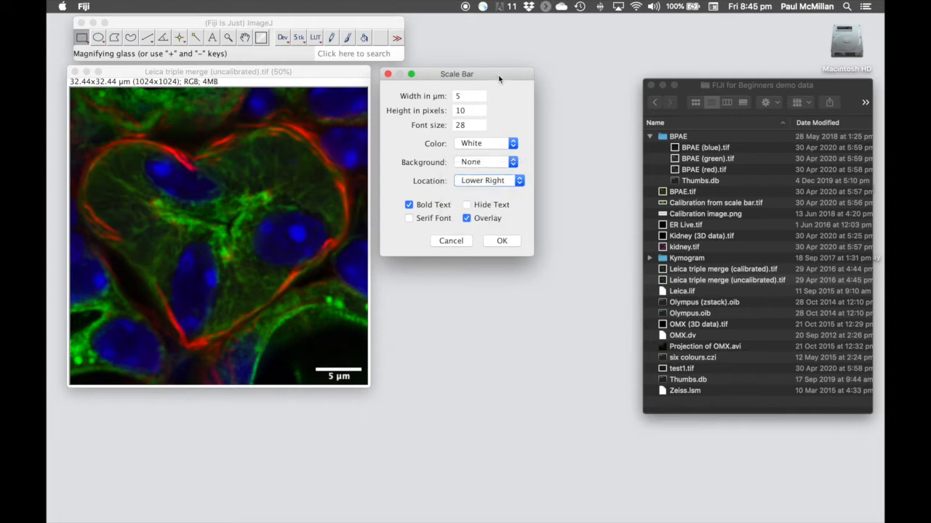
pyautogui.click(466, 218)
pyautogui.click(466, 205)
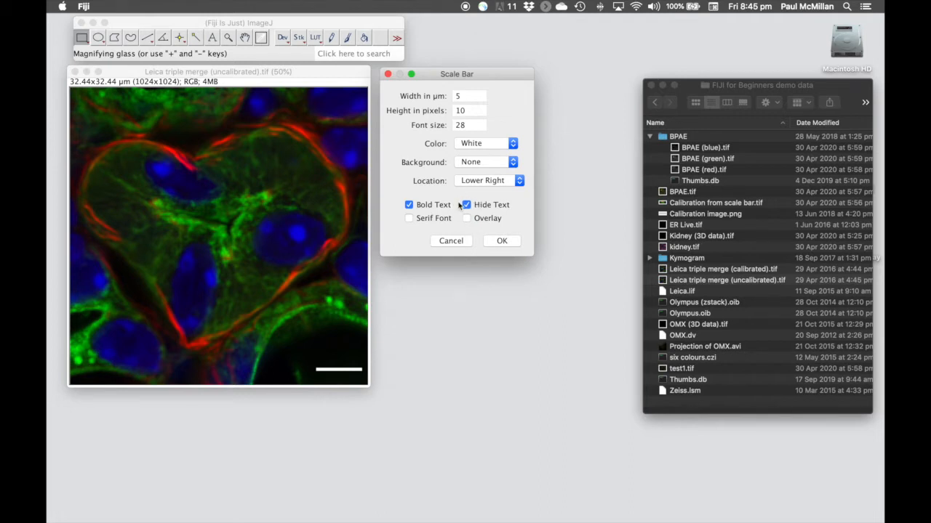
pyautogui.click(466, 205)
pyautogui.click(503, 245)
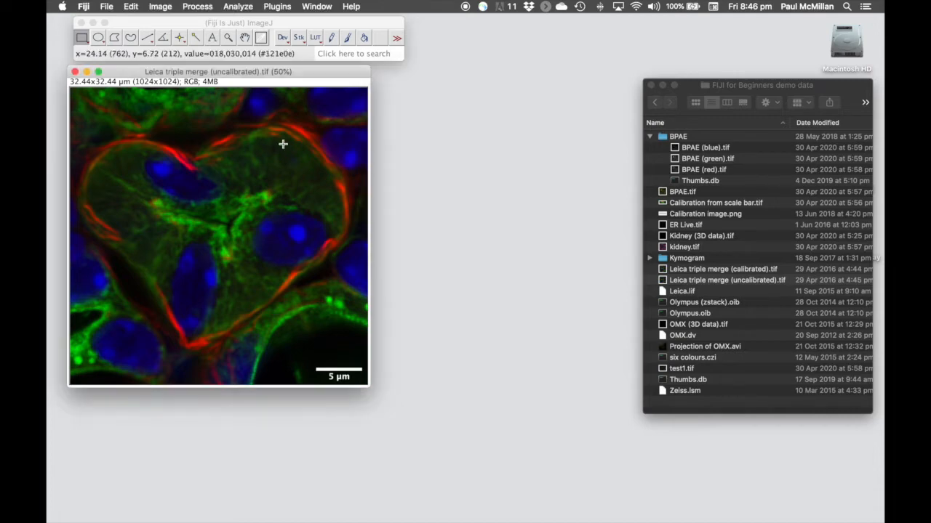
pyautogui.click(106, 7)
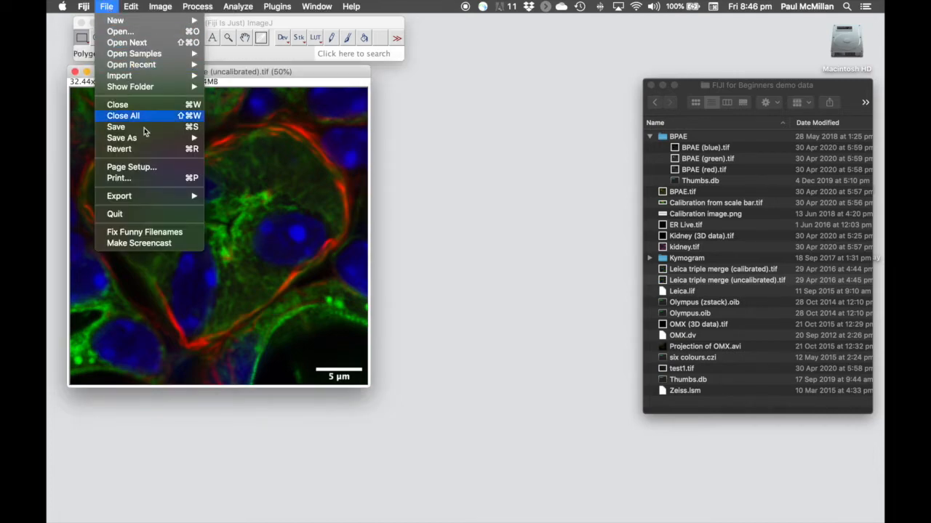
pyautogui.moveTo(149, 138)
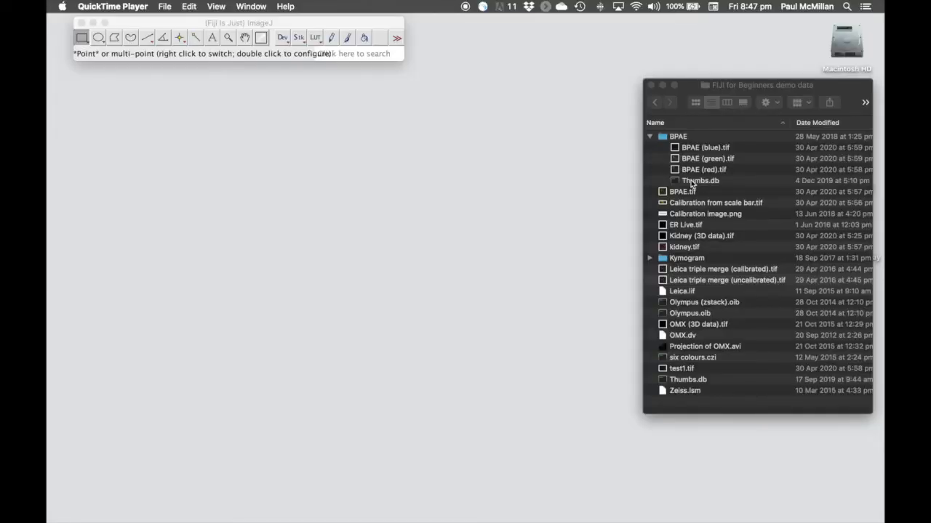
# Open BPAE.tif from the demo data folder in Fiji and reduce its display to 50%
pyautogui.click(688, 194)
pyautogui.click(675, 194)
pyautogui.moveTo(668, 195); pyautogui.dragTo(285, 59)
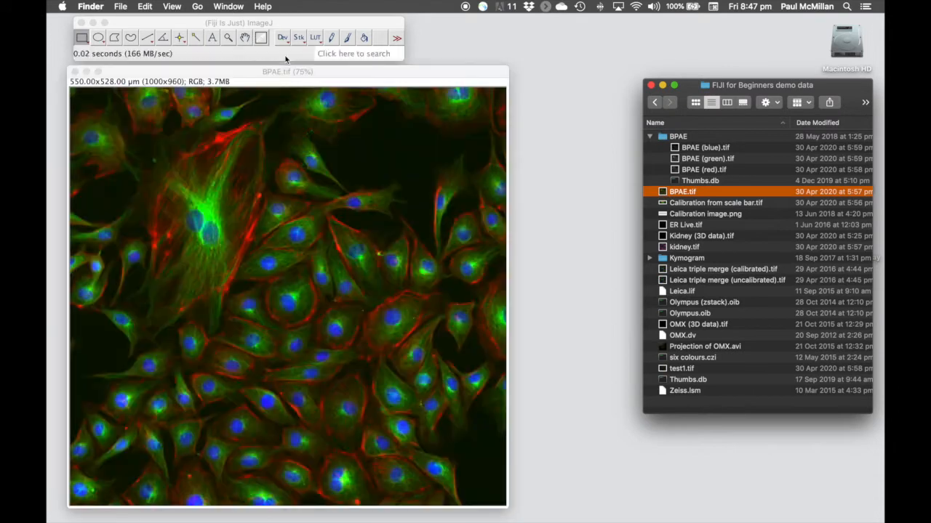
pyautogui.click(321, 74)
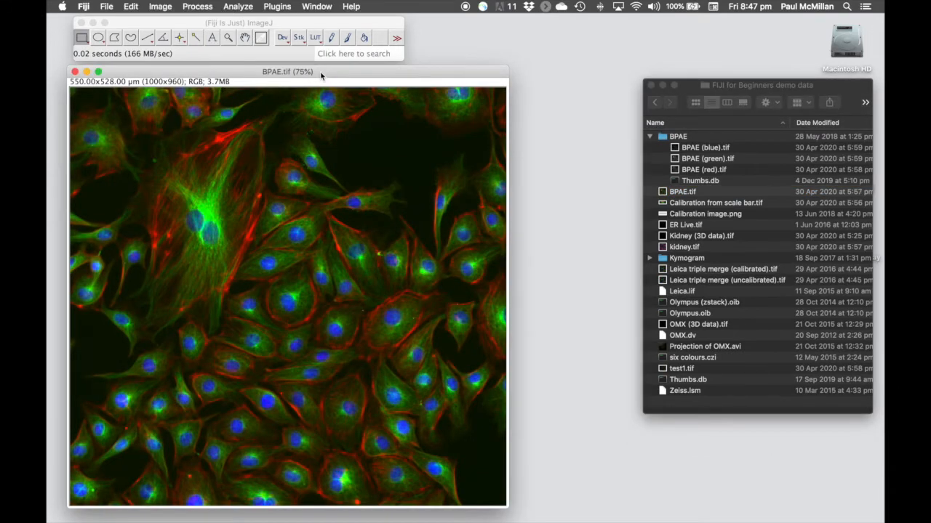
pyautogui.press('-')
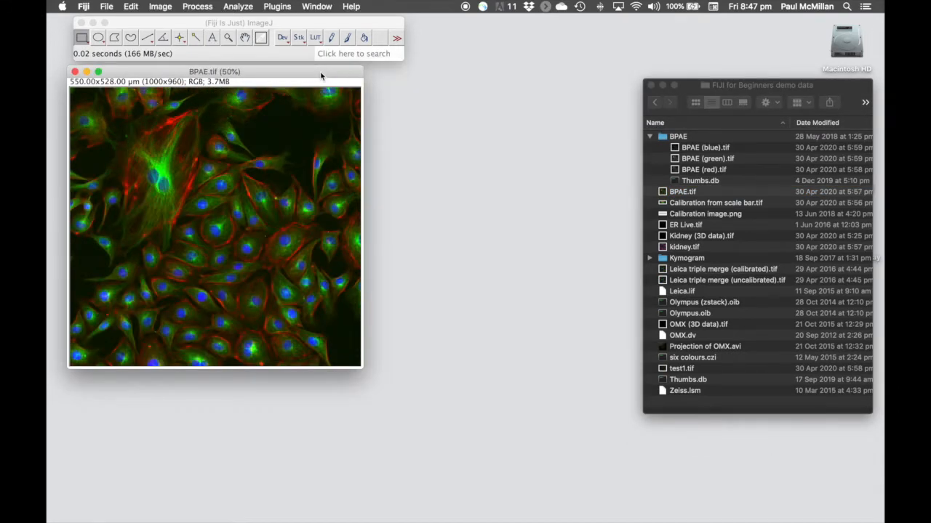
# Duplicate the BPAE image and move the copy's window clear of the original's title bar
pyautogui.rightClick(238, 197)
pyautogui.click(285, 228)
pyautogui.click(492, 178)
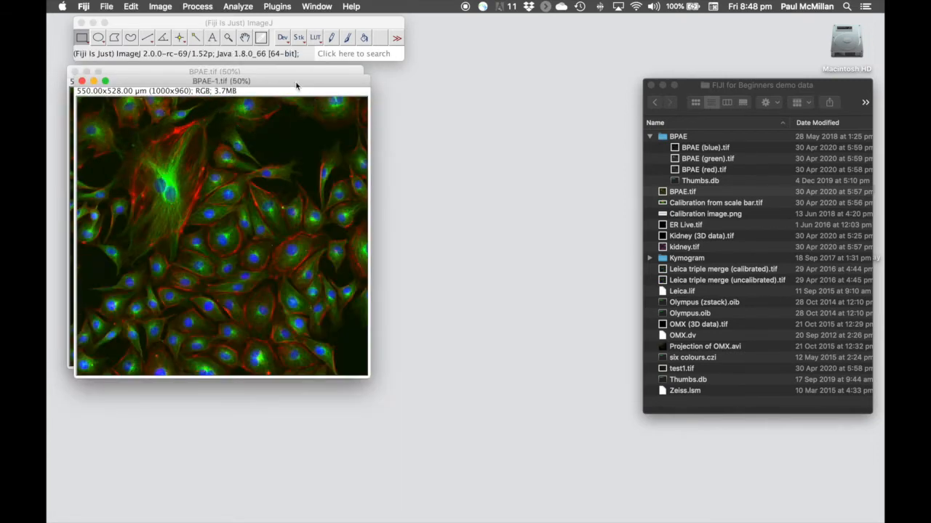
pyautogui.moveTo(297, 85); pyautogui.dragTo(295, 117)
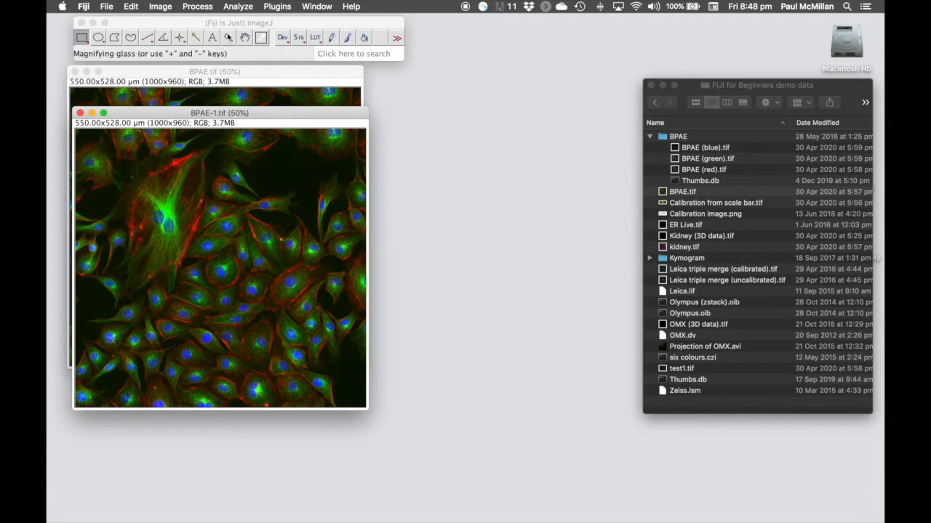
# Split the duplicated BPAE image into its colour channels and tile all the open image windows
pyautogui.click(164, 7)
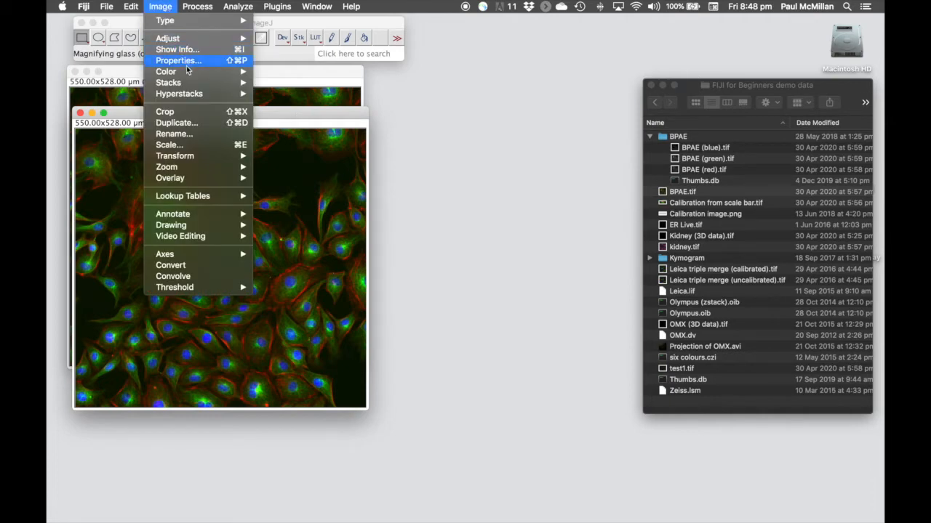
pyautogui.moveTo(187, 71)
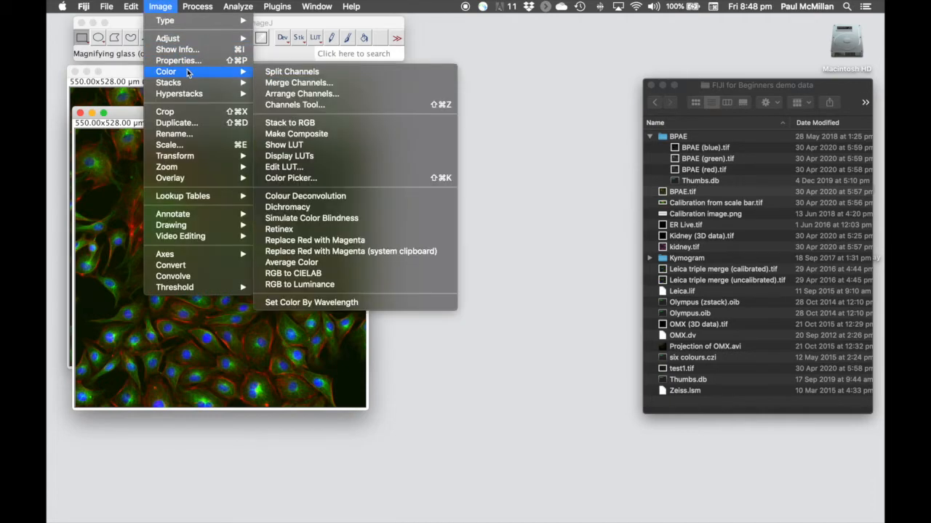
pyautogui.click(298, 71)
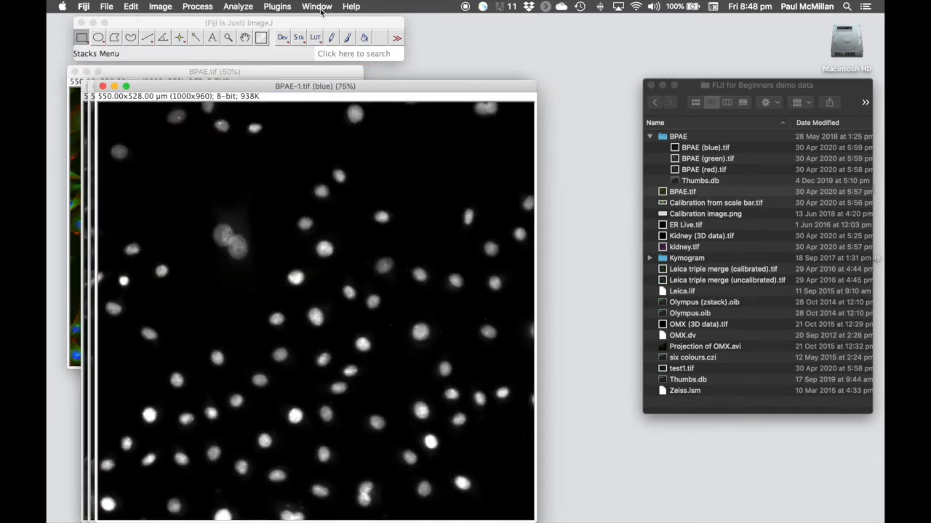
pyautogui.click(317, 7)
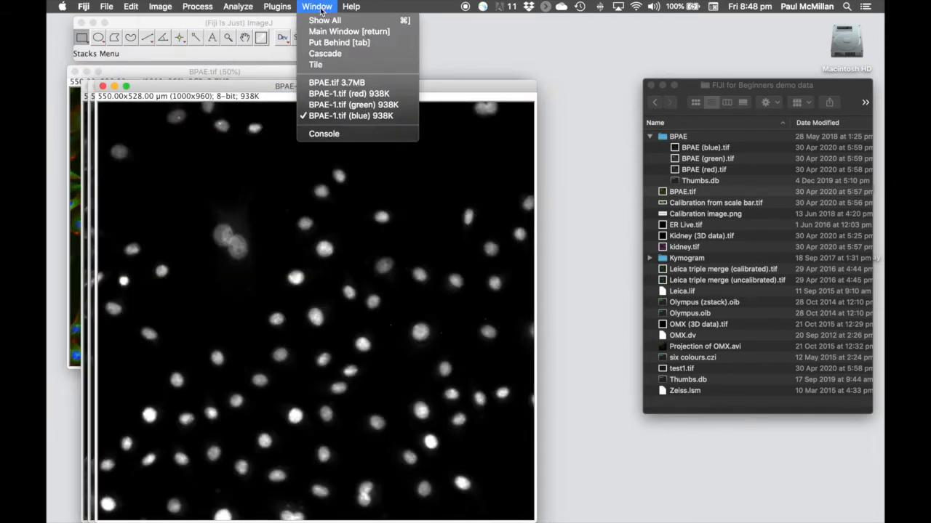
pyautogui.click(340, 65)
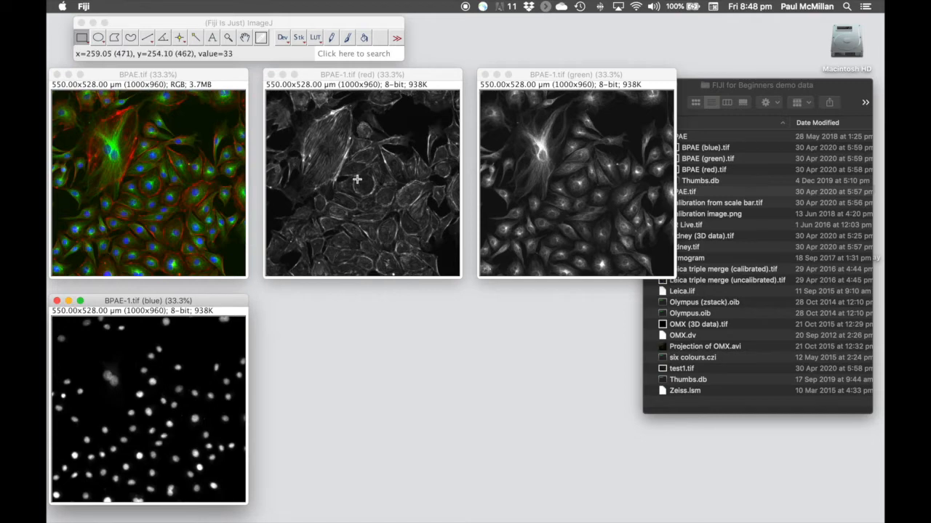
# Convert the BPAE-1 red channel image to RGB Color
pyautogui.click(398, 77)
pyautogui.click(196, 22)
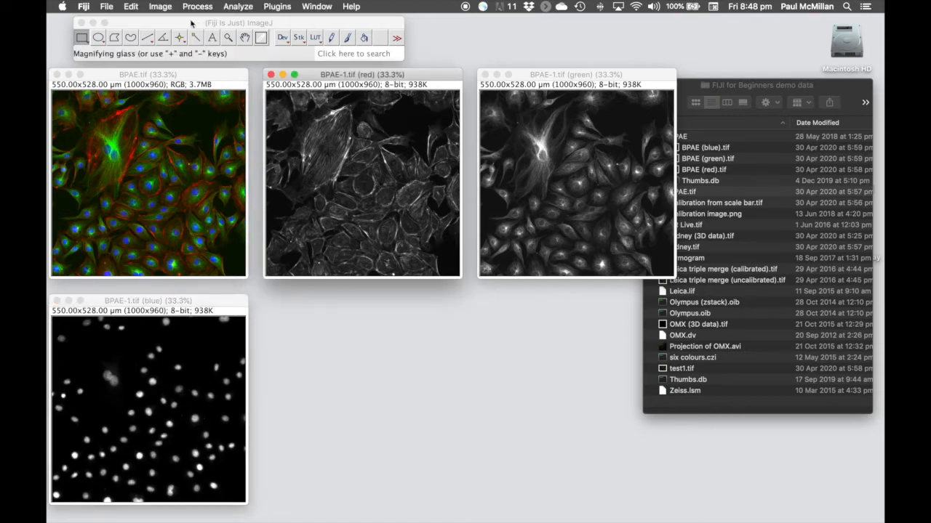
pyautogui.click(160, 6)
pyautogui.moveTo(168, 22)
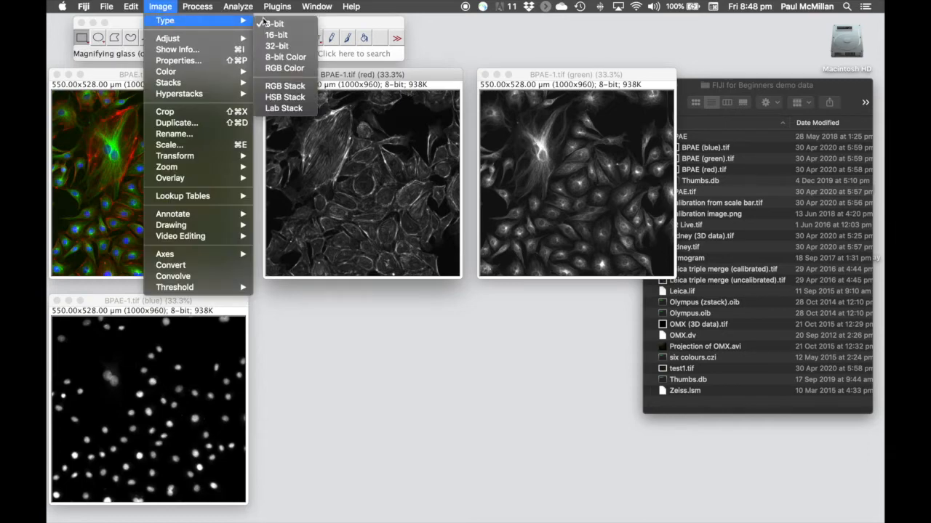
pyautogui.click(285, 69)
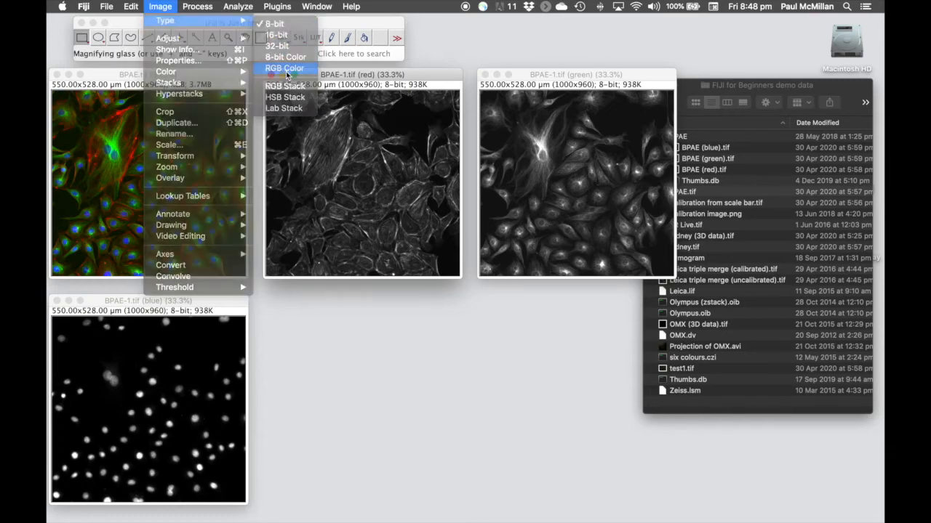
# Convert the BPAE-1 green channel image to RGB Color
pyautogui.click(561, 86)
pyautogui.click(173, 8)
pyautogui.moveTo(176, 21)
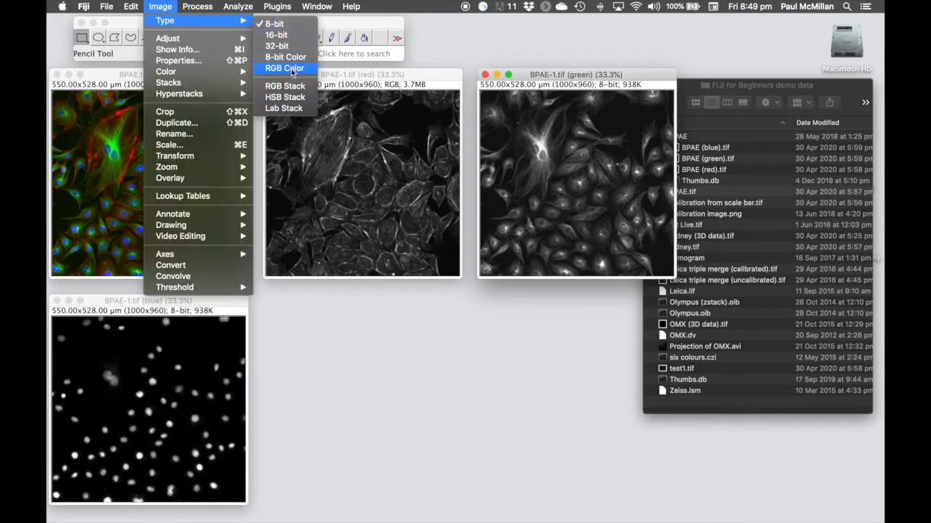
pyautogui.click(292, 69)
# Convert the BPAE-1 blue channel image to RGB Color
pyautogui.click(182, 300)
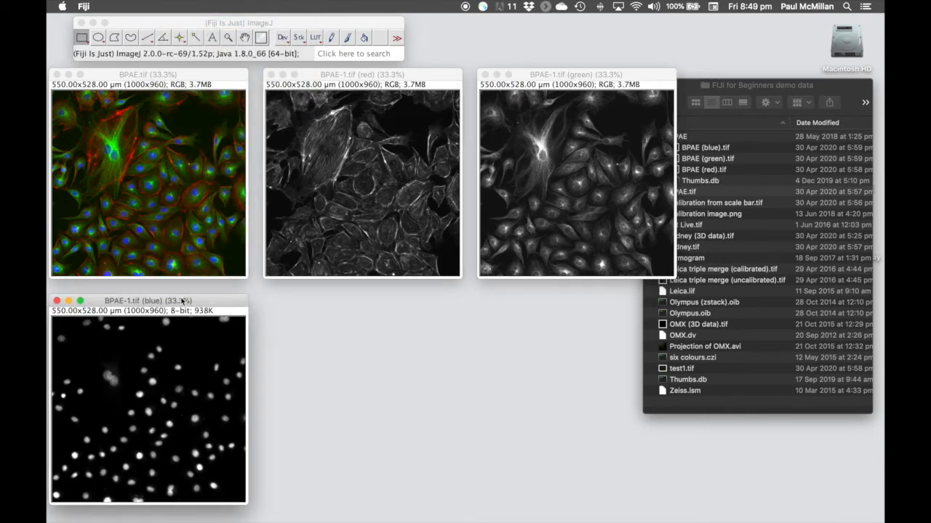
pyautogui.click(163, 7)
pyautogui.moveTo(168, 20)
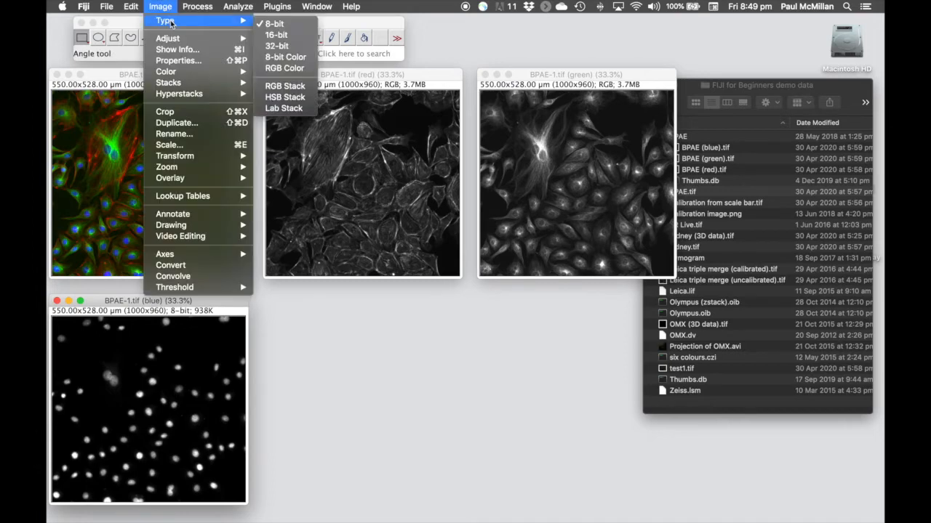
pyautogui.click(289, 67)
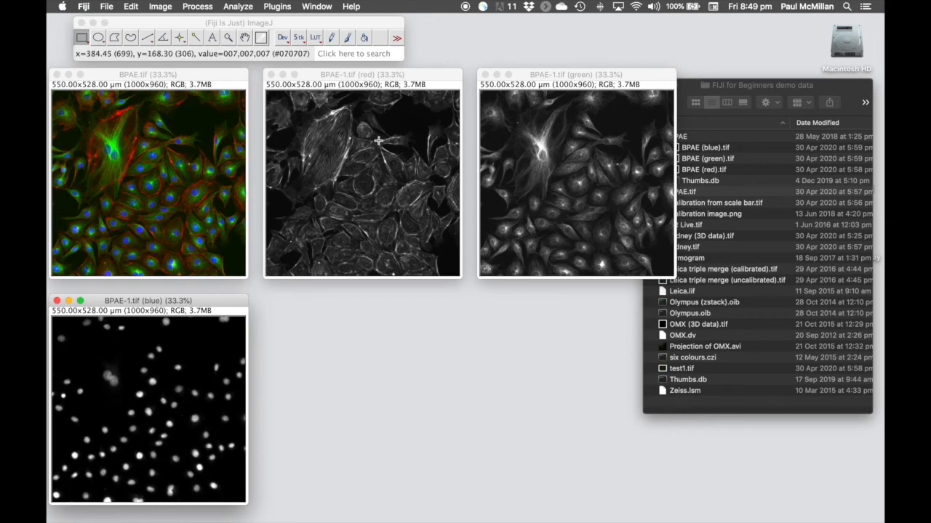
# Combine the merged BPAE image and its three channel images into one stack named Stack, using titles as labels
pyautogui.click(160, 6)
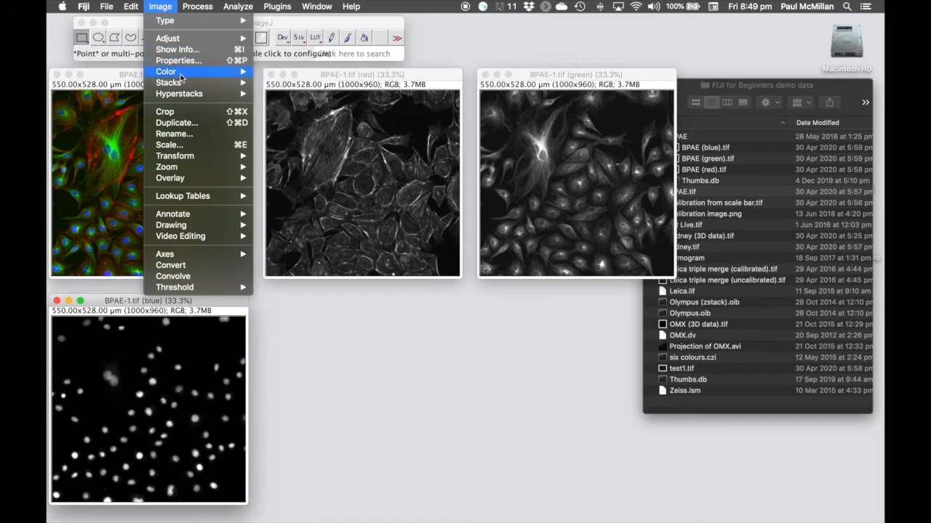
pyautogui.moveTo(187, 87)
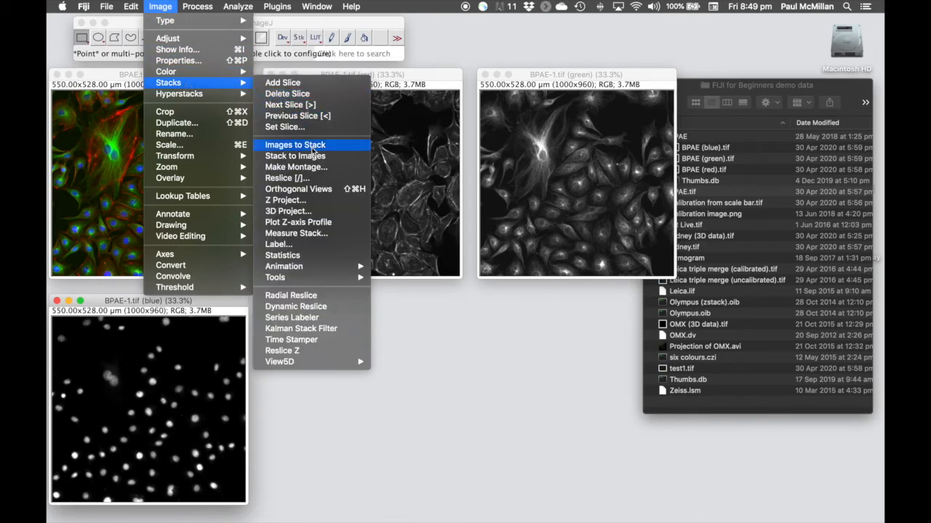
pyautogui.click(314, 150)
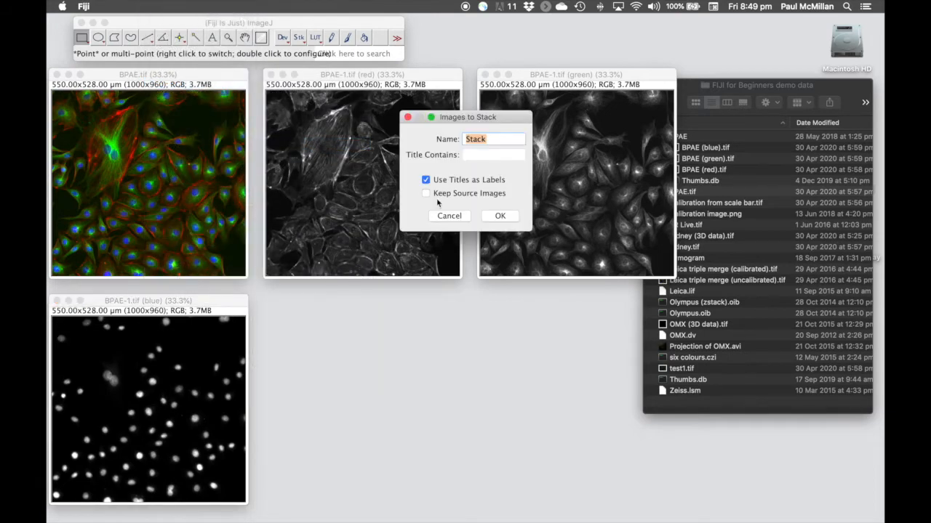
pyautogui.click(501, 216)
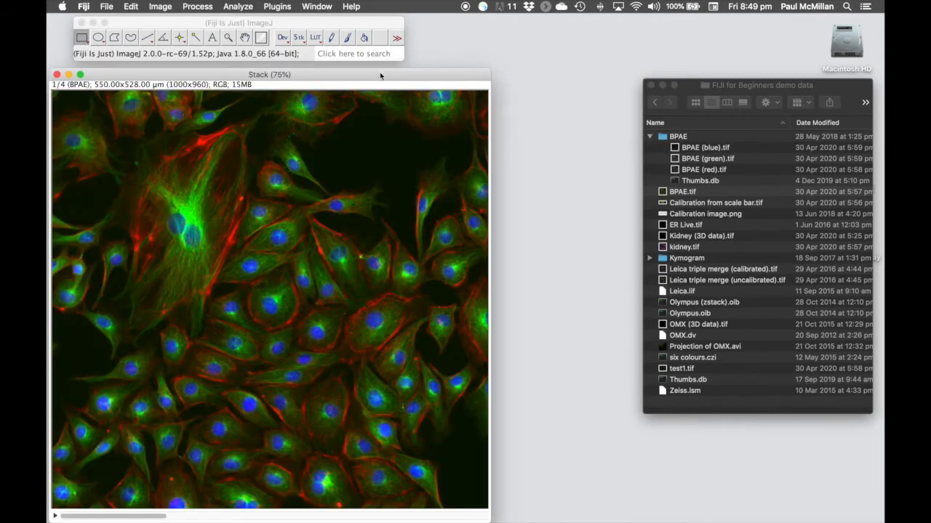
# Step back and forth through the stack's slices to examine the merged, red, green and blue images
pyautogui.moveTo(379, 76); pyautogui.dragTo(384, 73)
pyautogui.press('-')
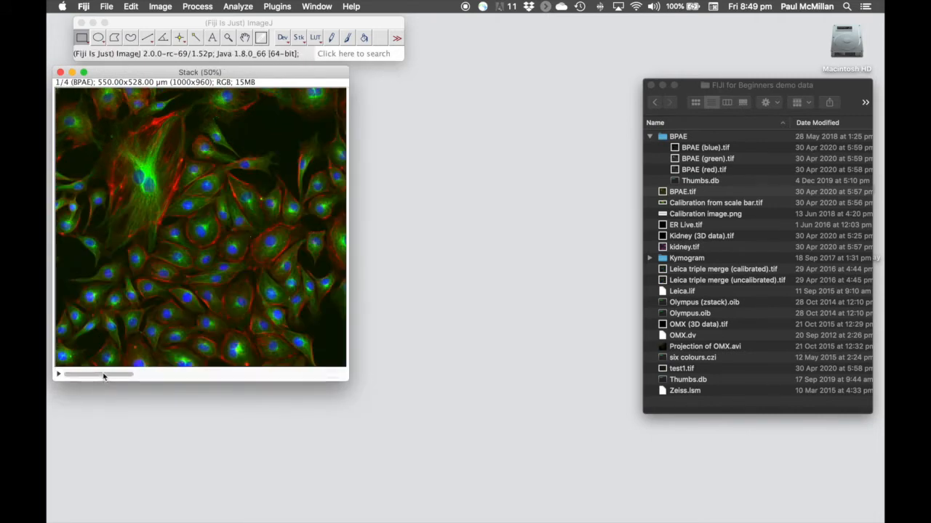
pyautogui.press('Right')
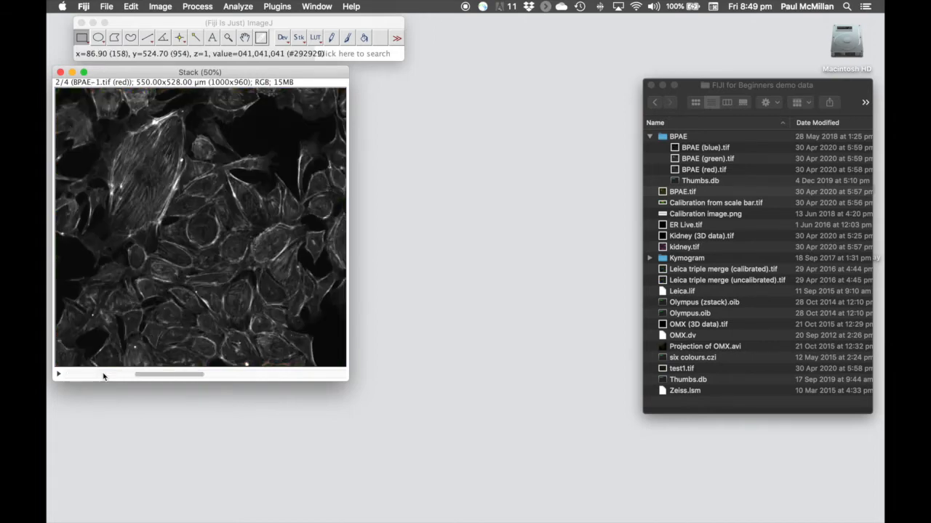
pyautogui.press('Right')
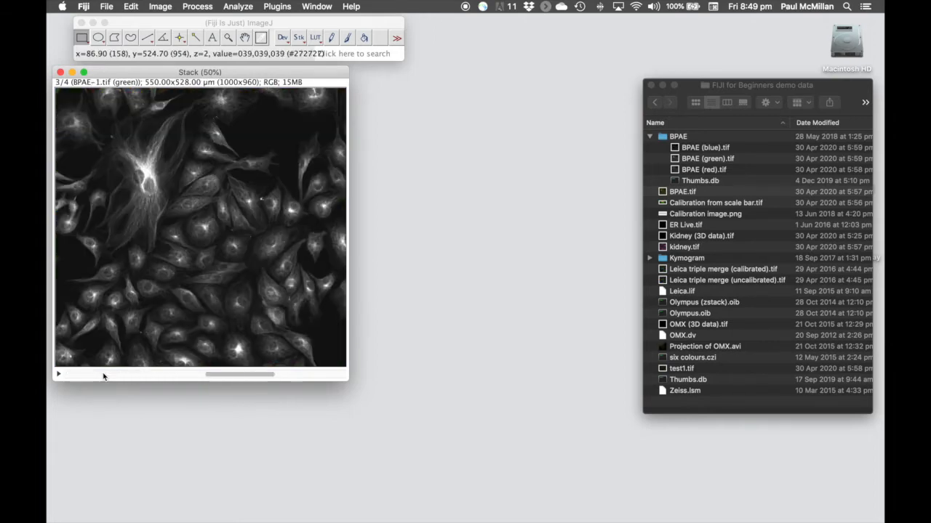
pyautogui.press('Right')
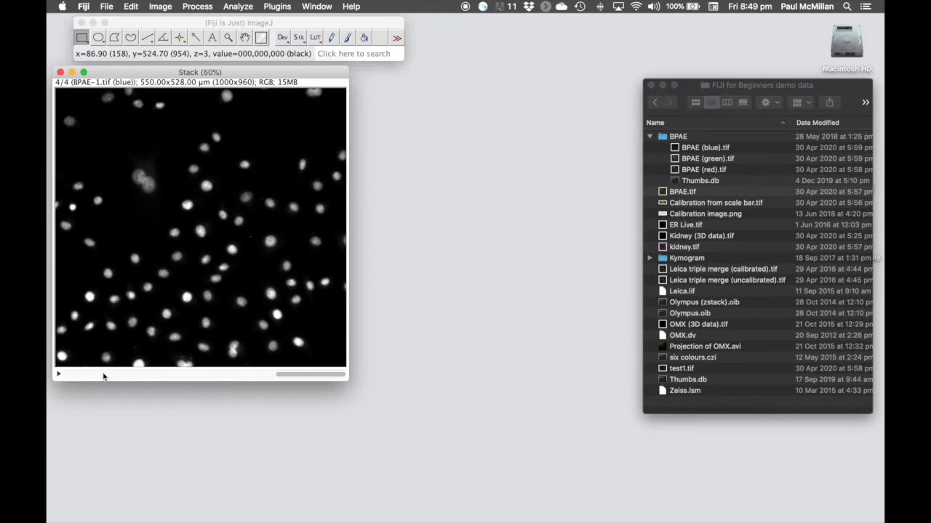
pyautogui.press('Left')
pyautogui.press('Left')
pyautogui.press('Left')
pyautogui.press('Right')
pyautogui.press('Right')
pyautogui.press('Right')
pyautogui.press('Left')
pyautogui.press('Left')
pyautogui.press('Left')
pyautogui.press('Right')
pyautogui.press('Right')
pyautogui.press('Right')
# Open the Stack Sorter beside the stack and move the blue channel slice to the first position
pyautogui.click(160, 7)
pyautogui.moveTo(184, 84)
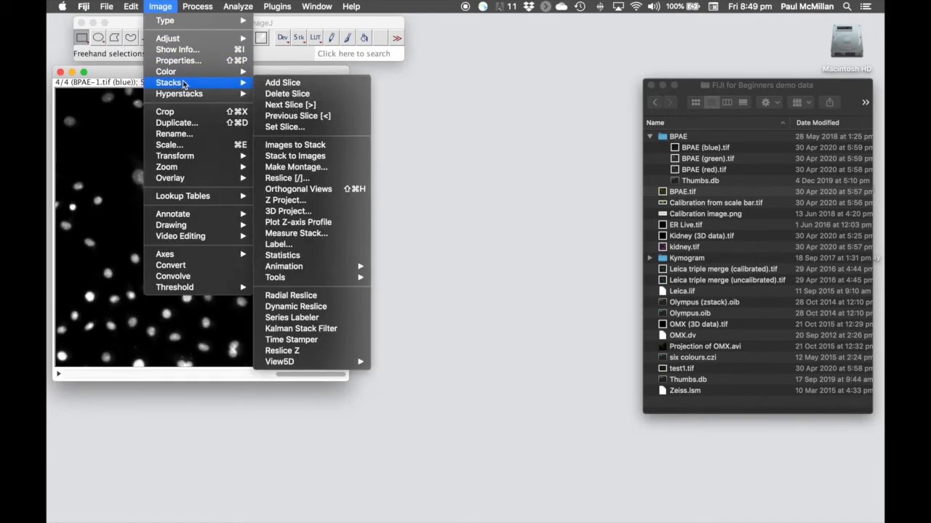
pyautogui.moveTo(335, 278)
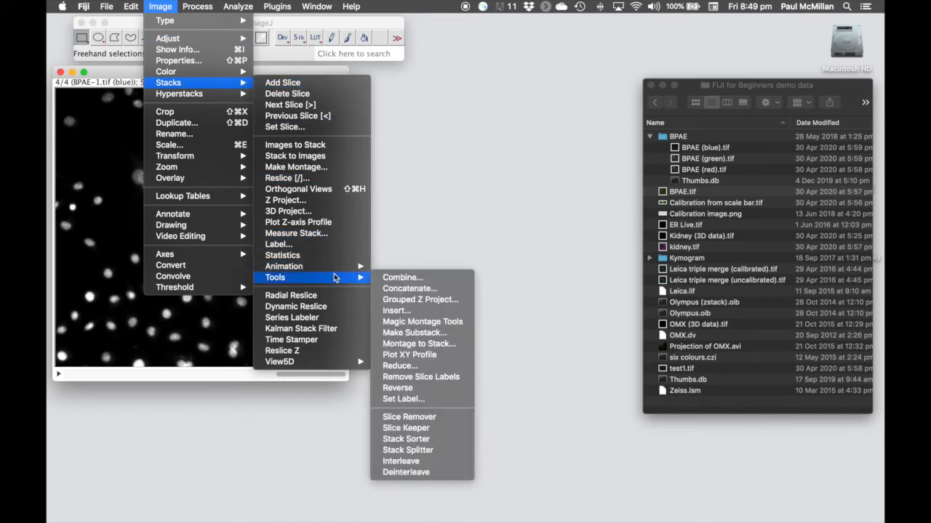
pyautogui.click(439, 439)
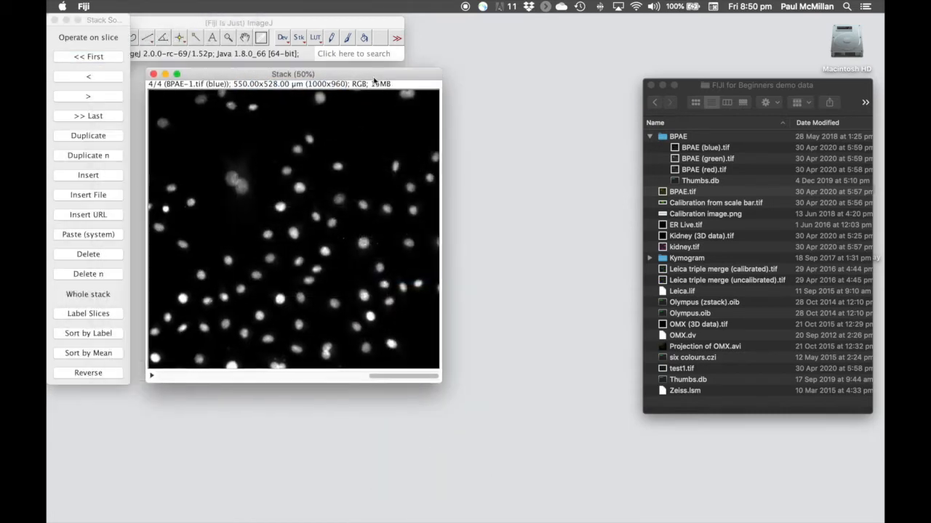
pyautogui.moveTo(124, 27); pyautogui.dragTo(144, 80)
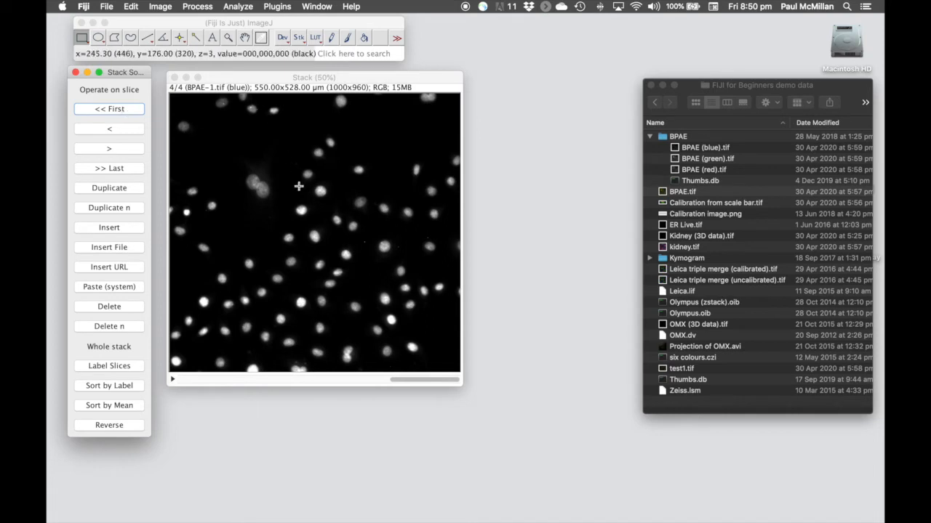
pyautogui.click(123, 111)
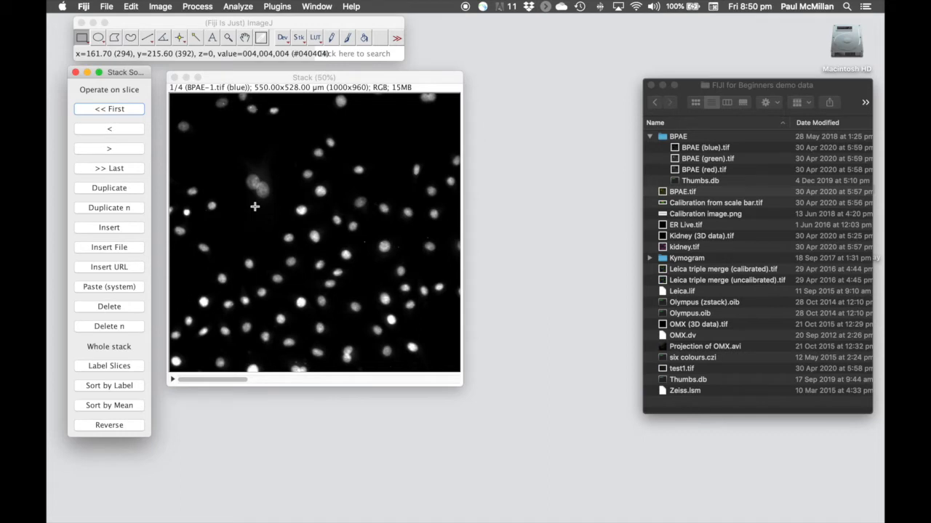
# Go to the merged BPAE slice and move it to the last position of the stack
pyautogui.click(352, 77)
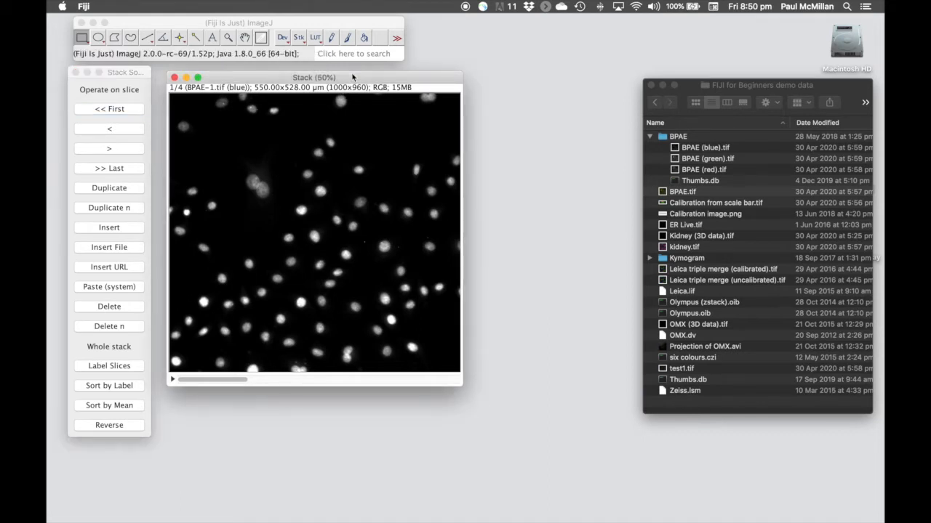
pyautogui.press('Right')
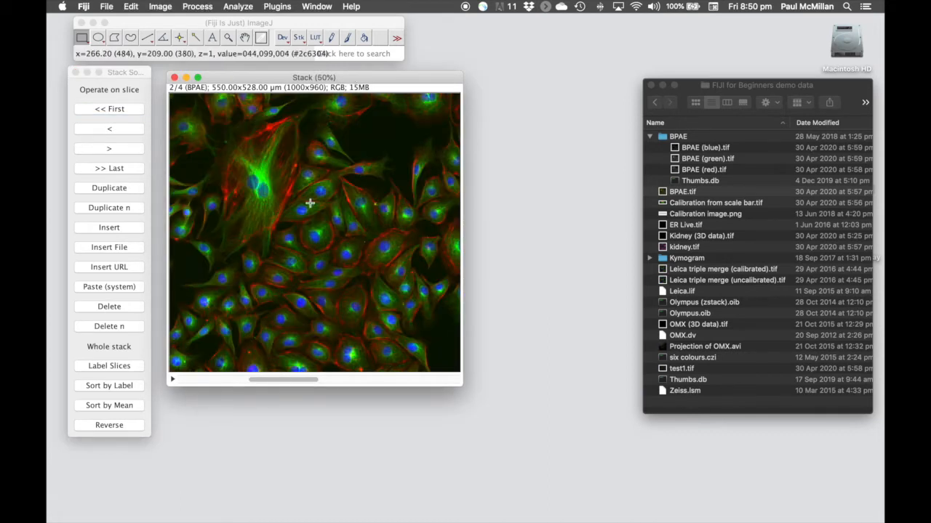
pyautogui.click(114, 172)
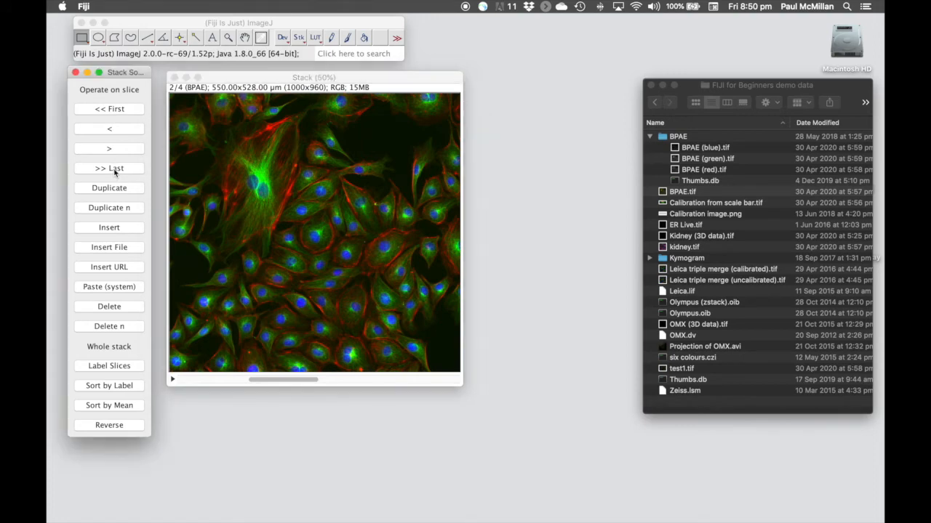
pyautogui.click(114, 172)
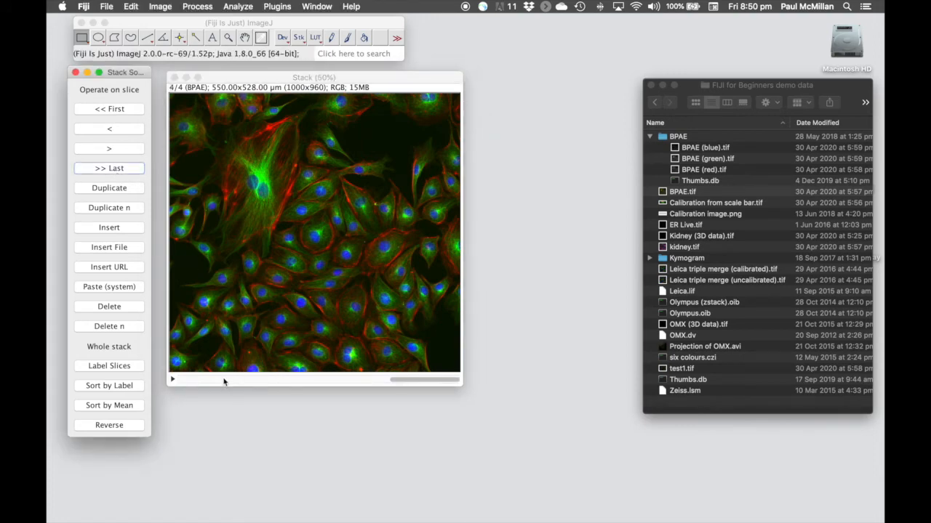
# Review the slice order, return to the red channel slice and move it one position later, behind the green slice
pyautogui.click(202, 385)
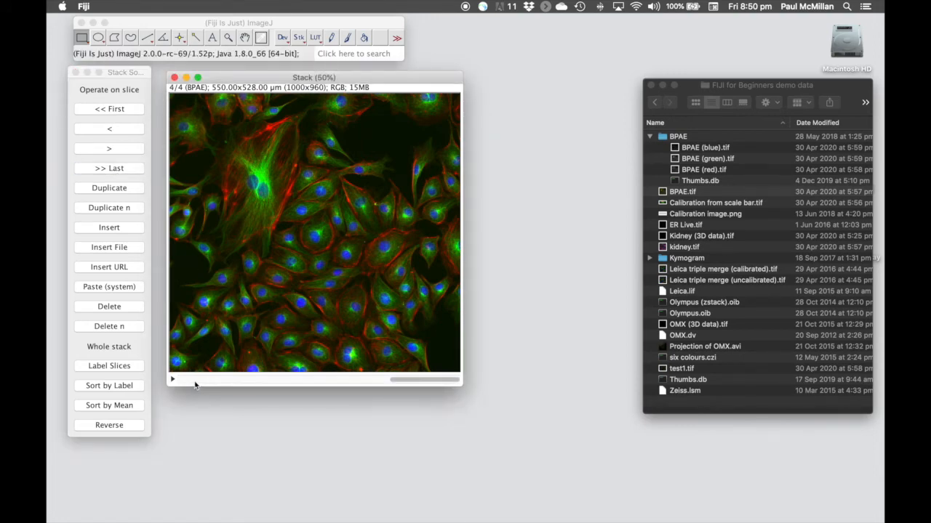
pyautogui.click(196, 383)
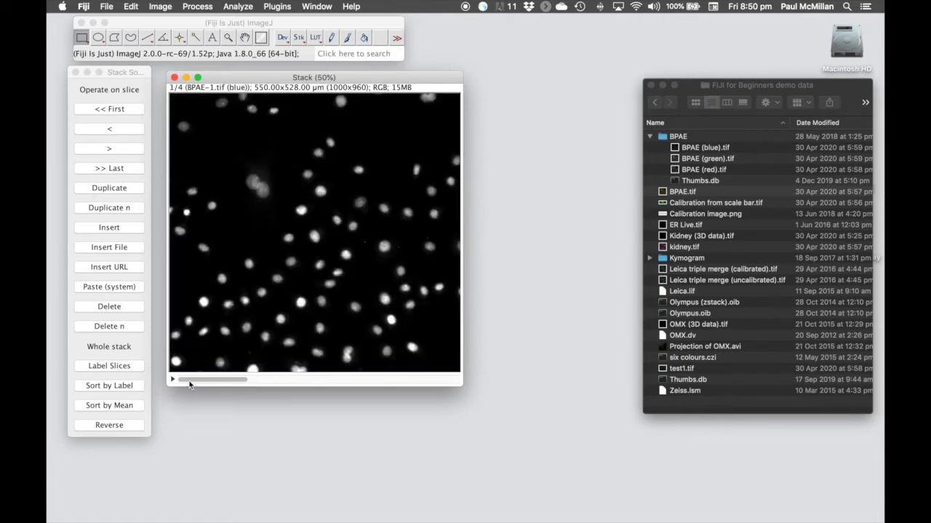
pyautogui.press('Right')
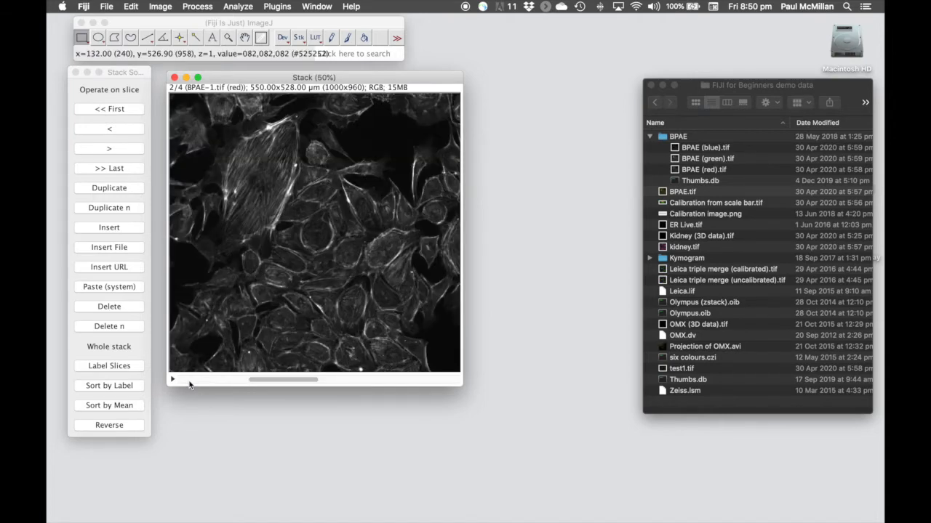
pyautogui.press('Right')
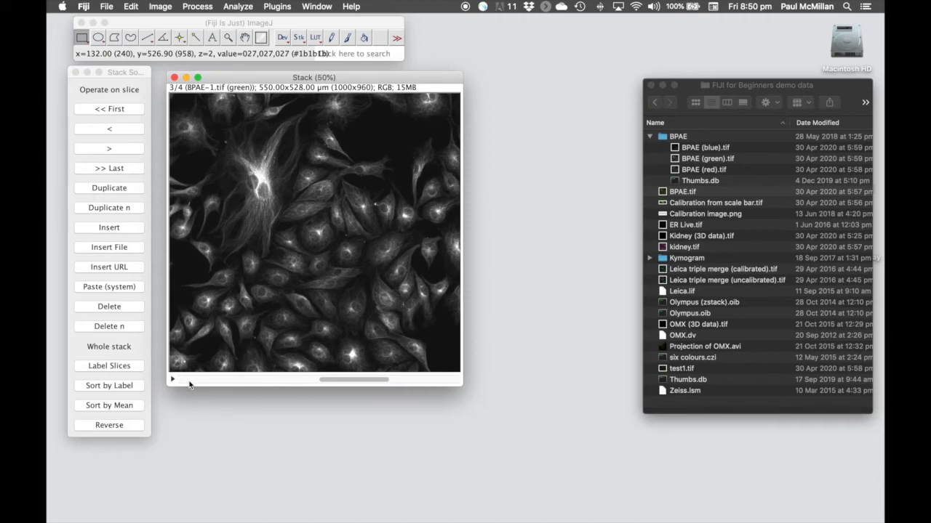
pyautogui.press('Right')
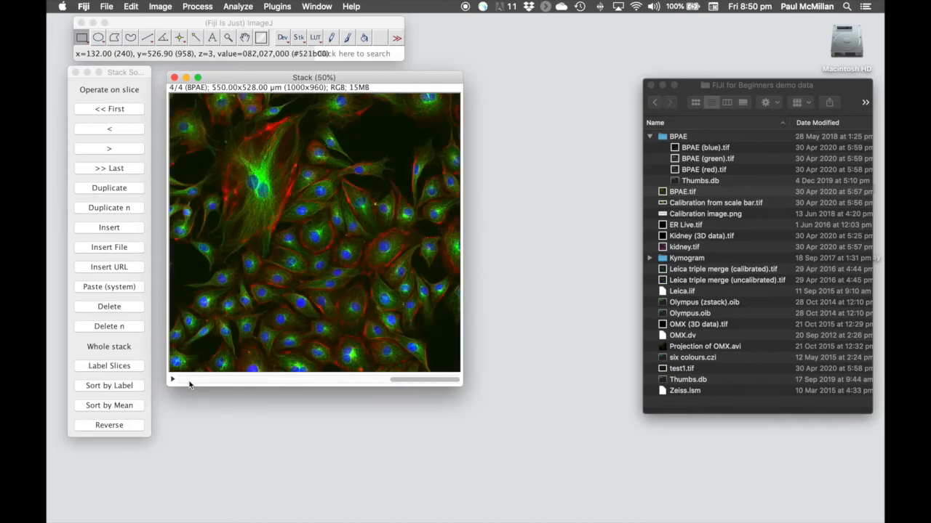
pyautogui.press('Left')
pyautogui.press('Left')
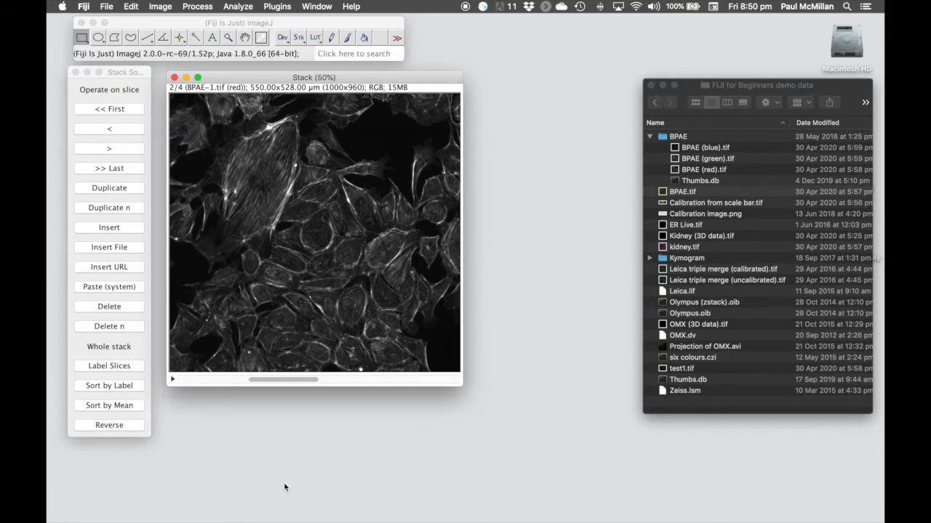
pyautogui.click(116, 154)
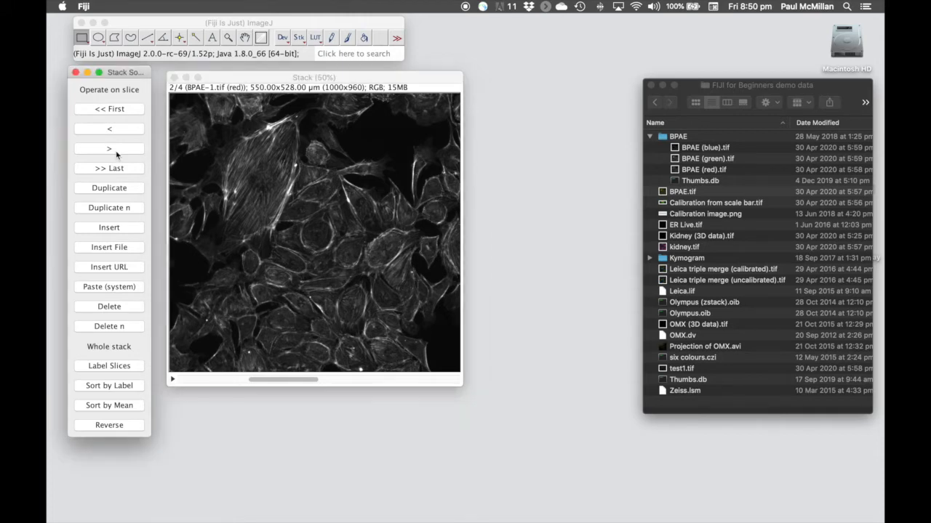
pyautogui.click(109, 149)
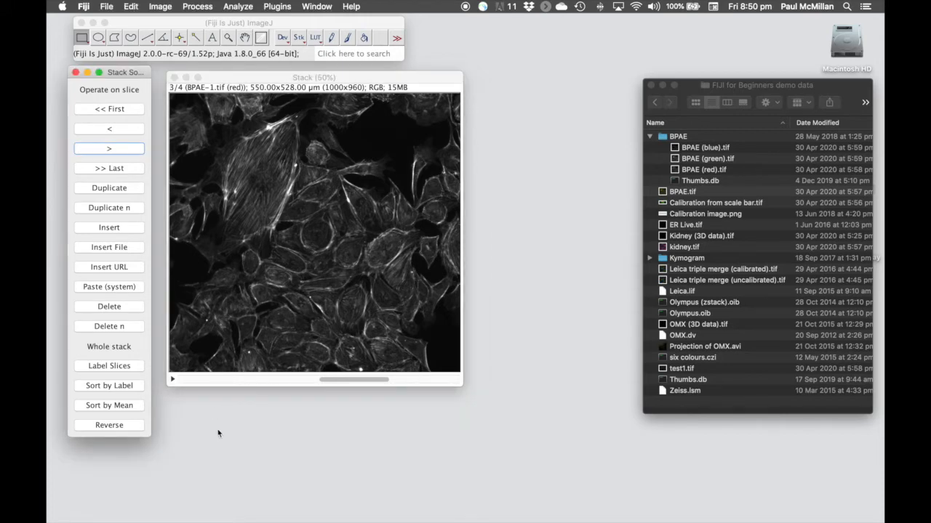
# Step through the stack from the first to the last slice to check the new order
pyautogui.click(191, 383)
pyautogui.click(191, 381)
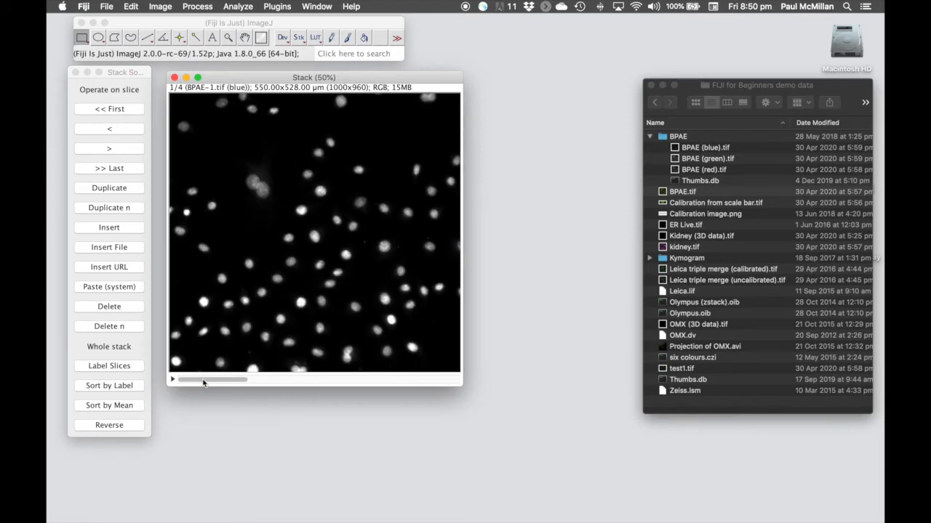
pyautogui.press('Right')
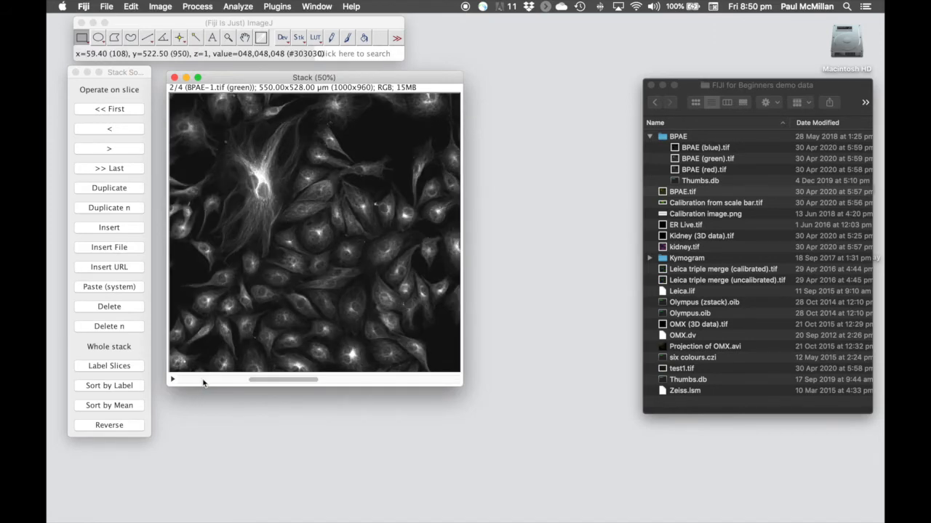
pyautogui.press('Right')
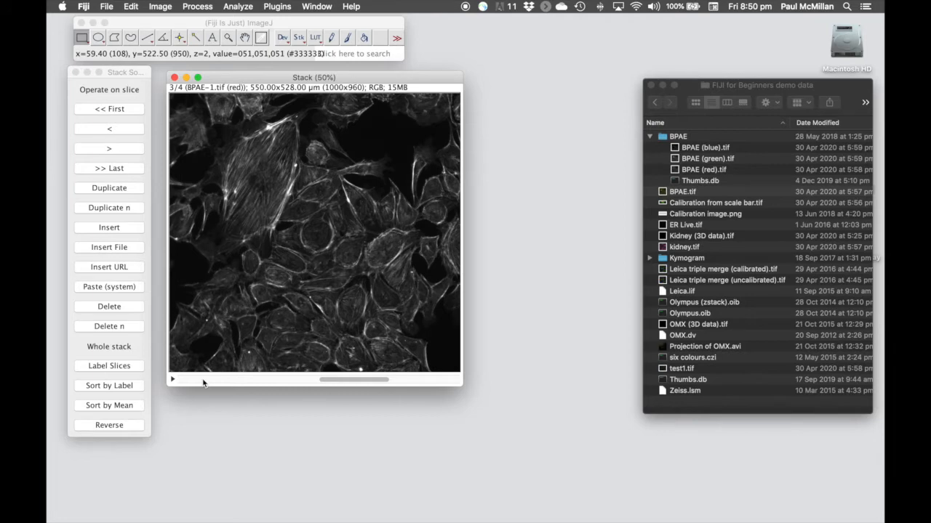
pyautogui.press('Right')
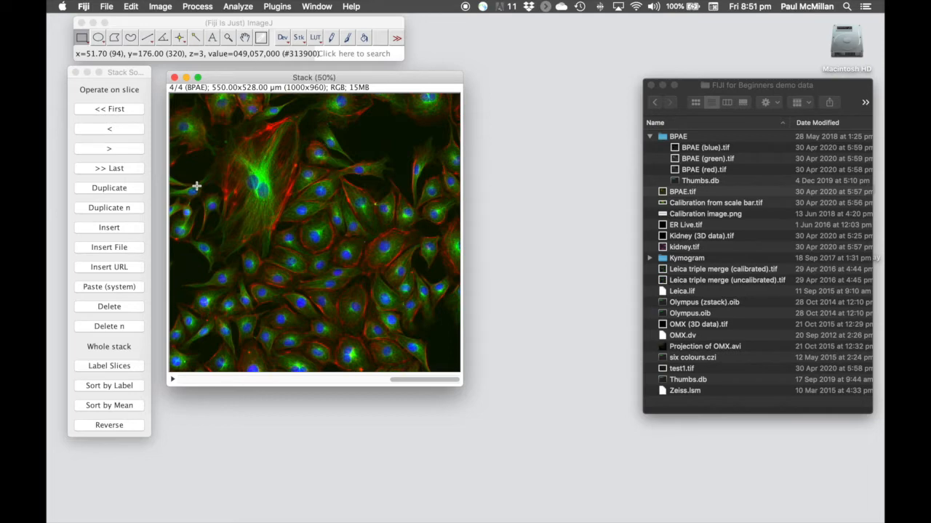
# Set up a montage of the stack with 4 columns, 1 row and a scale factor of 1
pyautogui.click(162, 7)
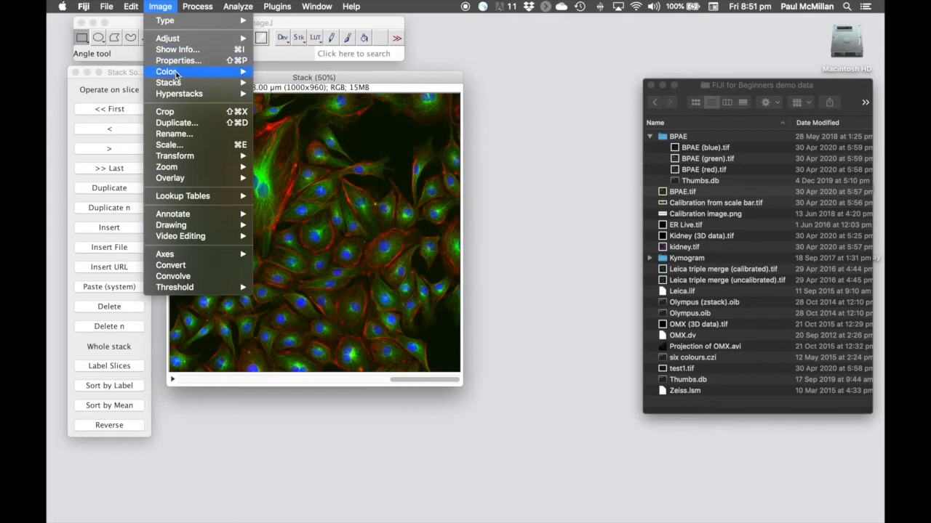
pyautogui.moveTo(180, 85)
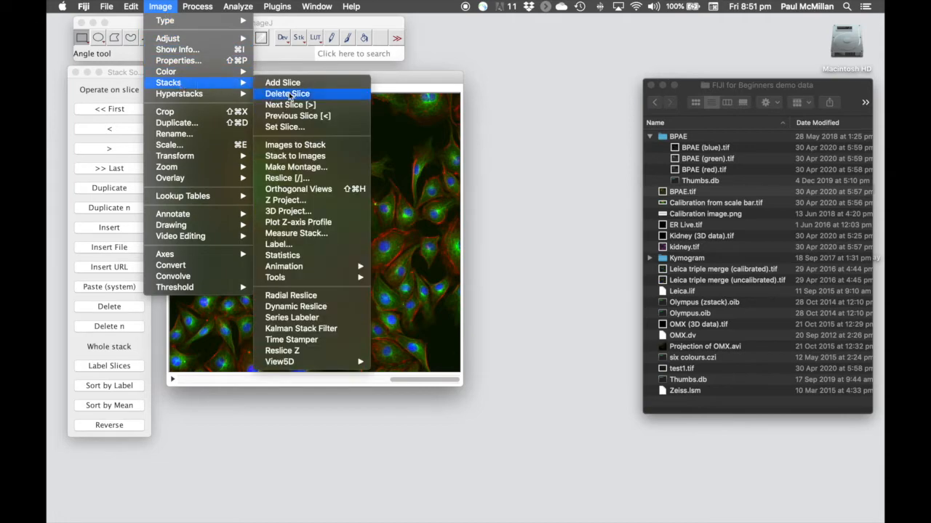
pyautogui.click(320, 171)
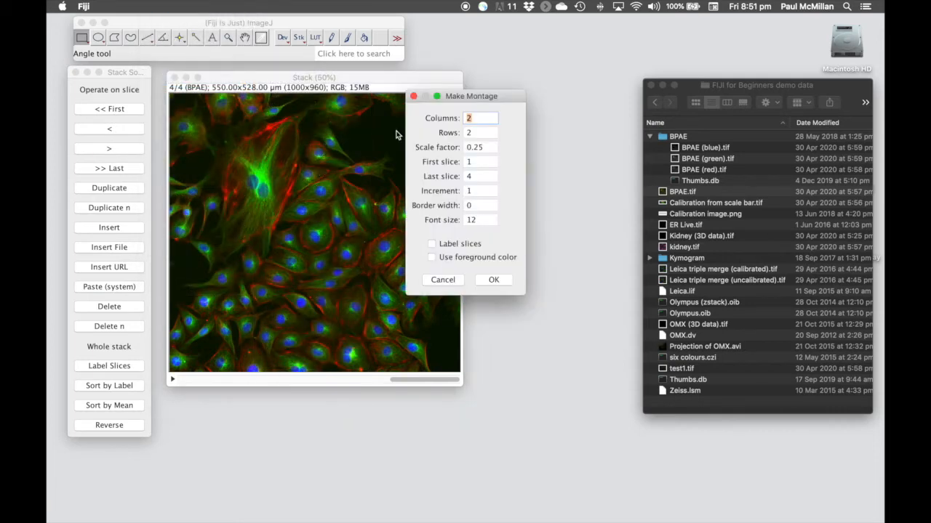
pyautogui.moveTo(484, 99); pyautogui.dragTo(446, 107)
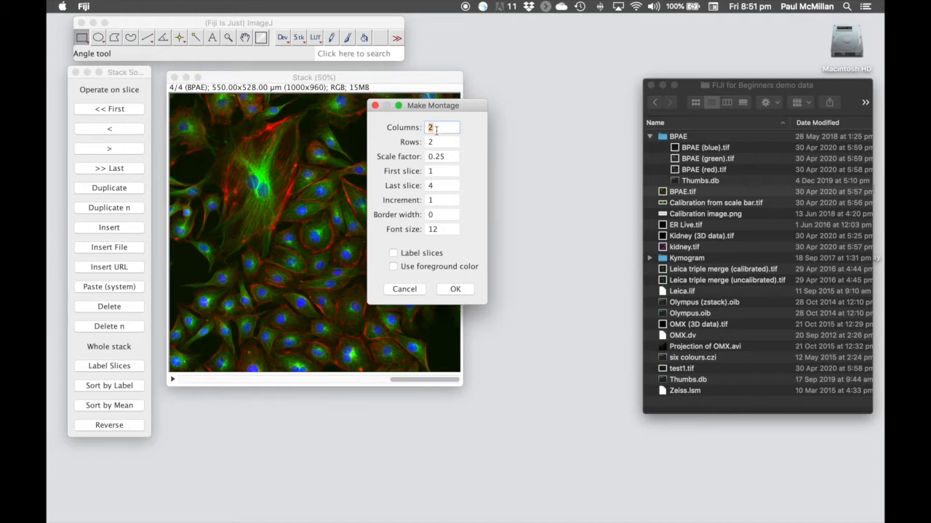
pyautogui.write('4')
pyautogui.press('Tab')
pyautogui.write('1')
pyautogui.press('Tab')
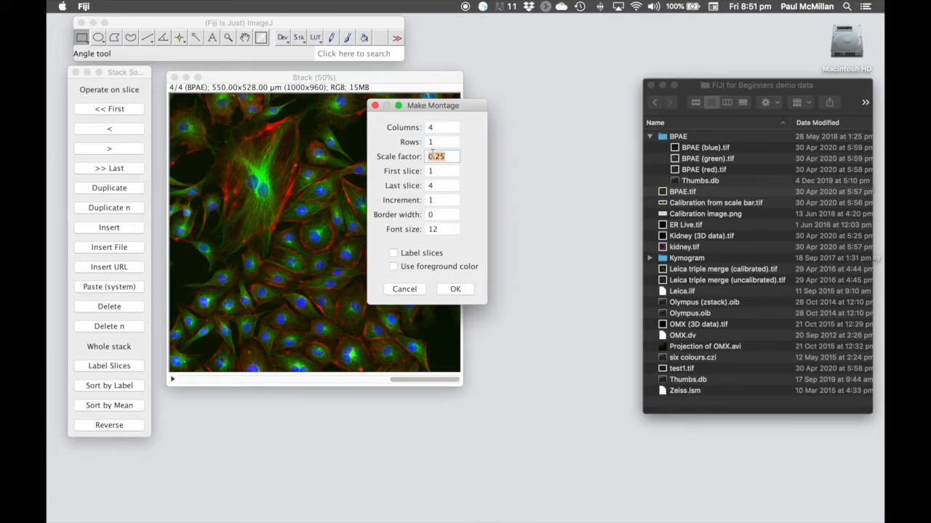
pyautogui.write('1')
pyautogui.press('Tab')
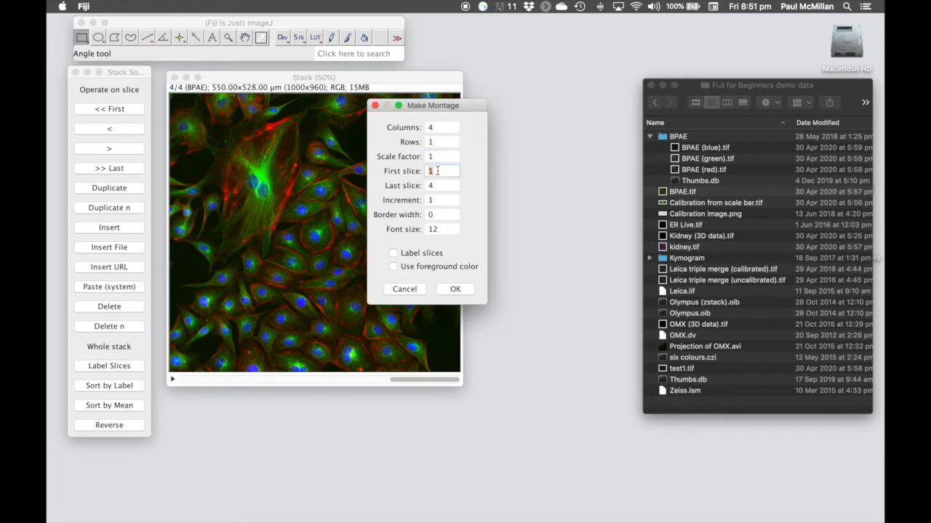
# Set the montage's border width to 3, create the montage and reposition its window
pyautogui.press('Tab')
pyautogui.press('Tab')
pyautogui.press('Tab')
pyautogui.write('3')
pyautogui.click(455, 289)
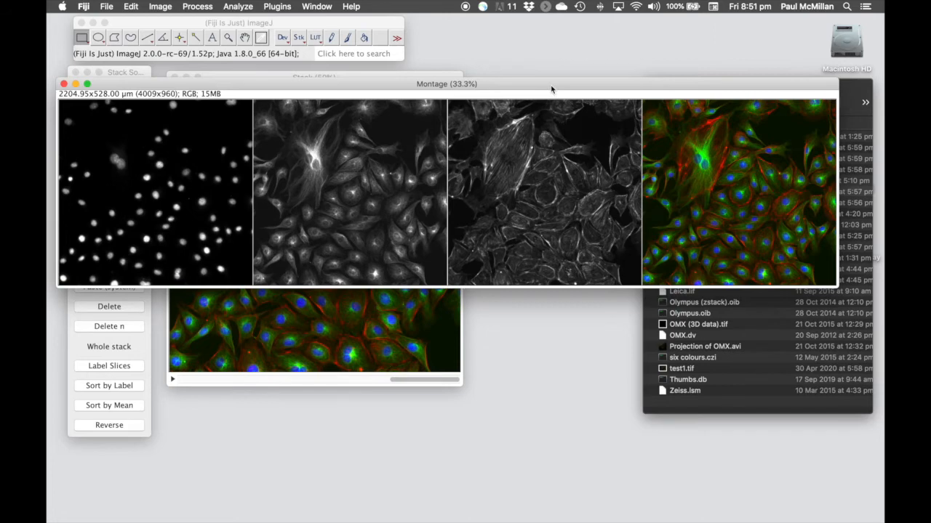
pyautogui.moveTo(551, 89); pyautogui.dragTo(586, 92)
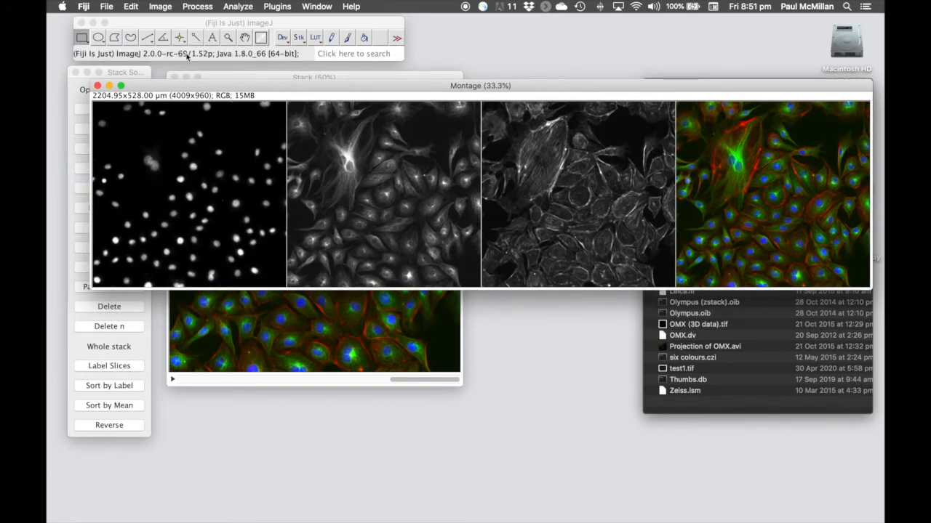
# Start saving the montage image in TIFF format
pyautogui.click(106, 6)
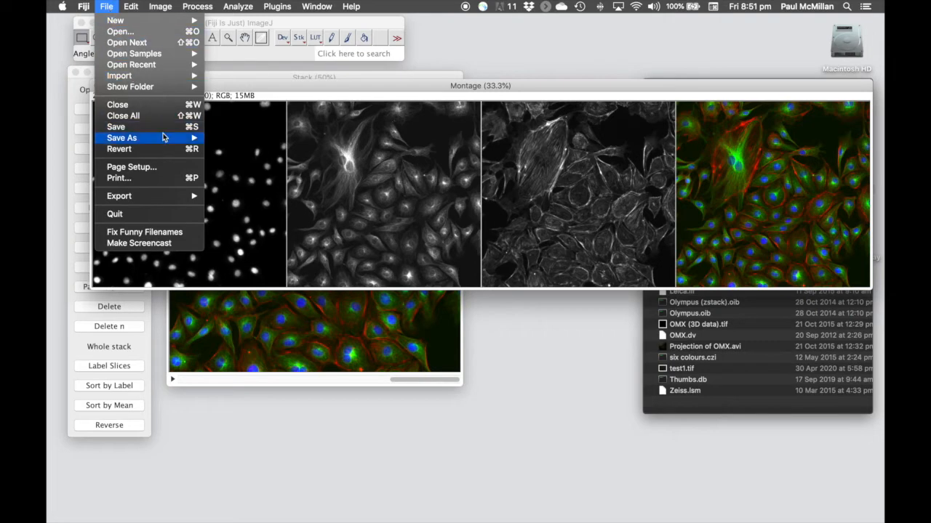
pyautogui.moveTo(163, 138)
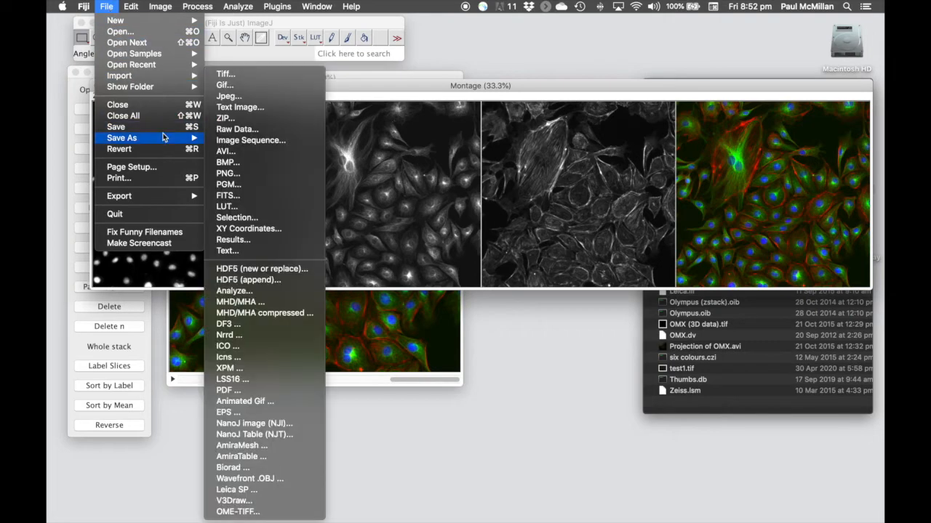
pyautogui.click(263, 76)
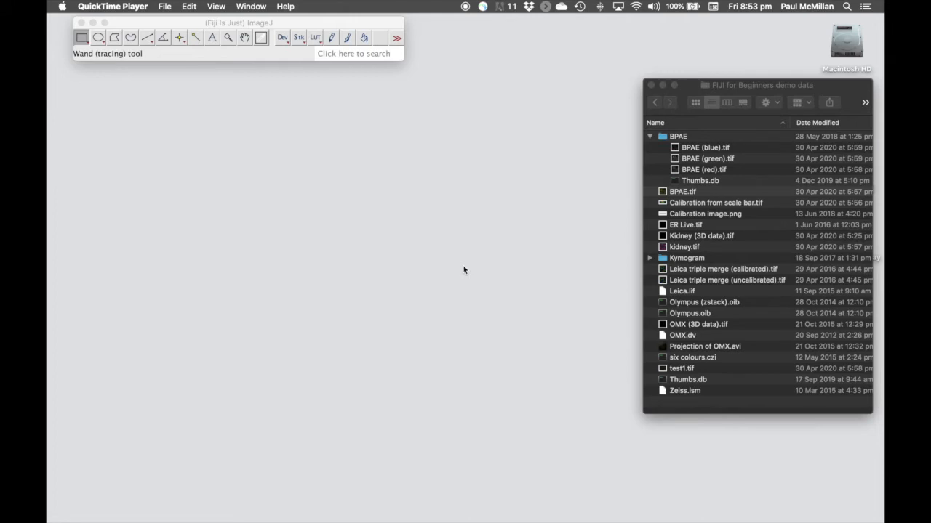
# Open Kidney (3D data).tif from the demo data folder in Fiji and scroll through the stack to slice 60
pyautogui.click(686, 86)
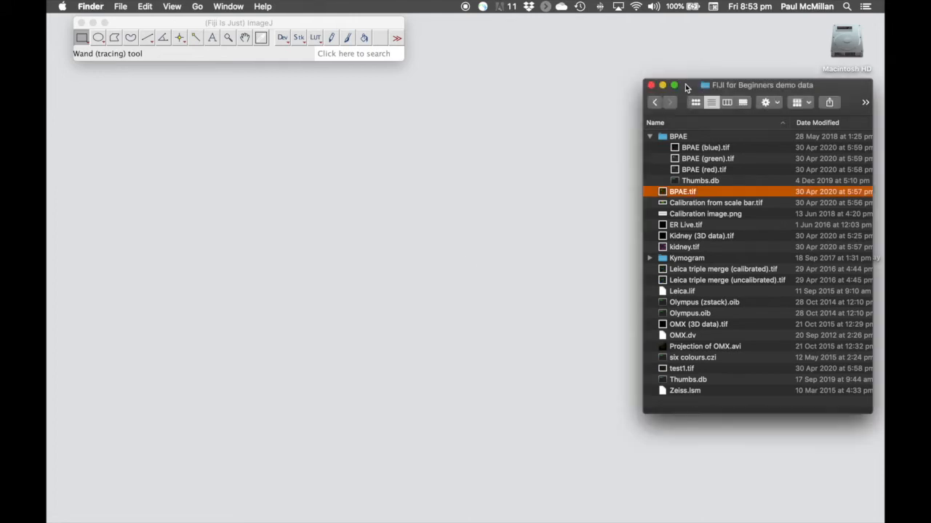
pyautogui.click(696, 325)
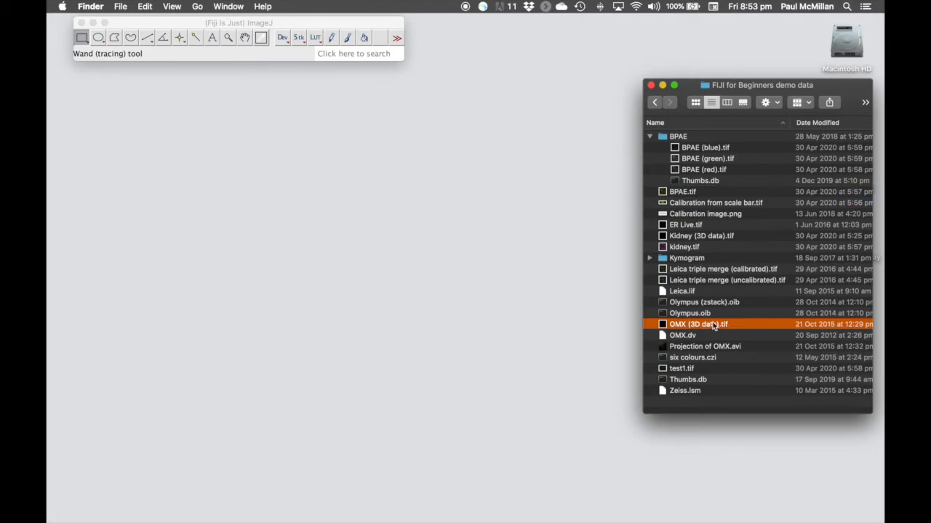
pyautogui.click(713, 237)
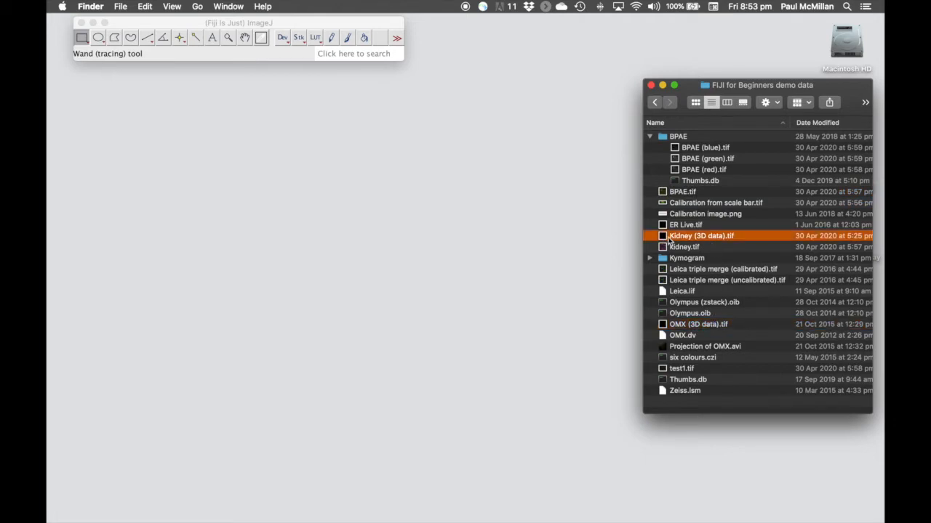
pyautogui.moveTo(669, 240); pyautogui.dragTo(211, 75)
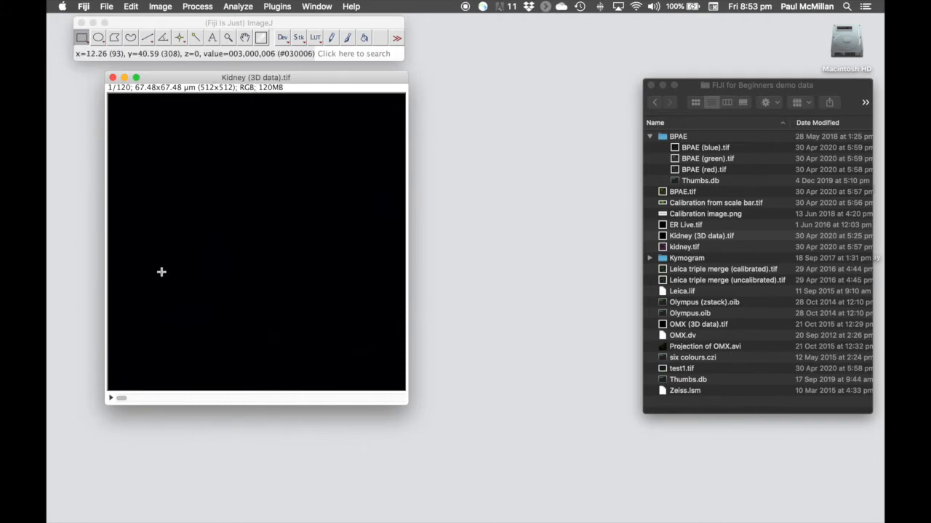
pyautogui.moveTo(120, 398); pyautogui.dragTo(258, 412)
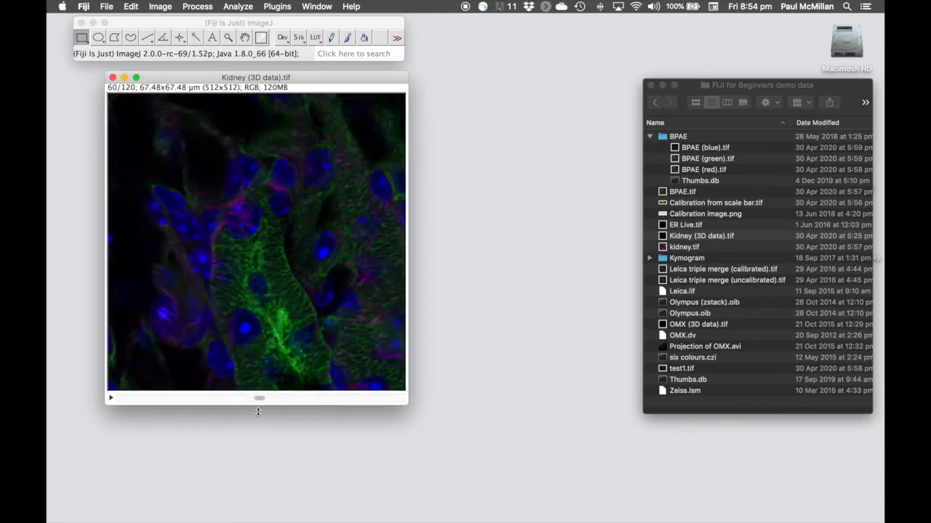
pyautogui.click(160, 7)
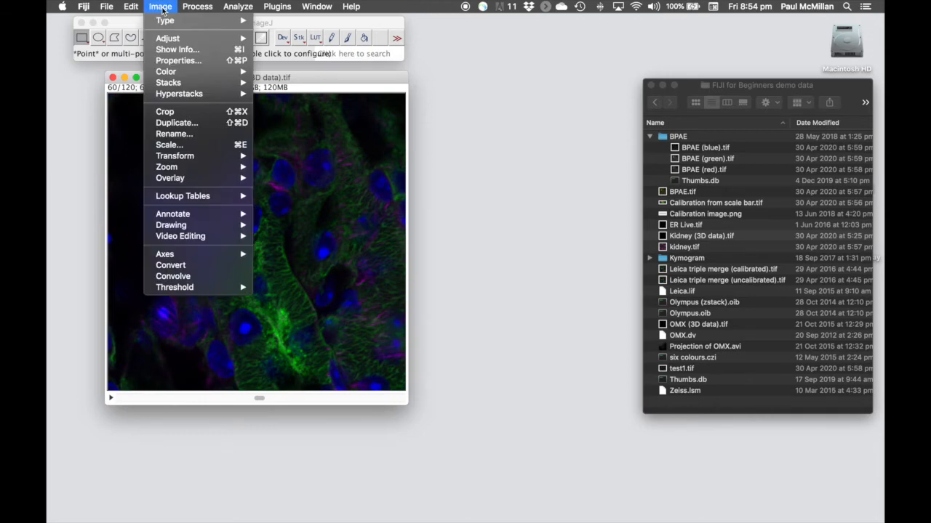
pyautogui.moveTo(195, 86)
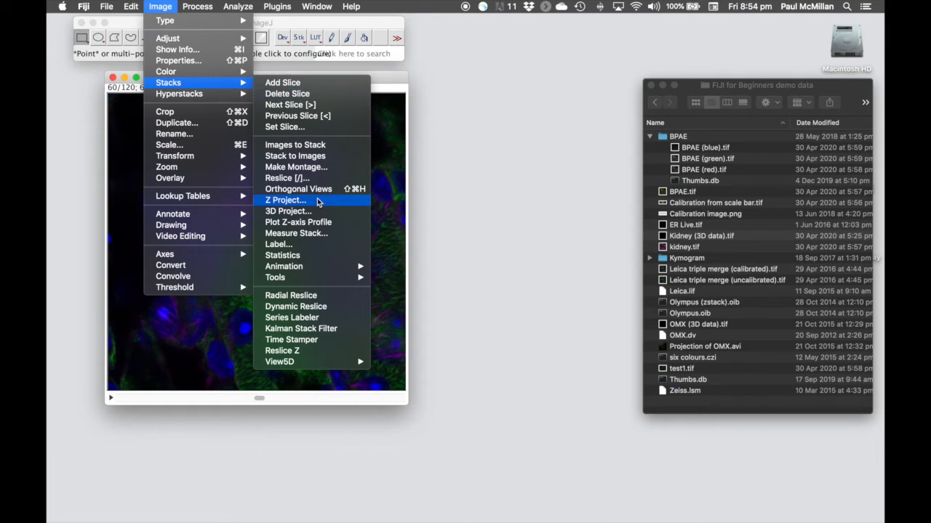
pyautogui.click(294, 29)
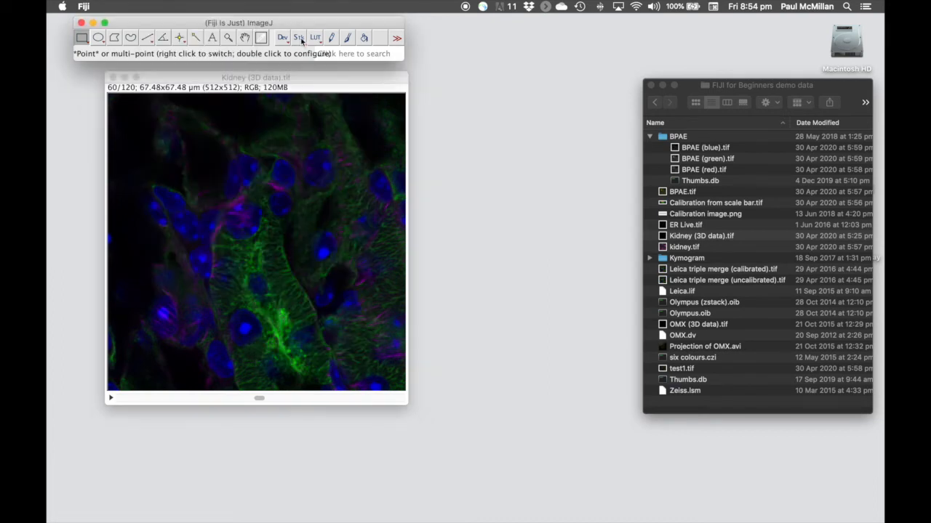
pyautogui.click(300, 38)
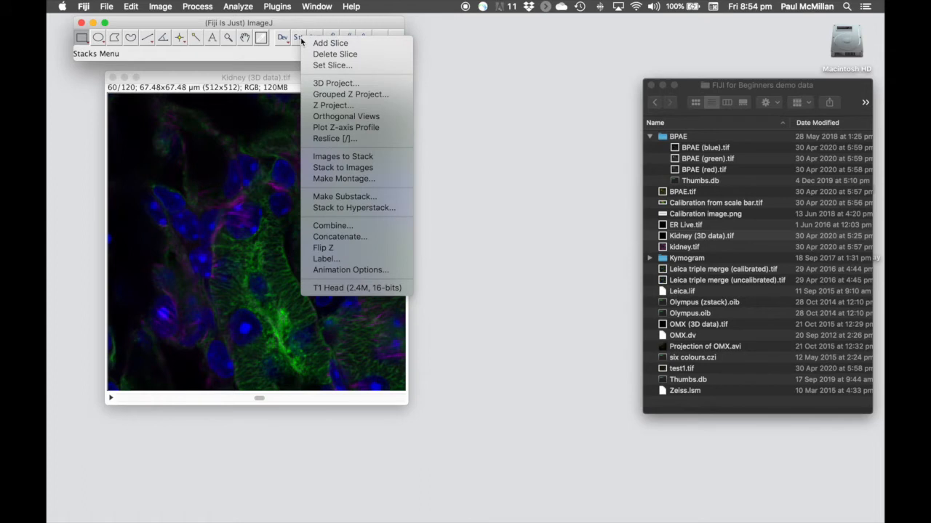
pyautogui.click(345, 107)
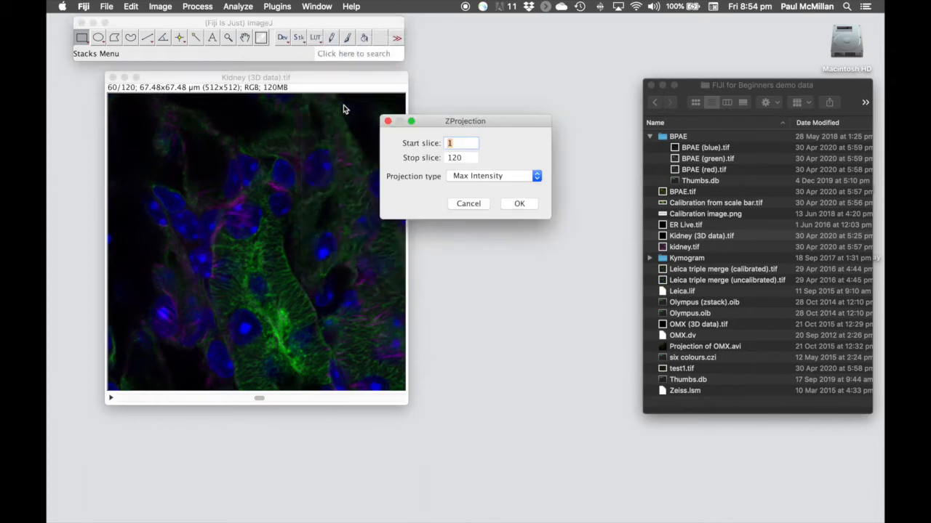
pyautogui.moveTo(439, 125); pyautogui.dragTo(471, 81)
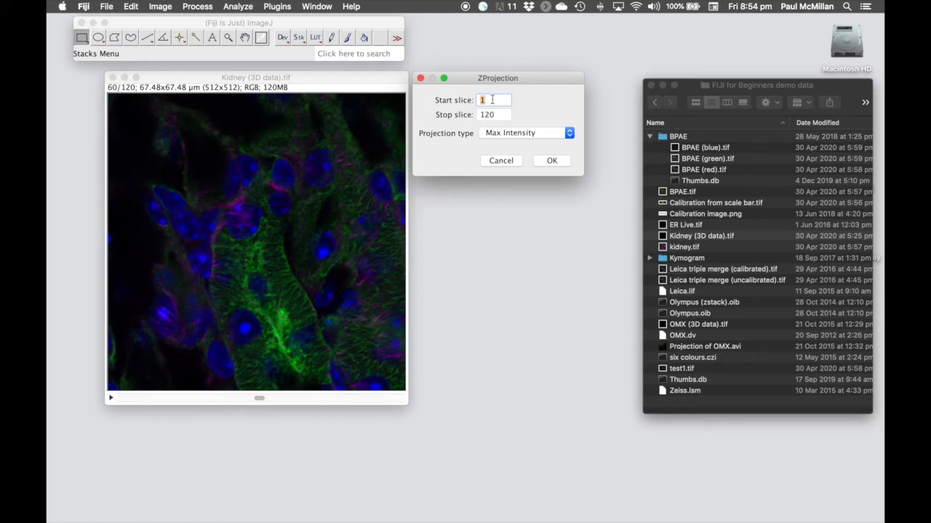
pyautogui.click(525, 135)
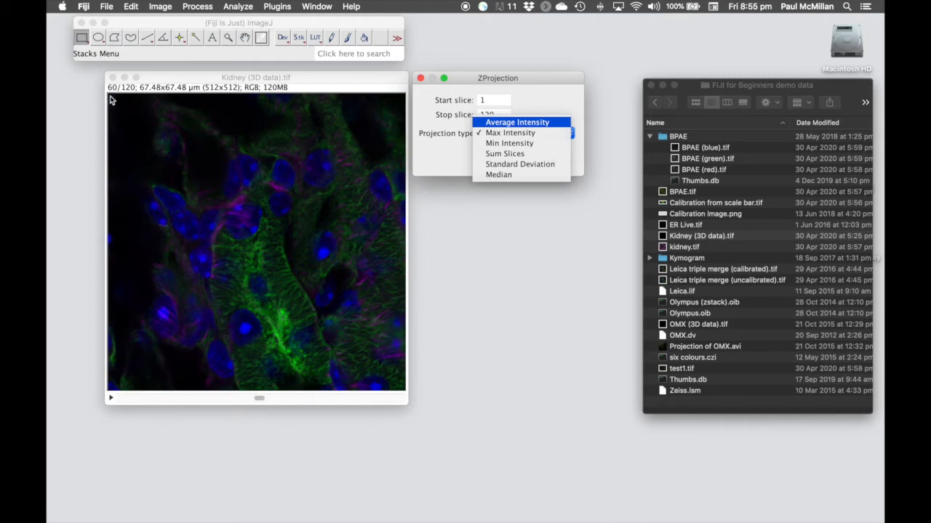
pyautogui.click(532, 122)
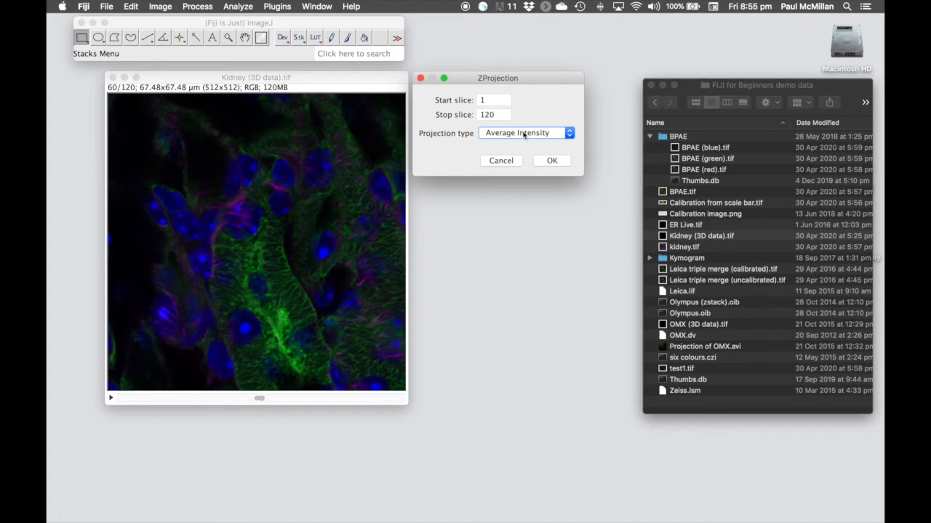
pyautogui.click(501, 161)
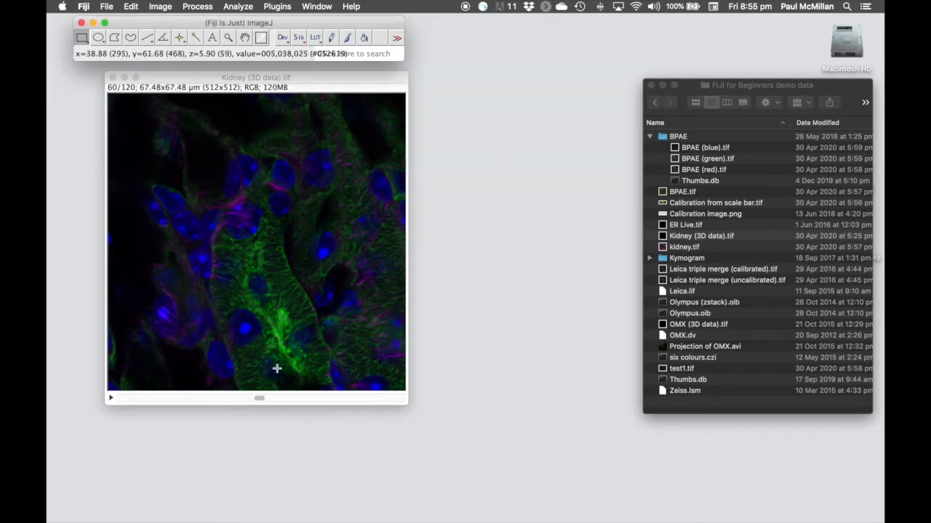
# Create a Max Intensity Z projection of the kidney stack from slice 27 to 120 and move the result beside the stack
pyautogui.click(261, 399)
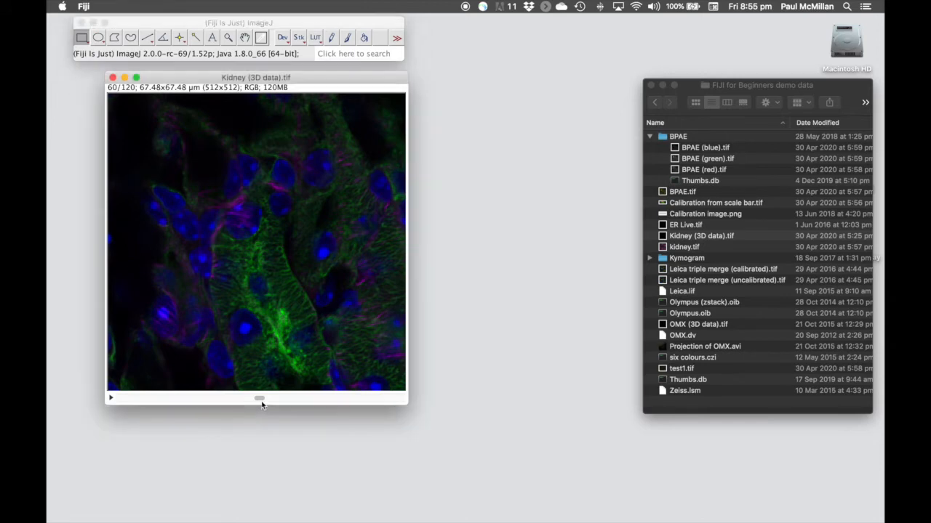
pyautogui.moveTo(260, 398); pyautogui.dragTo(179, 407)
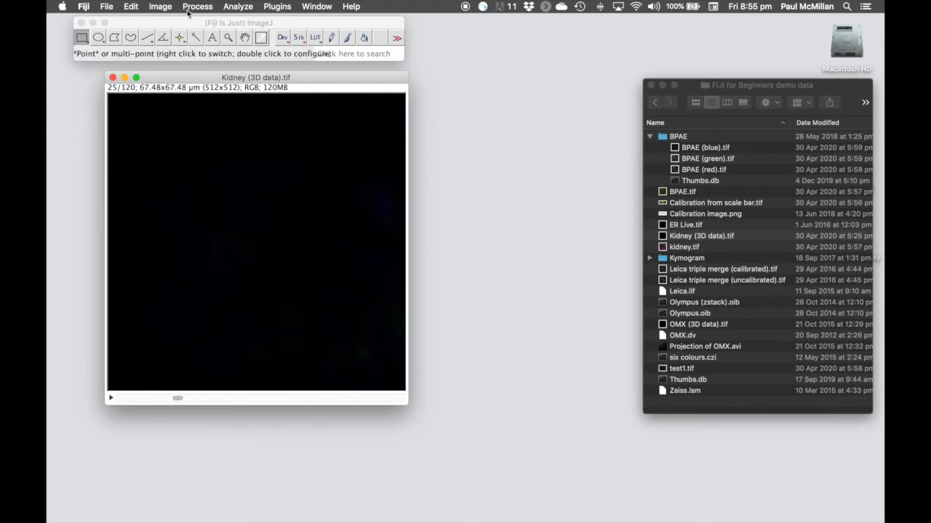
pyautogui.click(304, 40)
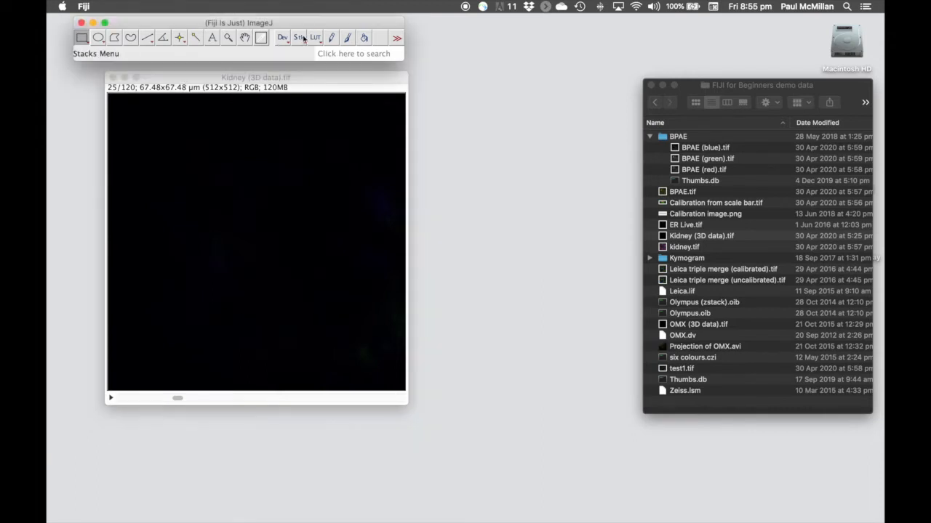
pyautogui.click(304, 39)
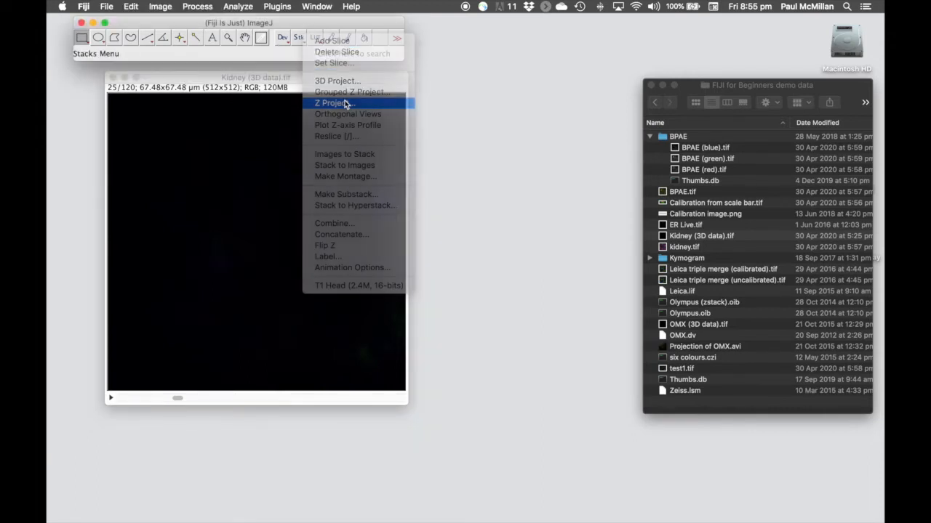
pyautogui.click(346, 103)
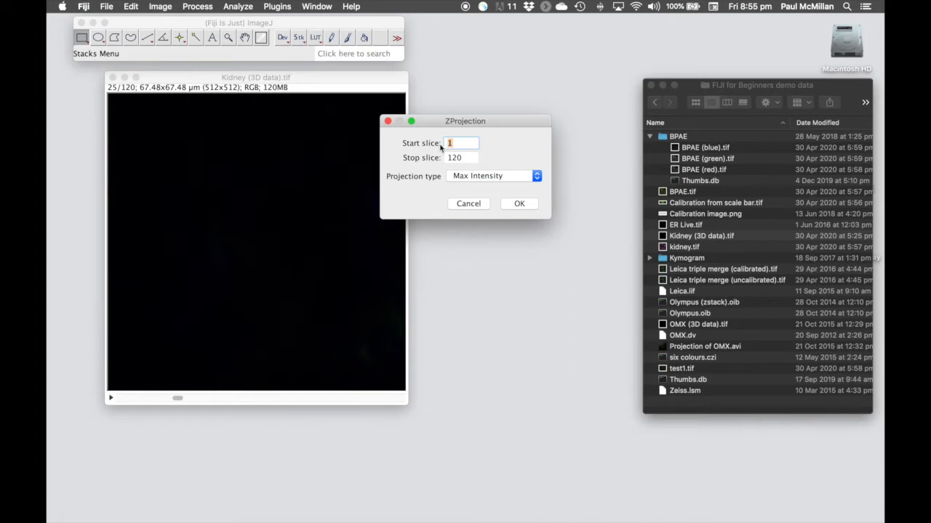
pyautogui.write('27')
pyautogui.click(527, 207)
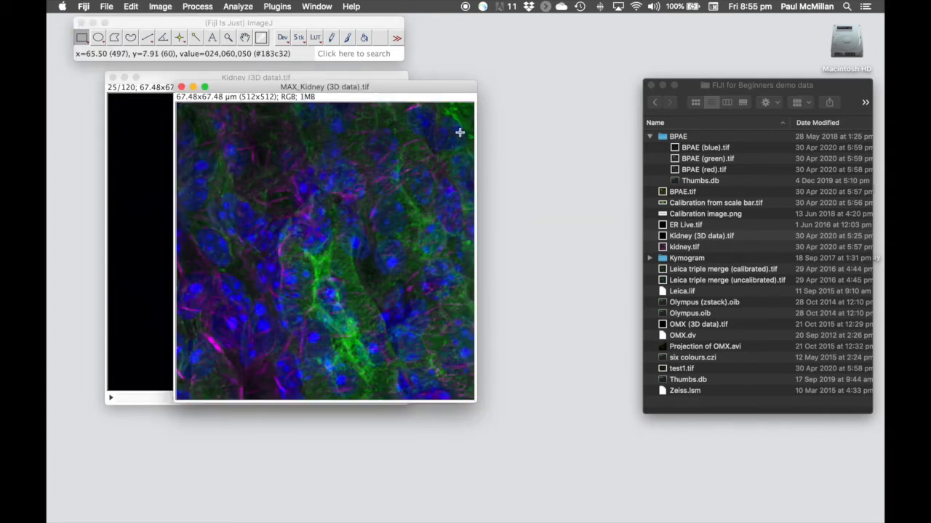
pyautogui.moveTo(407, 91); pyautogui.dragTo(554, 83)
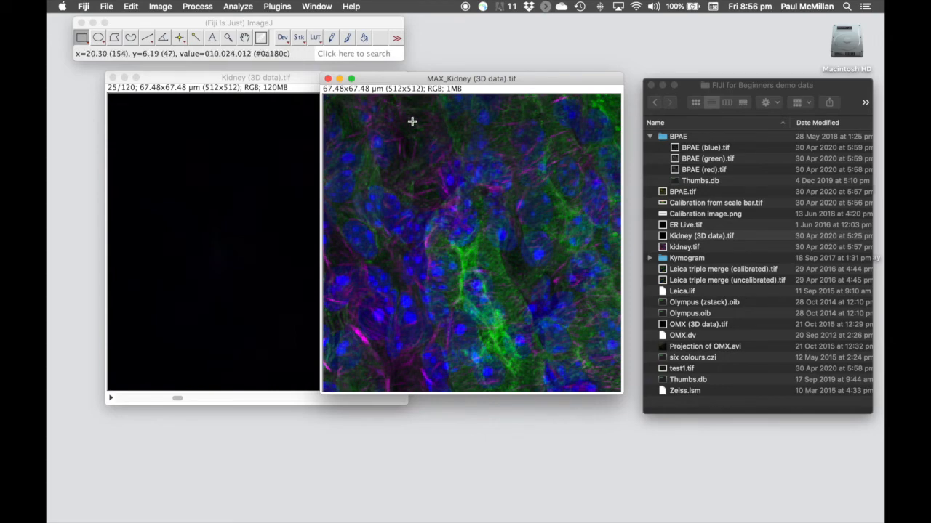
pyautogui.moveTo(411, 85); pyautogui.dragTo(407, 112)
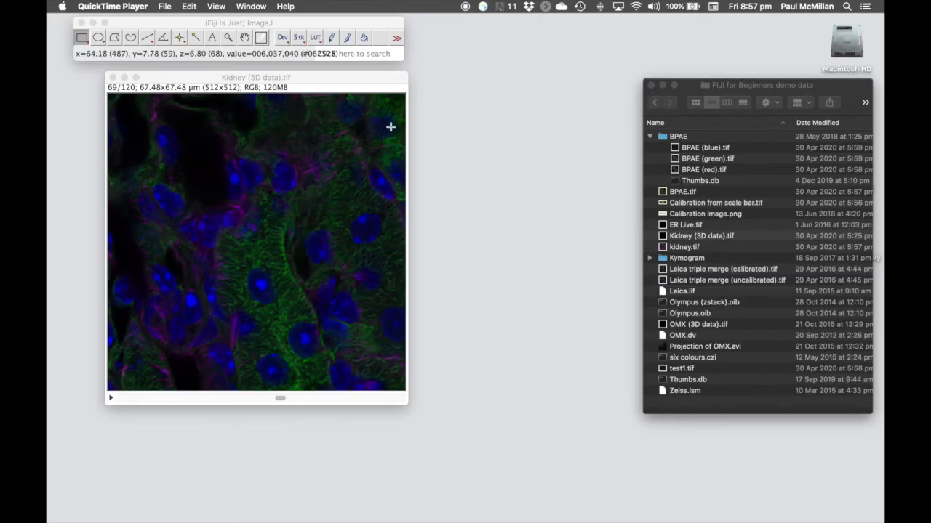
# Show the orthogonal views of the Kidney (3D data).tif stack
pyautogui.click(338, 86)
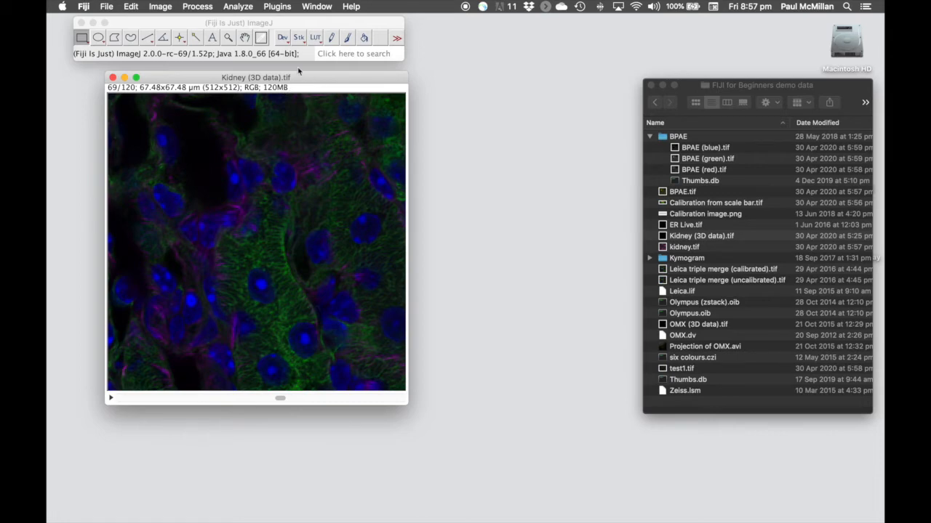
pyautogui.click(160, 7)
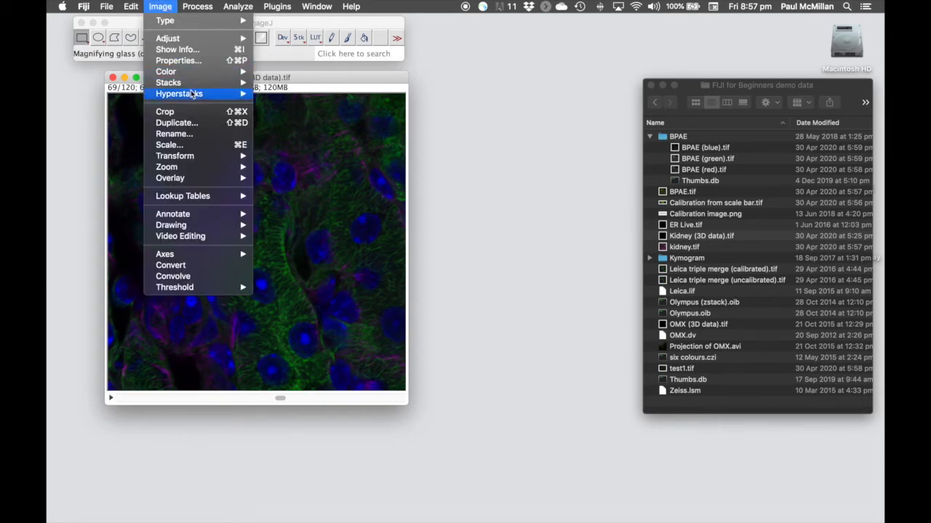
pyautogui.moveTo(194, 84)
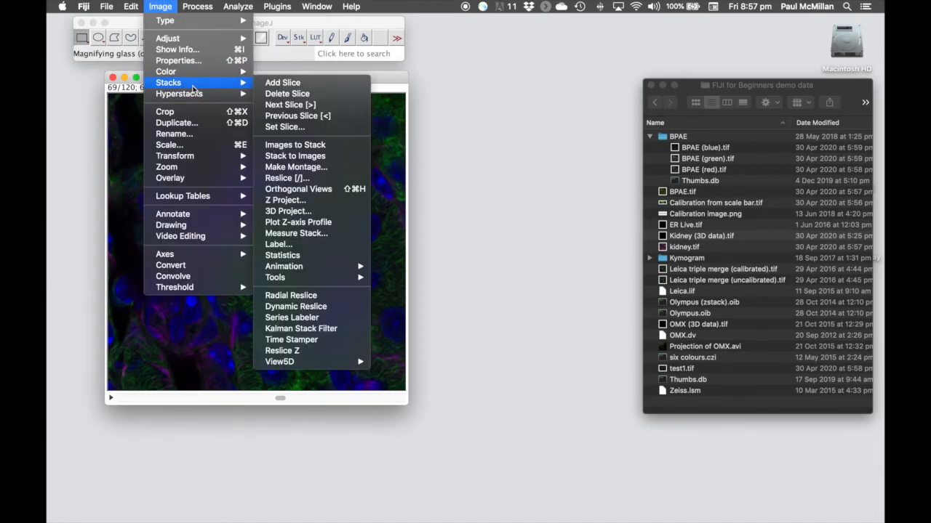
pyautogui.click(346, 191)
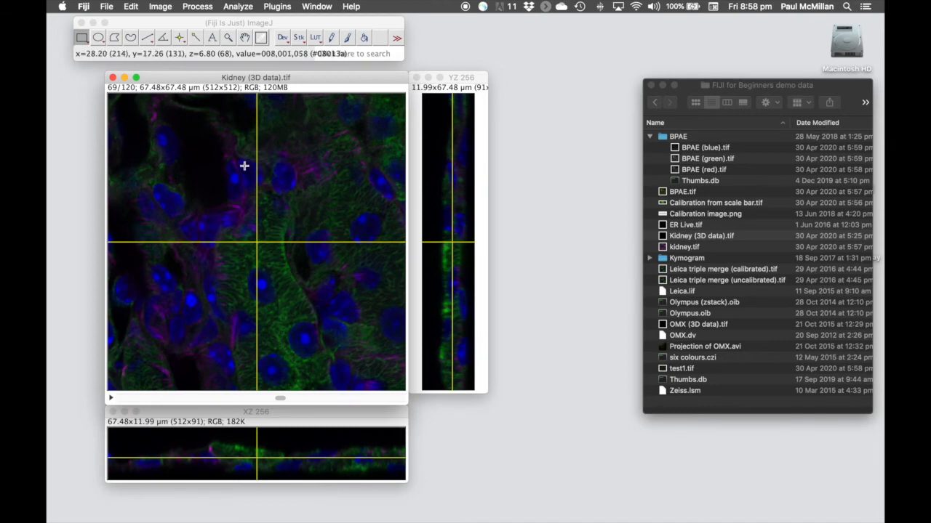
# Examine the YZ and XZ cross-sections, shifting the crosshair slightly in the XZ view and moving the stack to slice 70
pyautogui.click(458, 86)
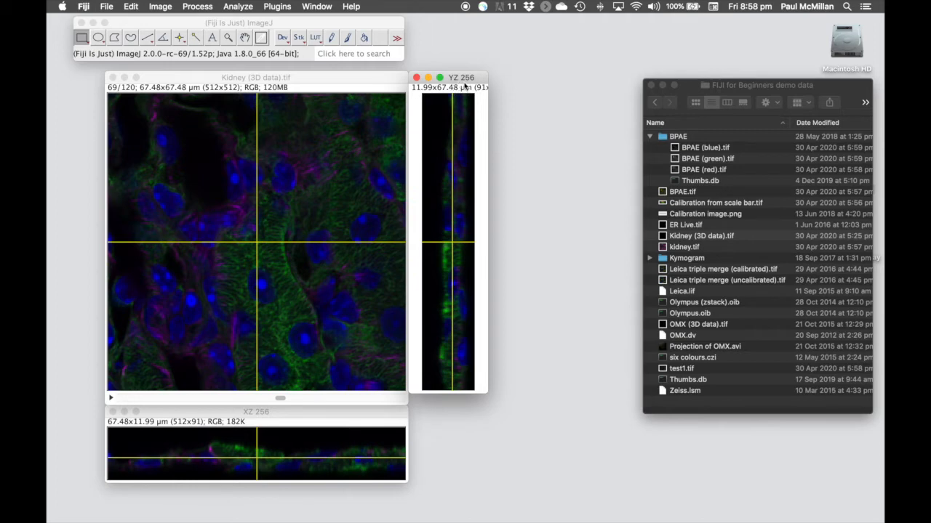
pyautogui.click(295, 415)
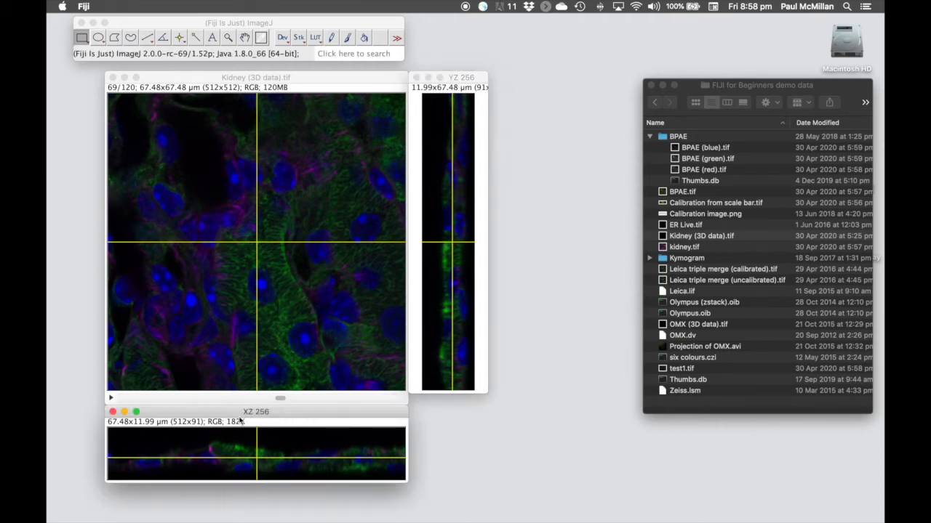
pyautogui.click(283, 399)
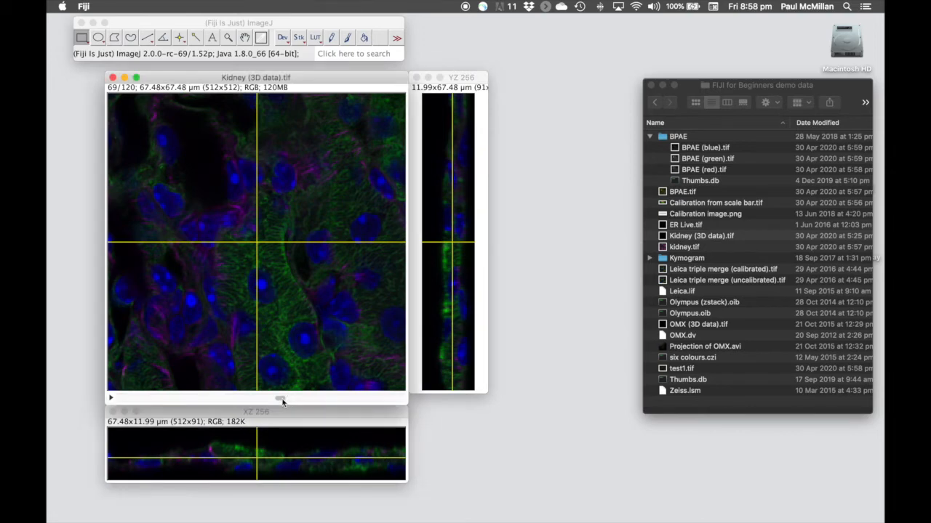
pyautogui.click(264, 464)
pyautogui.moveTo(264, 464)
pyautogui.mouseDown()
pyautogui.moveTo(271, 469)
pyautogui.moveTo(214, 455)
pyautogui.moveTo(284, 465)
pyautogui.moveTo(268, 458)
pyautogui.mouseUp()
pyautogui.moveTo(259, 399); pyautogui.dragTo(282, 408)
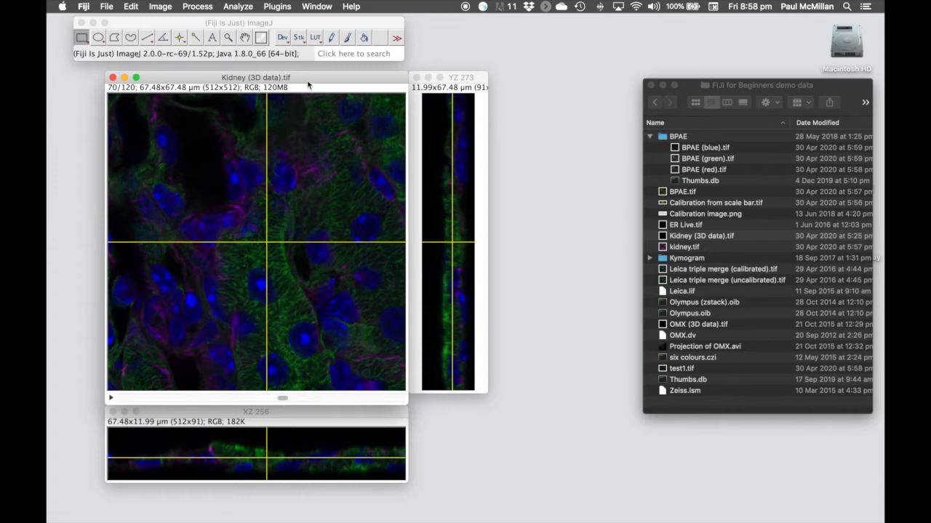
pyautogui.click(458, 81)
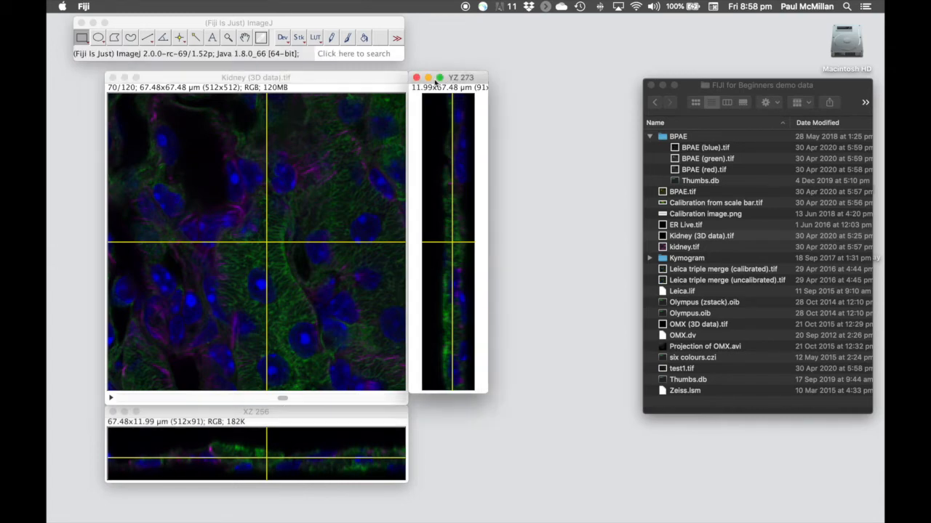
pyautogui.click(124, 23)
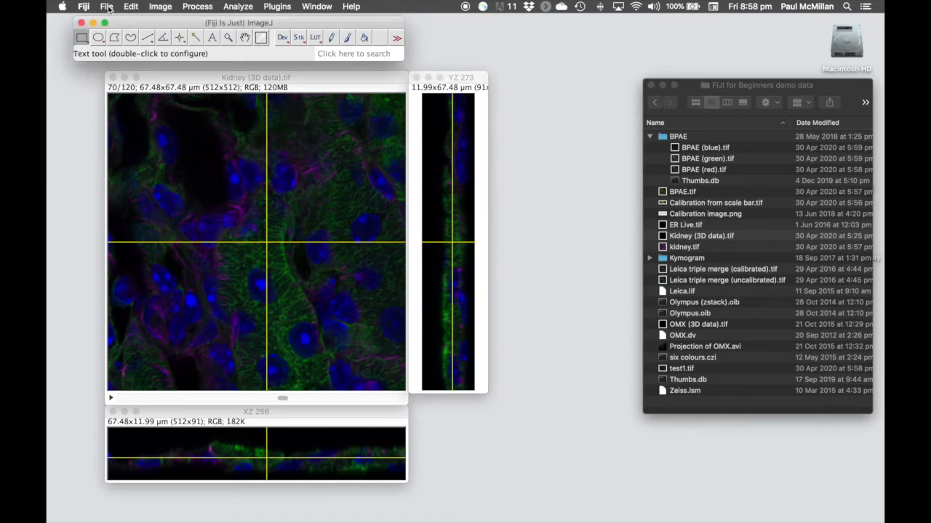
pyautogui.click(107, 7)
pyautogui.moveTo(127, 138)
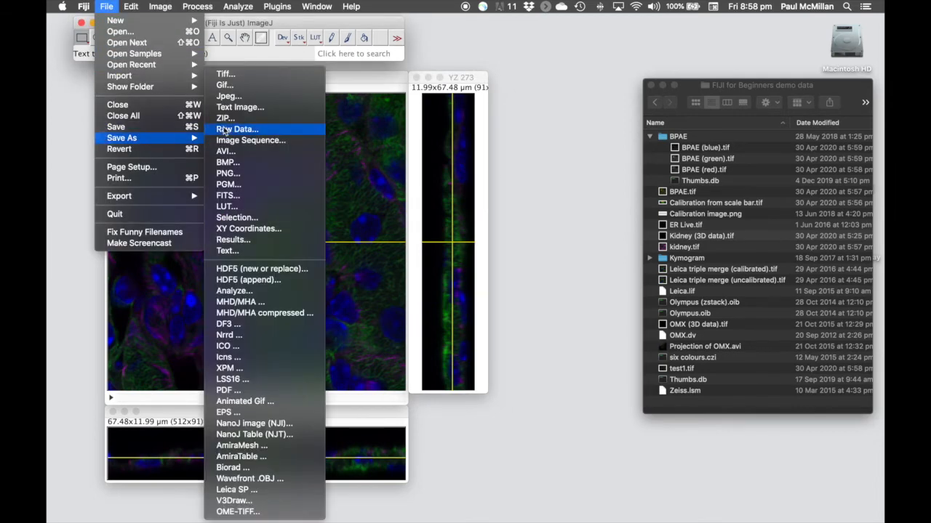
pyautogui.click(376, 85)
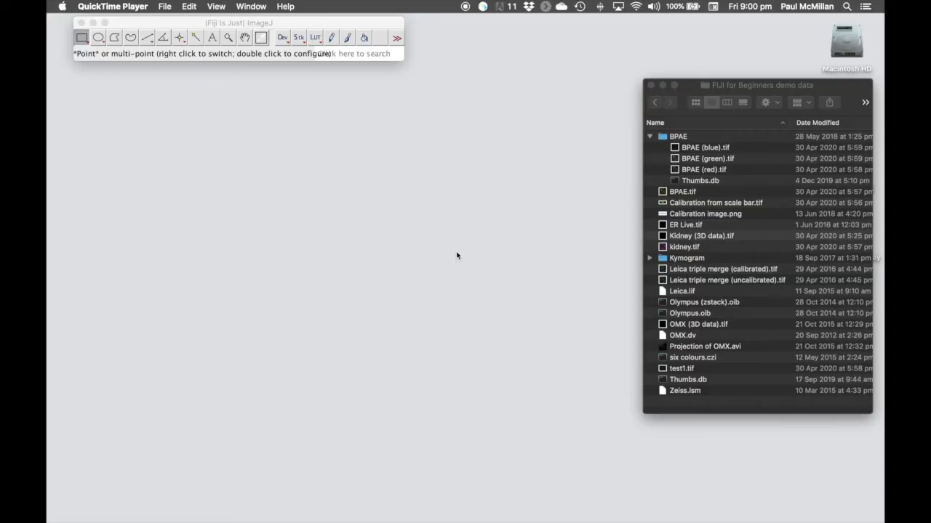
# Open OMX (3D data).tif from the demo data folder in Fiji and try its slice slider
pyautogui.click(726, 93)
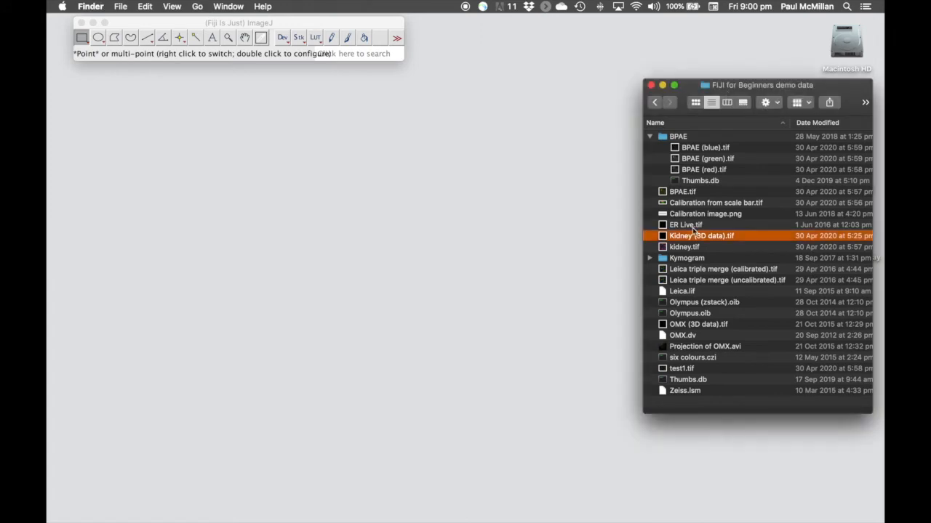
pyautogui.click(692, 326)
pyautogui.moveTo(691, 327); pyautogui.dragTo(271, 58)
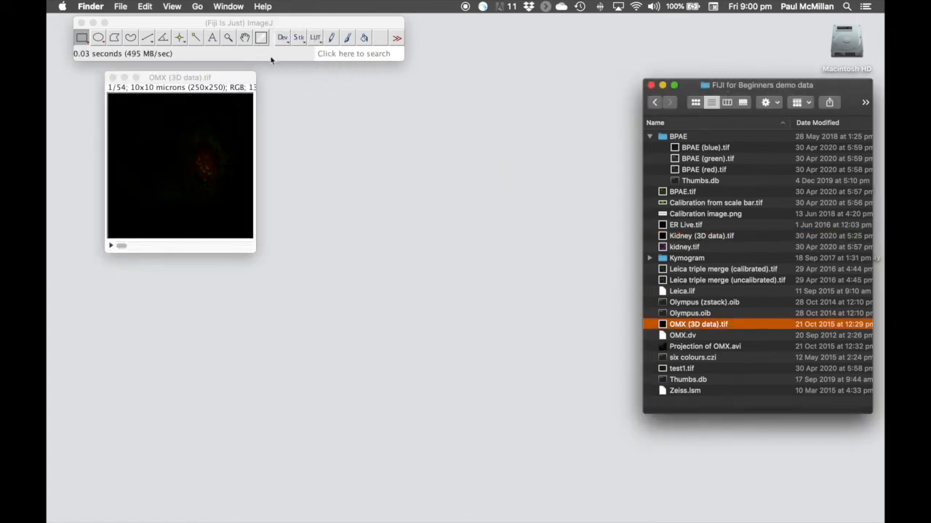
pyautogui.click(224, 85)
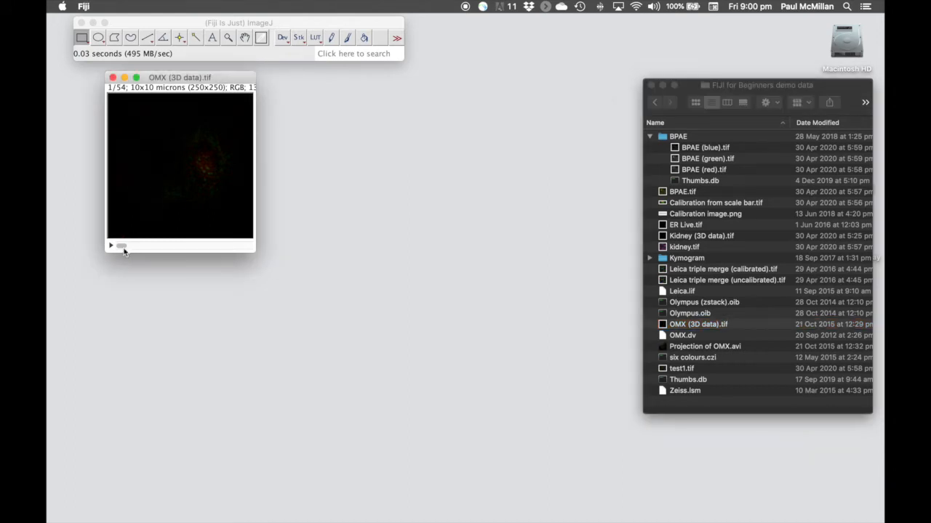
pyautogui.moveTo(124, 249)
pyautogui.mouseDown()
pyautogui.moveTo(224, 255)
pyautogui.moveTo(120, 254)
pyautogui.mouseUp()
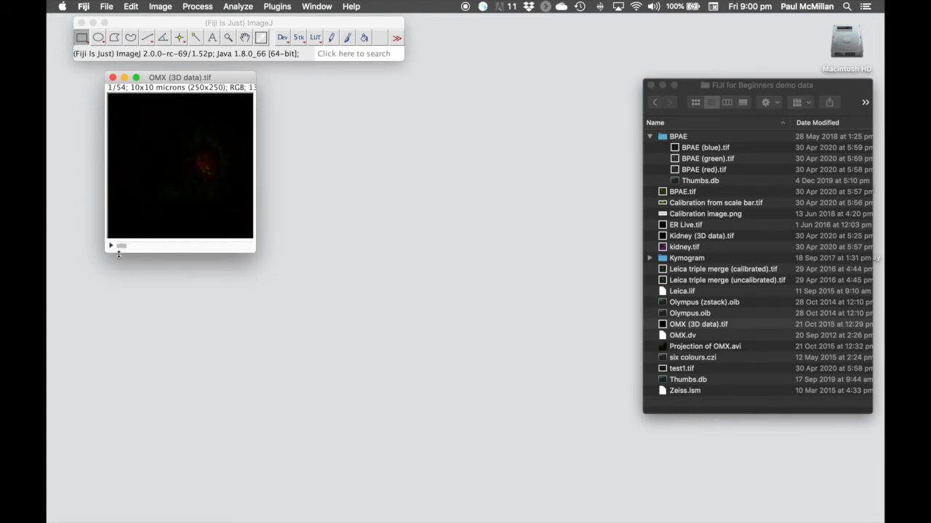
# Make a montage of the whole OMX stack with 8 columns, 7 rows and scale factor 0.25, then close it after viewing
pyautogui.click(161, 6)
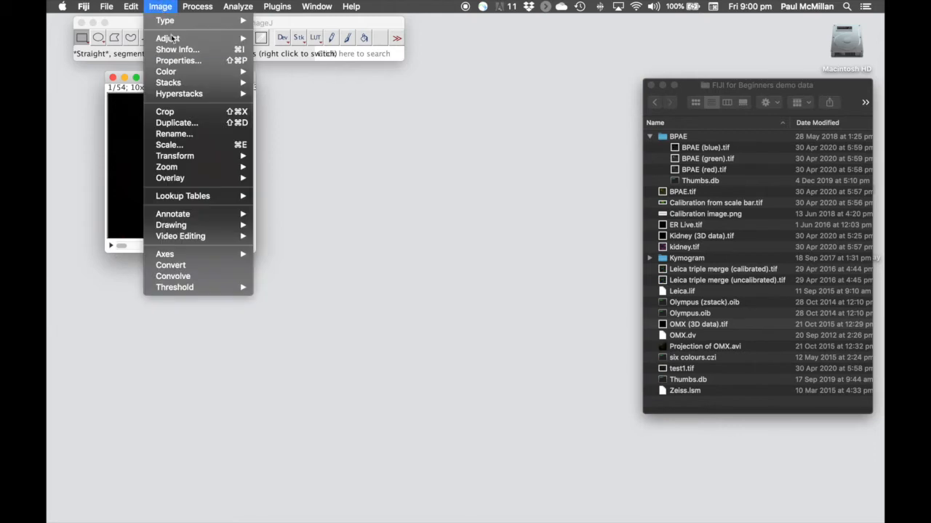
pyautogui.moveTo(192, 84)
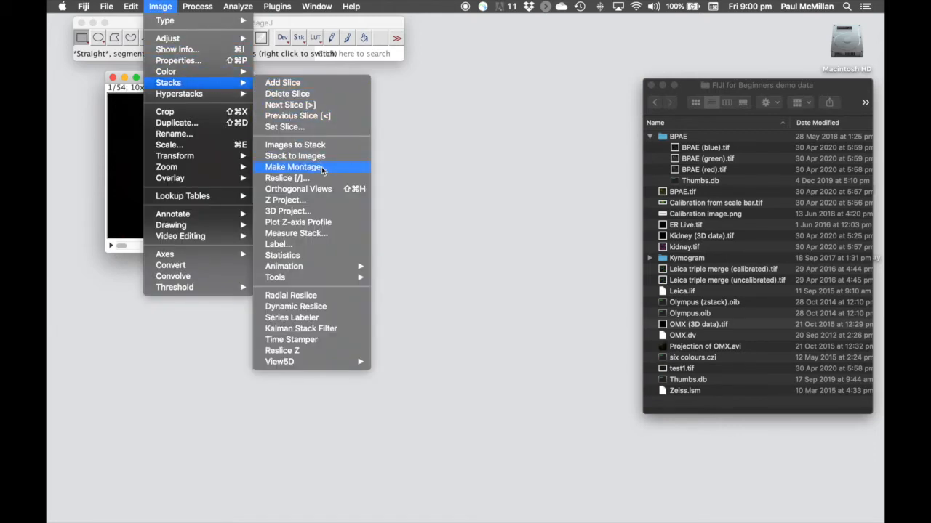
pyautogui.click(323, 168)
pyautogui.moveTo(471, 97); pyautogui.dragTo(349, 83)
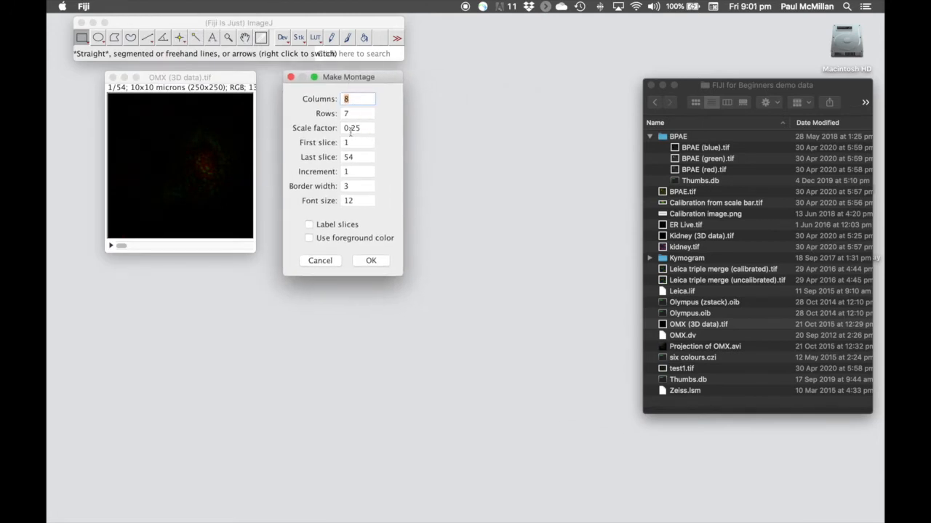
pyautogui.click(367, 264)
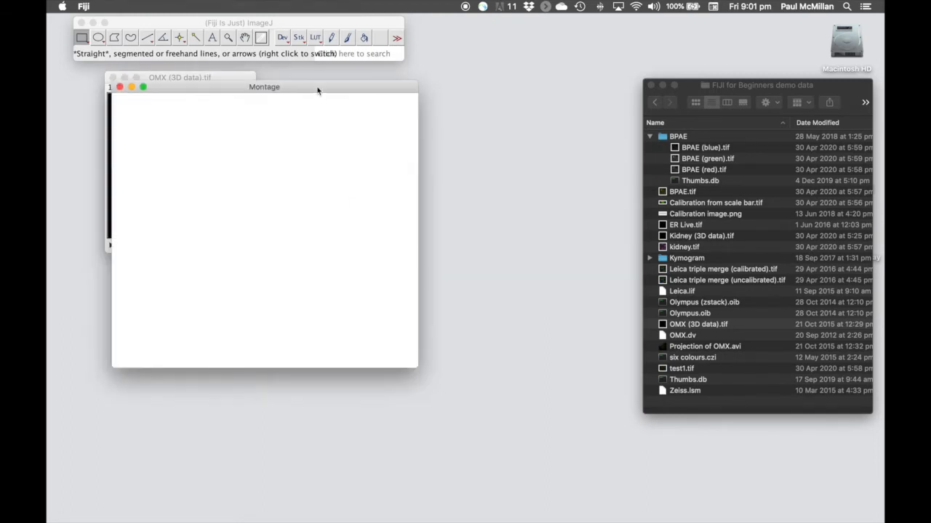
pyautogui.moveTo(316, 90); pyautogui.dragTo(283, 76)
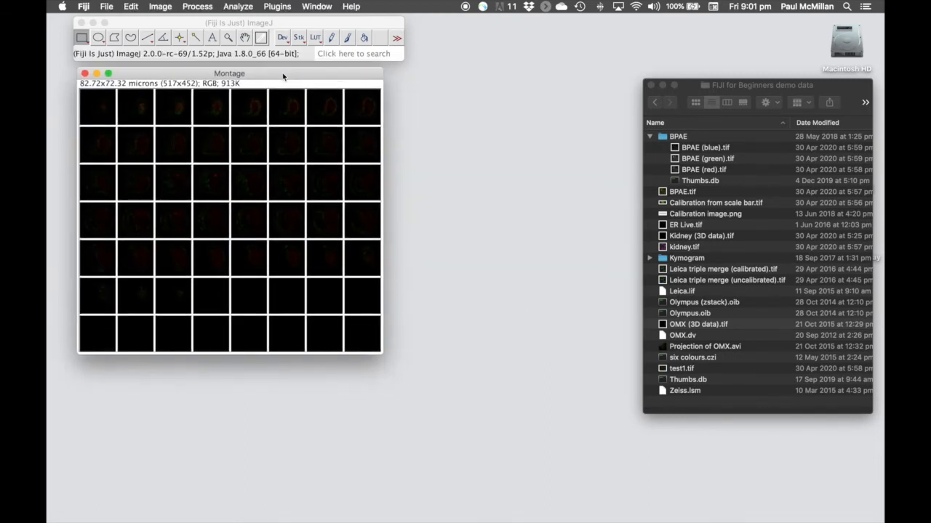
pyautogui.press('+')
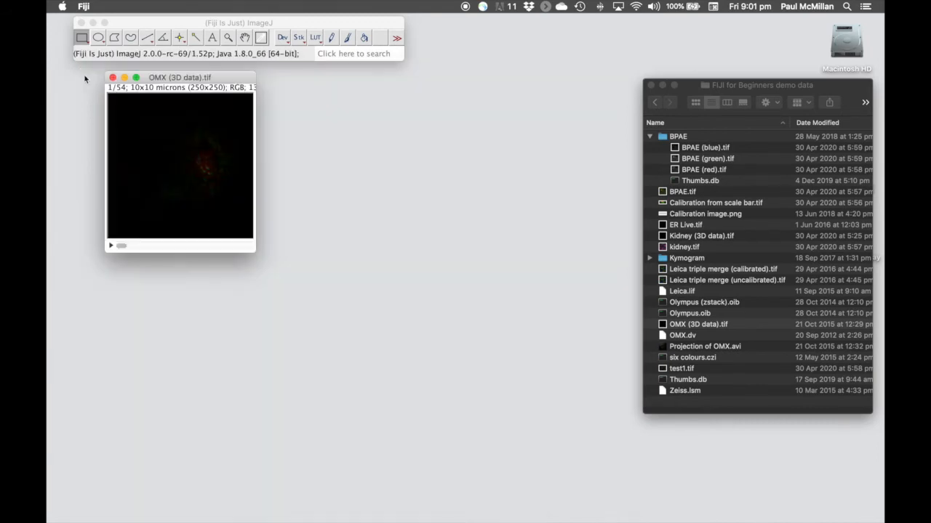
pyautogui.click(85, 74)
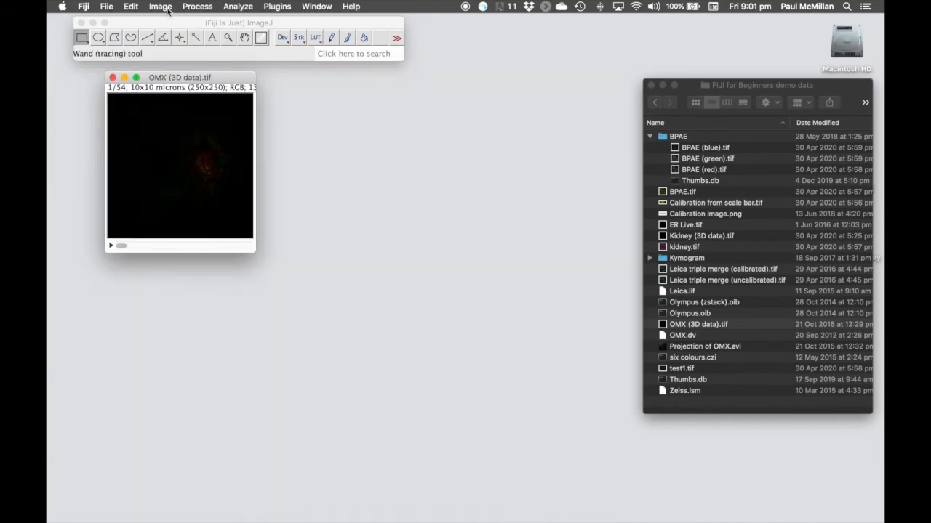
# Start another montage of the OMX stack with 3 columns, 3 rows and a scale factor of 1
pyautogui.click(300, 40)
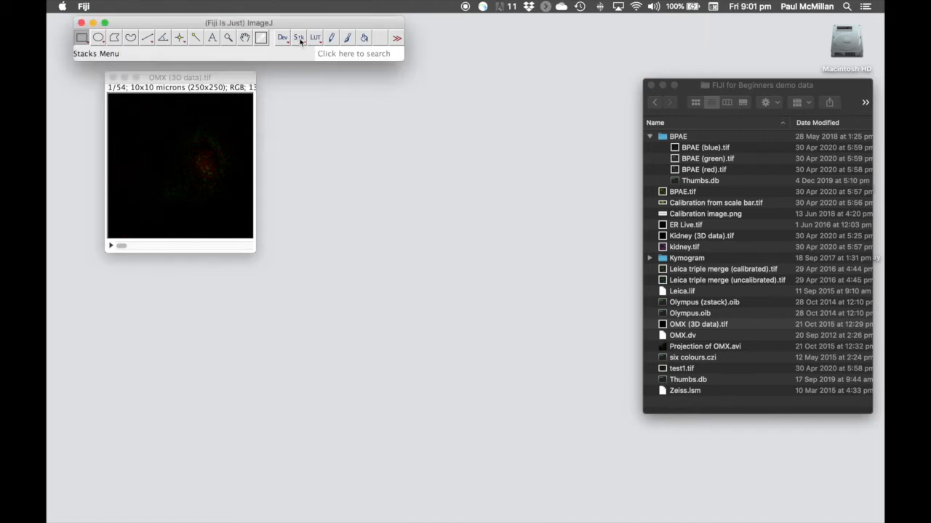
pyautogui.click(300, 42)
pyautogui.click(300, 42)
pyautogui.click(300, 42)
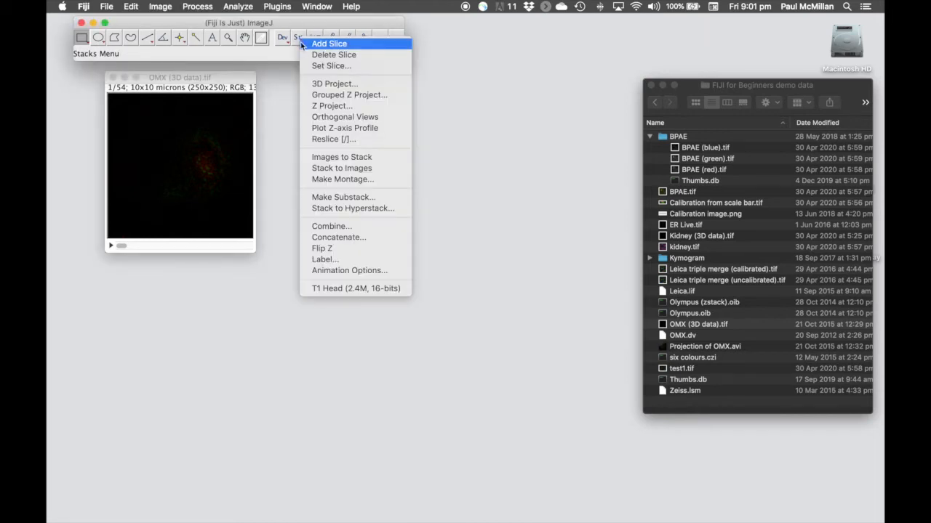
pyautogui.click(361, 180)
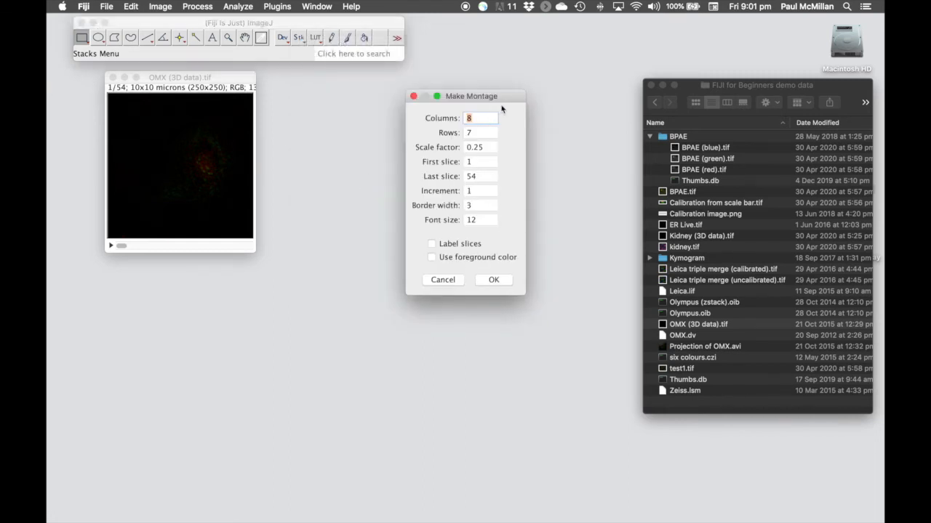
pyautogui.moveTo(503, 99); pyautogui.dragTo(405, 89)
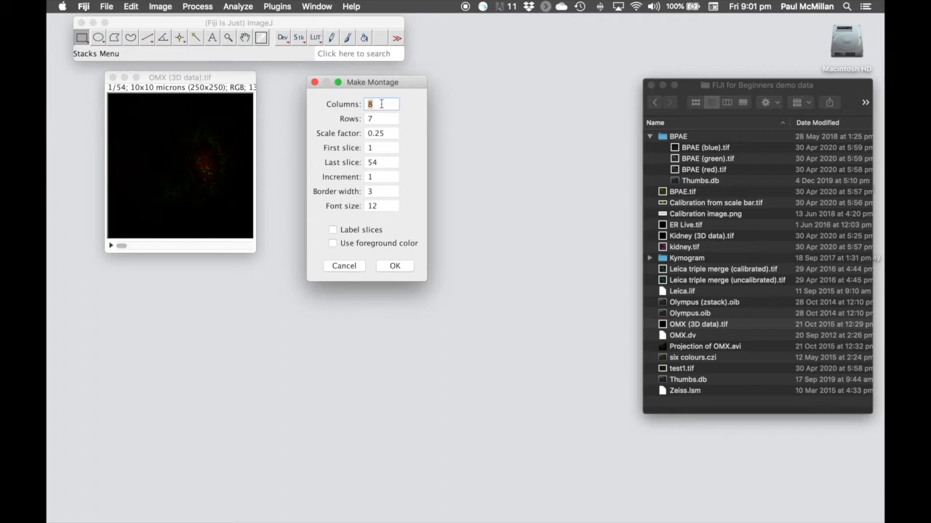
pyautogui.write('3')
pyautogui.press('Tab')
pyautogui.write('3')
pyautogui.press('Tab')
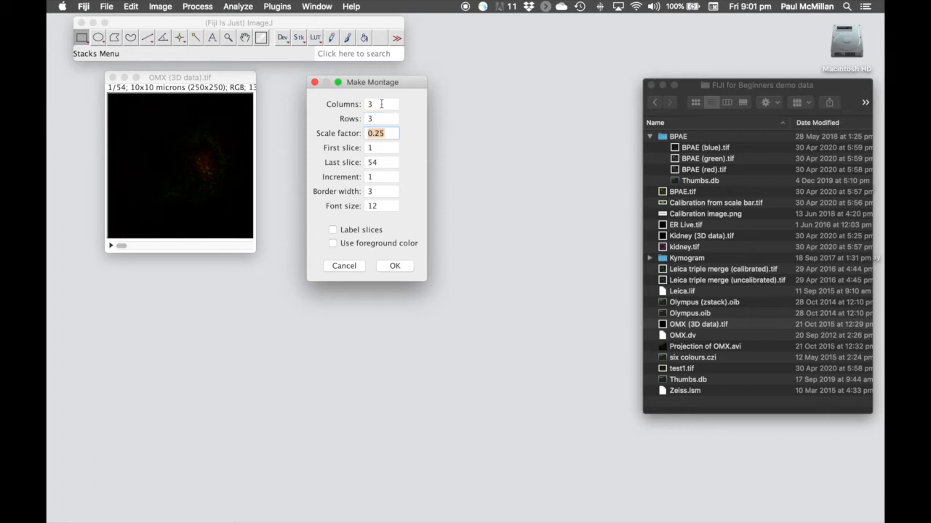
pyautogui.write('1')
# Set the montage's slice increment to 5, create it and move the resulting window aside
pyautogui.click(375, 148)
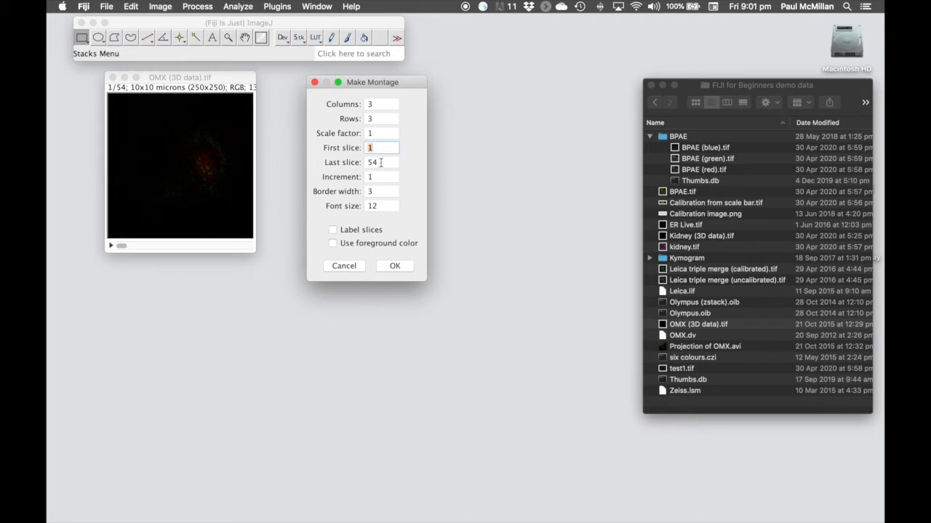
pyautogui.click(381, 162)
pyautogui.click(379, 178)
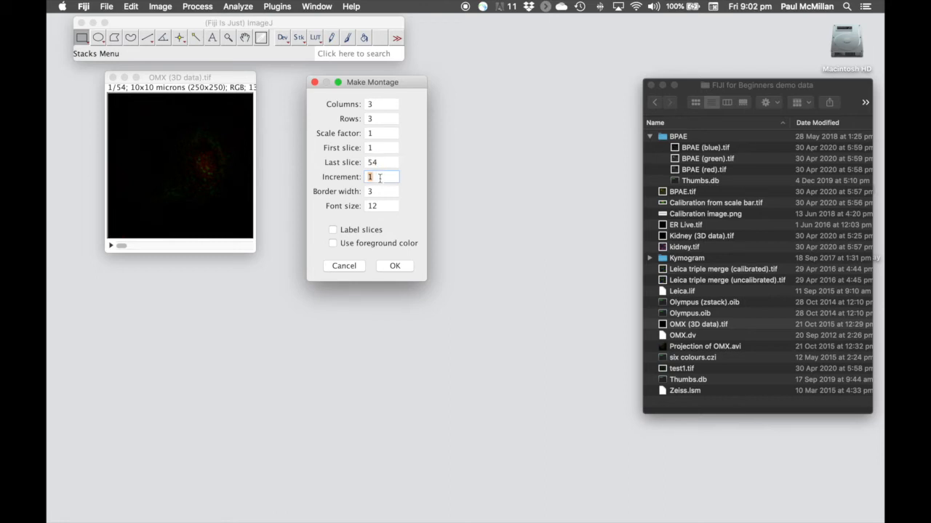
pyautogui.write('5')
pyautogui.click(394, 266)
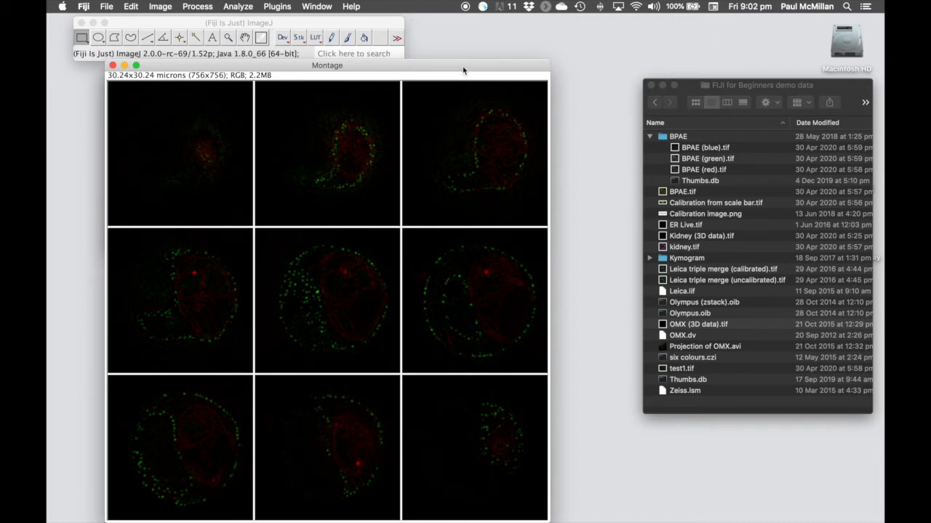
pyautogui.press('-')
pyautogui.moveTo(416, 67); pyautogui.dragTo(564, 79)
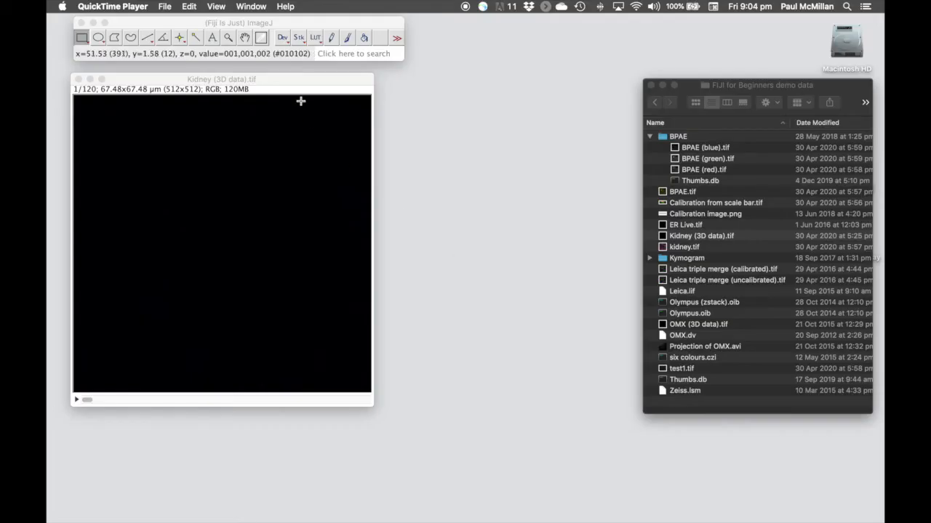
# Scroll through the Kidney (3D data).tif stack to slice 68, then play it as an animation and stop the playback
pyautogui.click(291, 86)
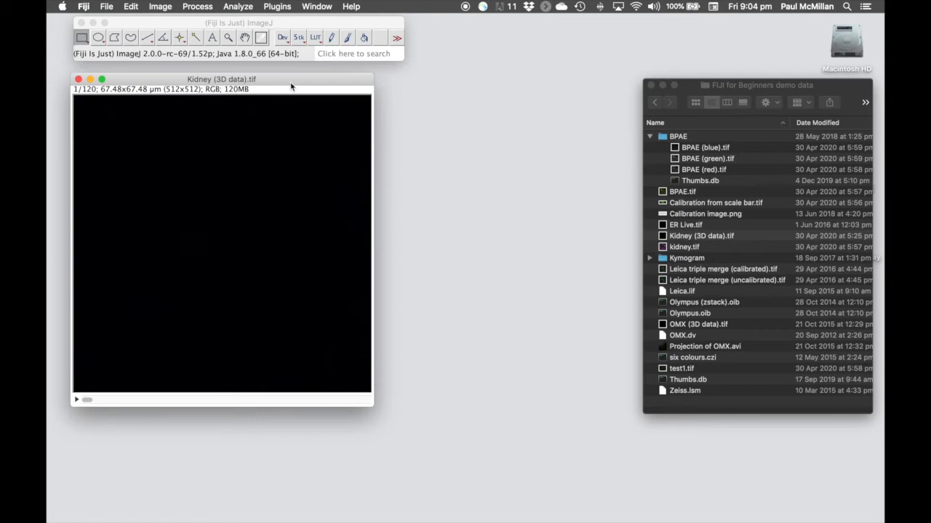
pyautogui.moveTo(96, 404); pyautogui.dragTo(245, 410)
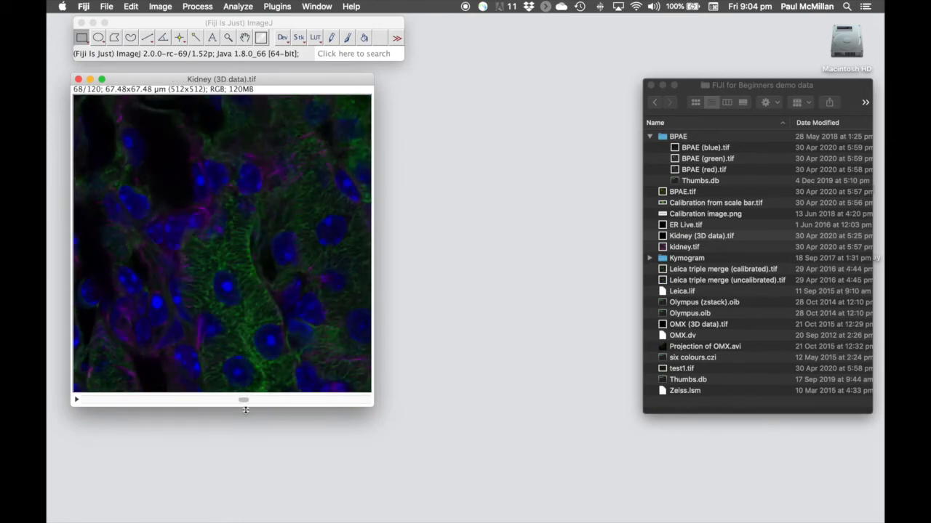
pyautogui.click(77, 402)
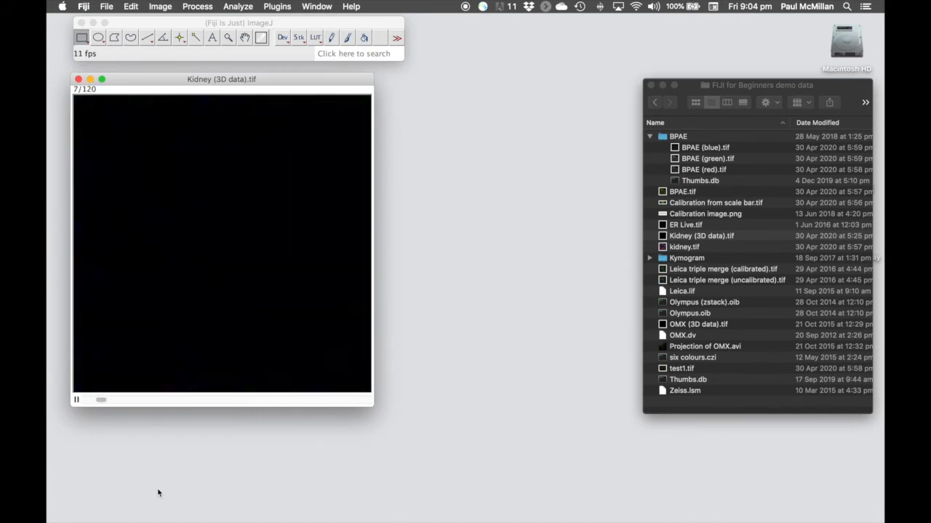
pyautogui.click(76, 400)
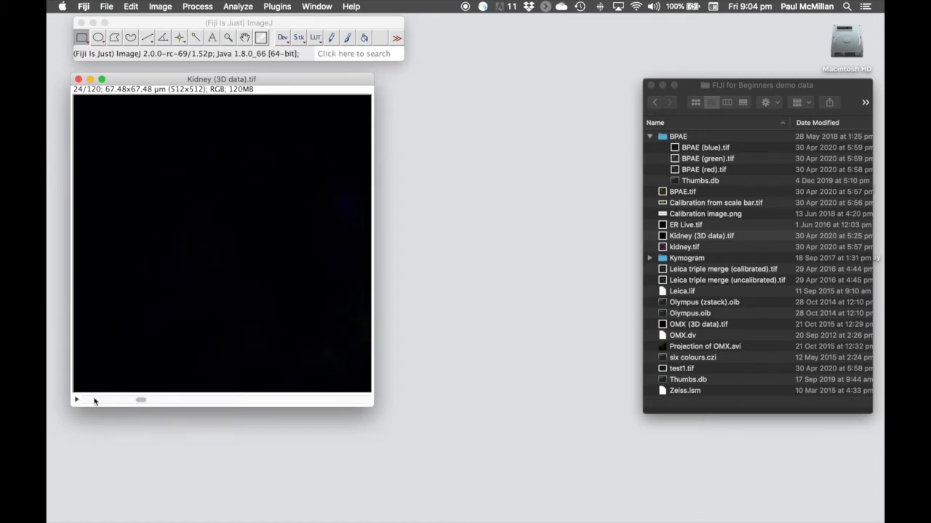
# Limit the kidney stack's animation to frames 27 through 110, play it at 10 fps and stop it
pyautogui.doubleClick(77, 400)
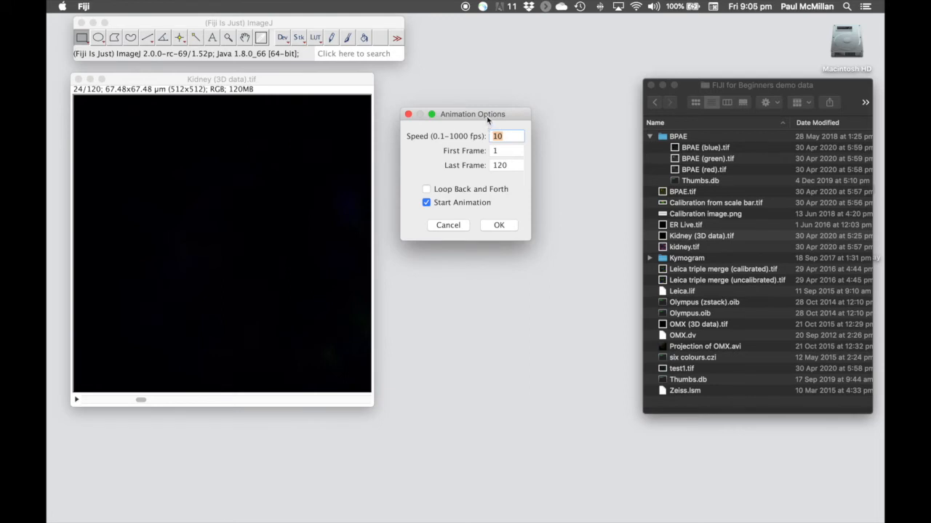
pyautogui.moveTo(487, 115); pyautogui.dragTo(477, 109)
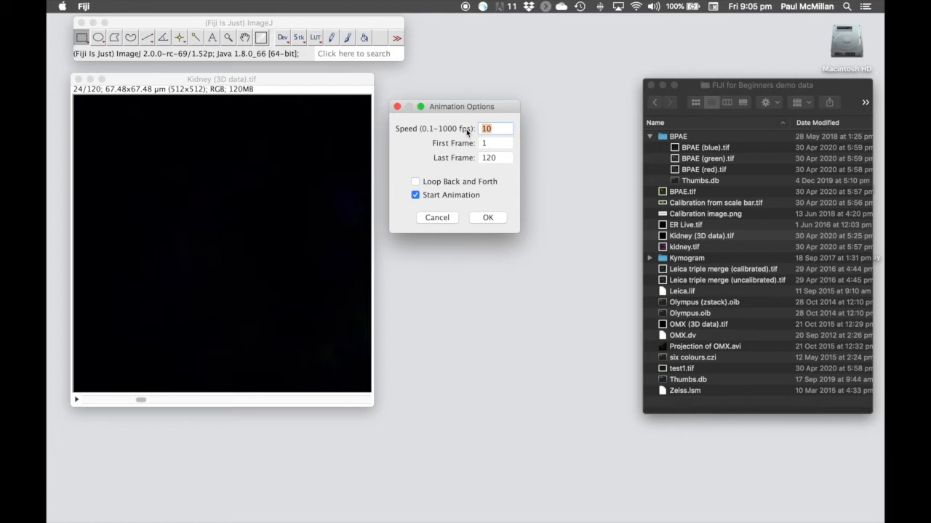
pyautogui.click(490, 143)
pyautogui.write('27')
pyautogui.press('Tab')
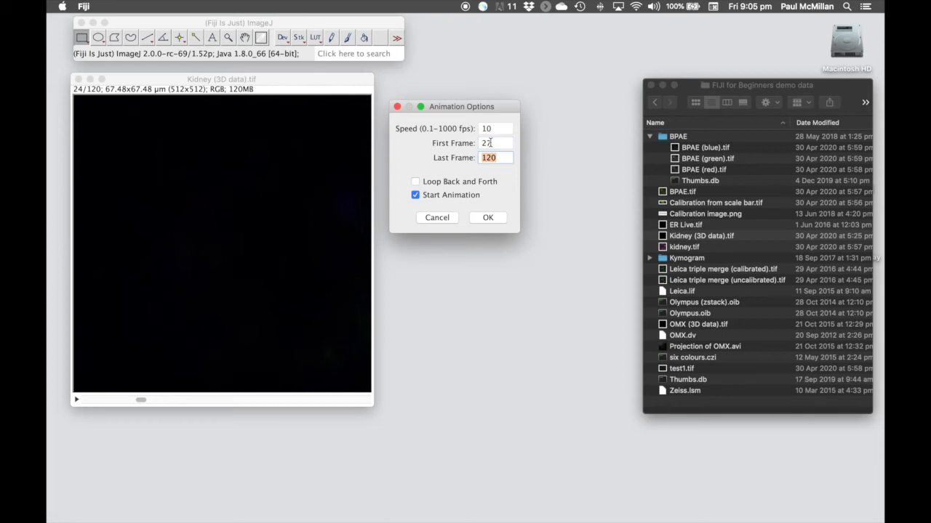
pyautogui.write('110')
pyautogui.click(488, 217)
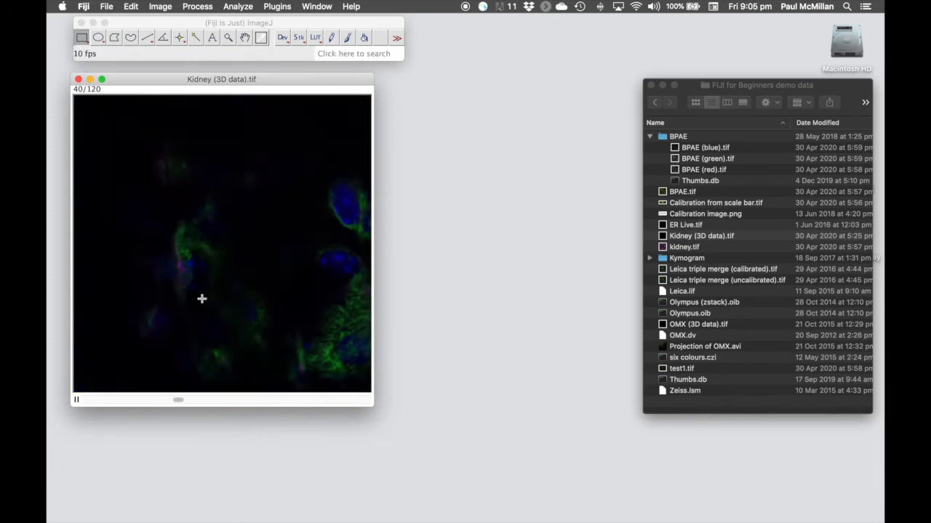
pyautogui.click(76, 400)
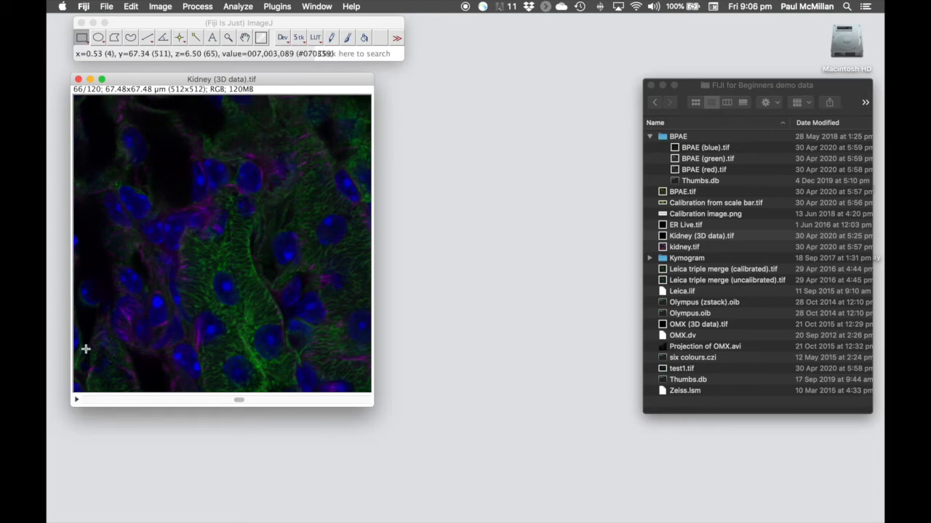
# Save the kidney stack as an AVI with compression set to None and a frame rate of 10 fps
pyautogui.click(109, 7)
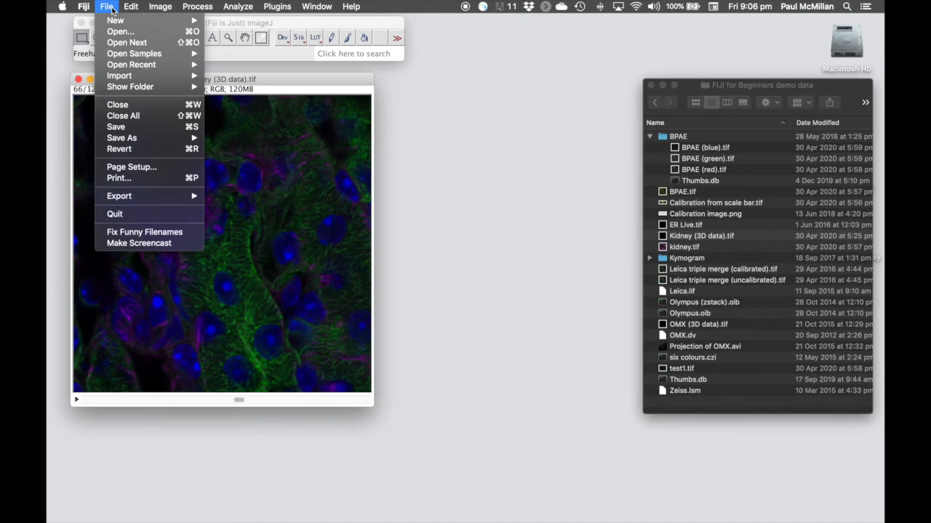
pyautogui.moveTo(129, 142)
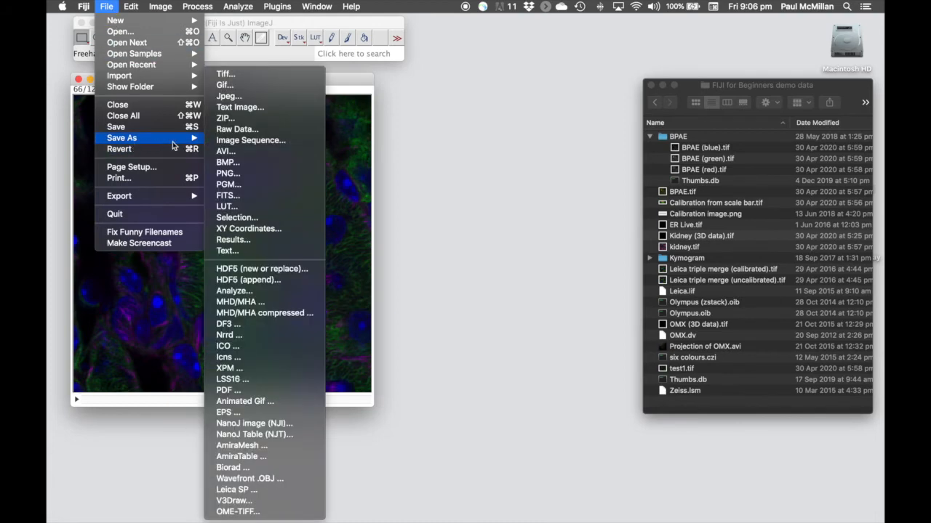
pyautogui.click(254, 152)
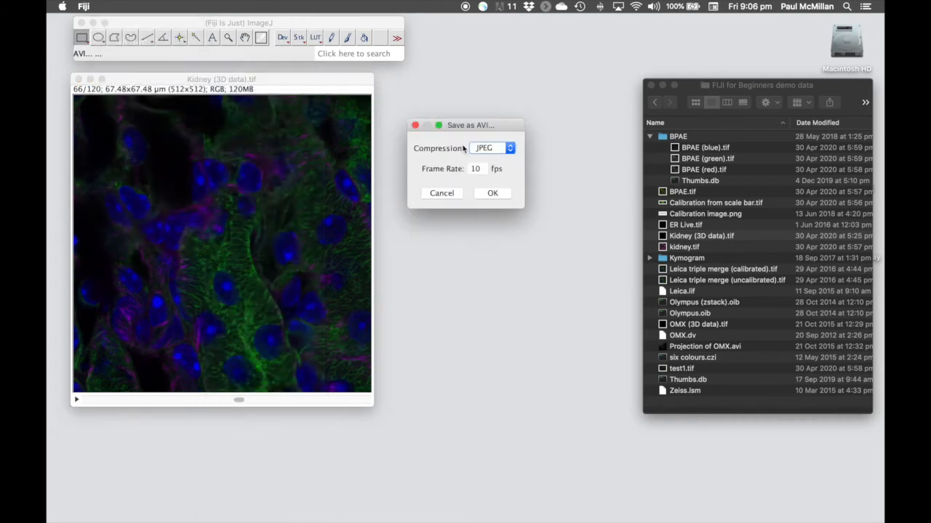
pyautogui.moveTo(500, 129); pyautogui.dragTo(476, 85)
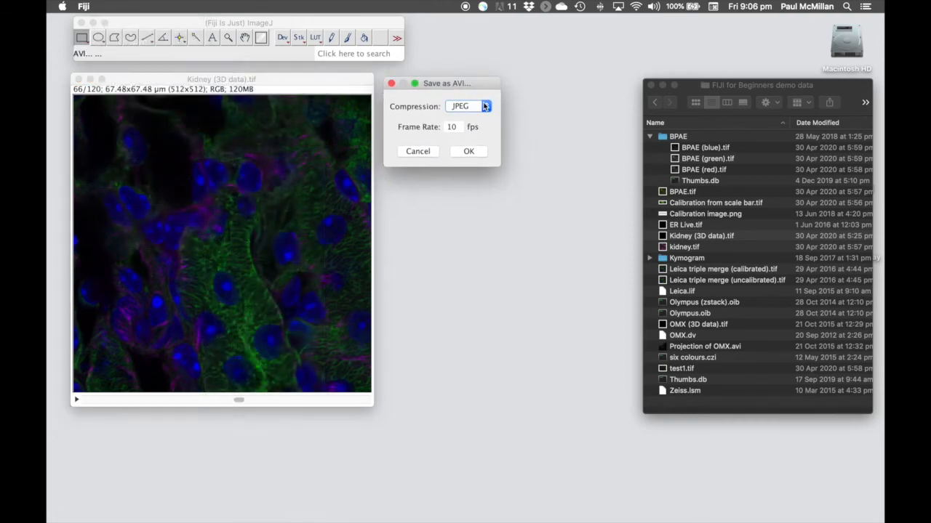
pyautogui.click(485, 108)
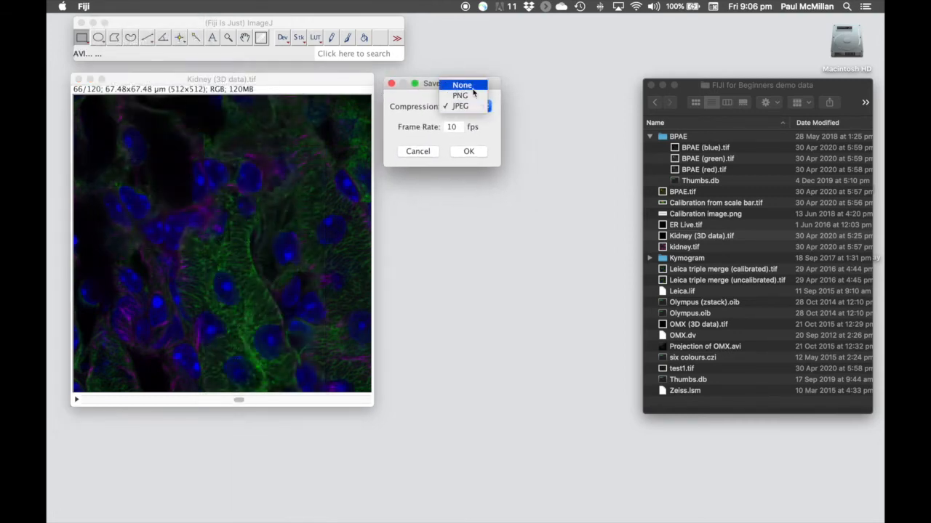
pyautogui.click(473, 88)
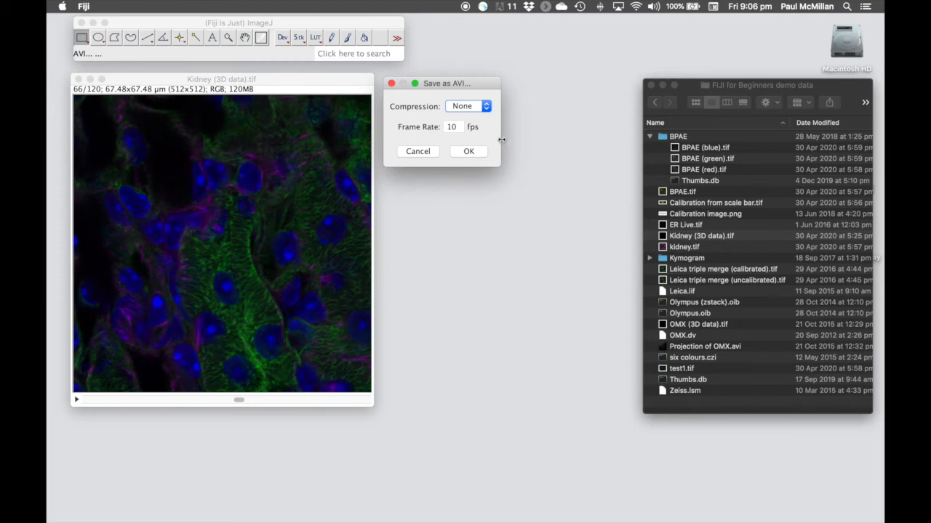
pyautogui.doubleClick(456, 127)
pyautogui.click(473, 152)
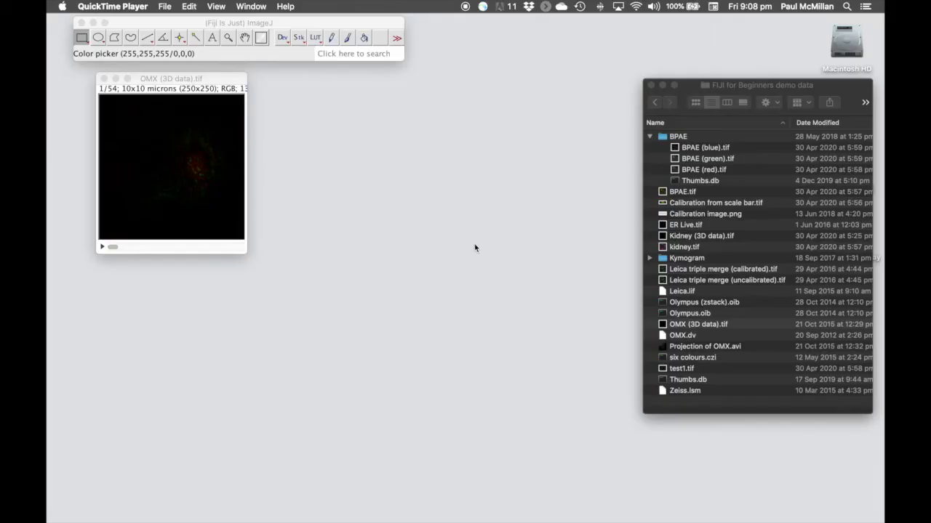
# Play the OMX (3D data).tif stack as an animation and stop the playback
pyautogui.click(219, 84)
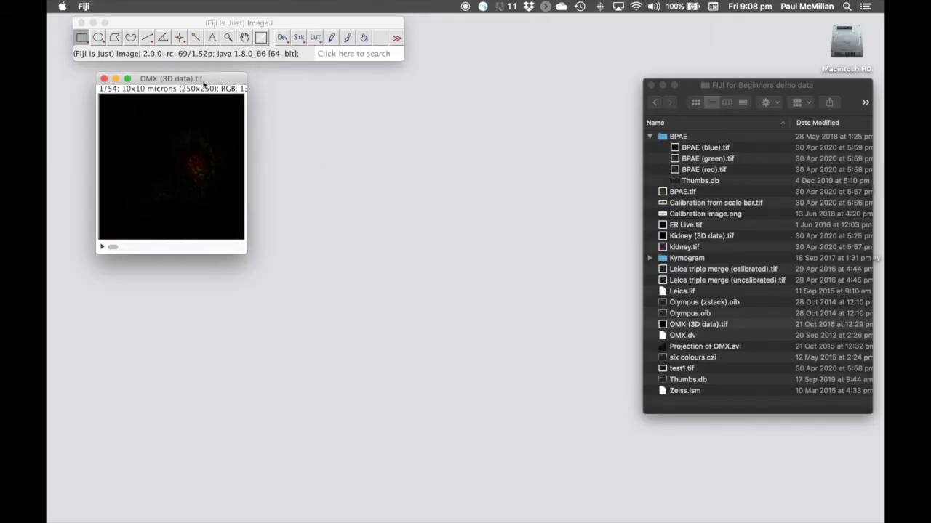
pyautogui.click(102, 248)
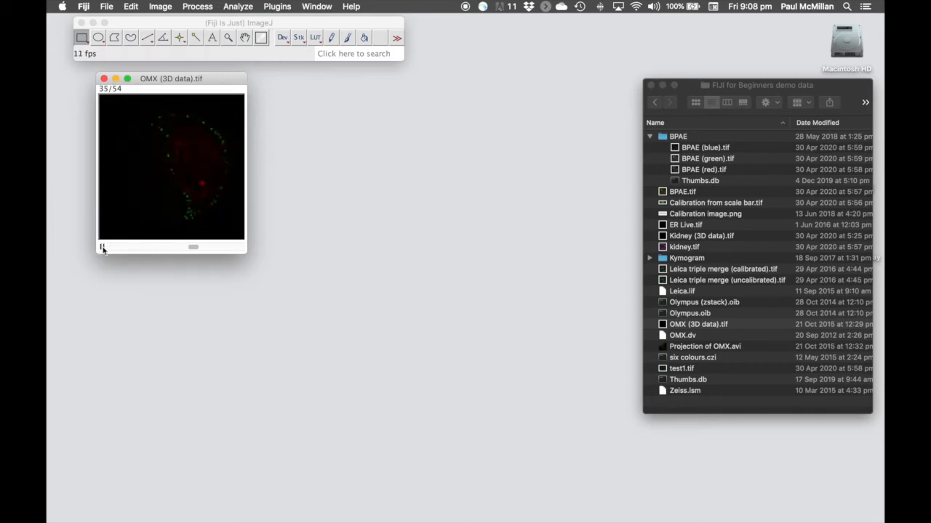
pyautogui.click(102, 247)
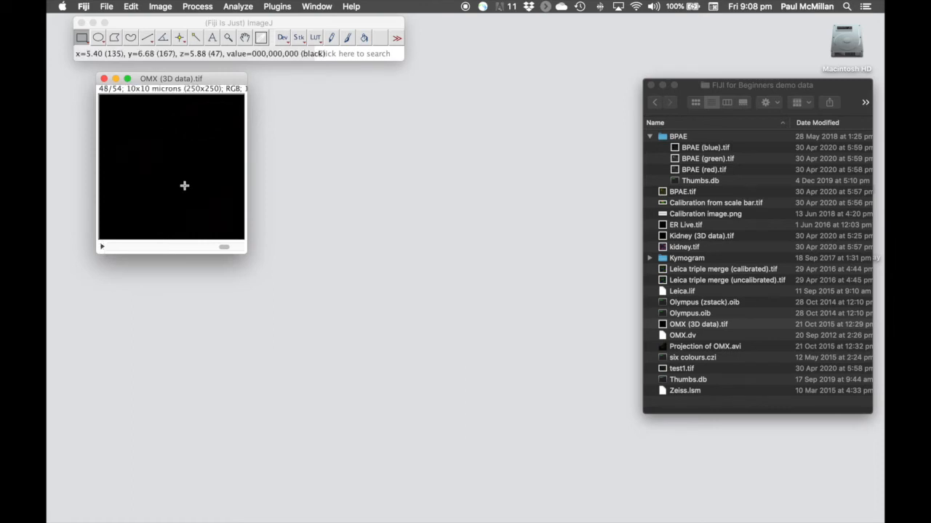
# Create a Brightest Point 3D projection of the OMX stack around the Y-axis with 0.12 micron spacing, 360 degrees total rotation and a 10 degree increment, without interpolation
pyautogui.click(301, 41)
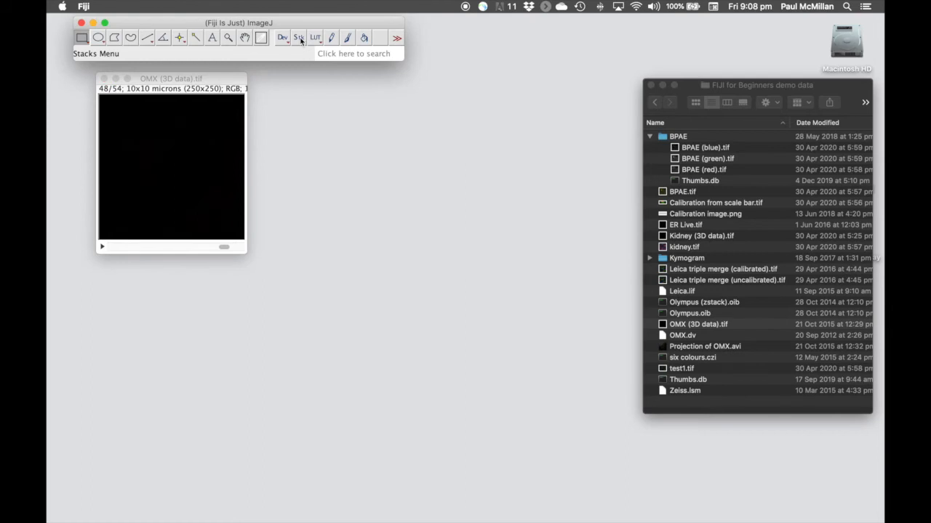
pyautogui.click(300, 41)
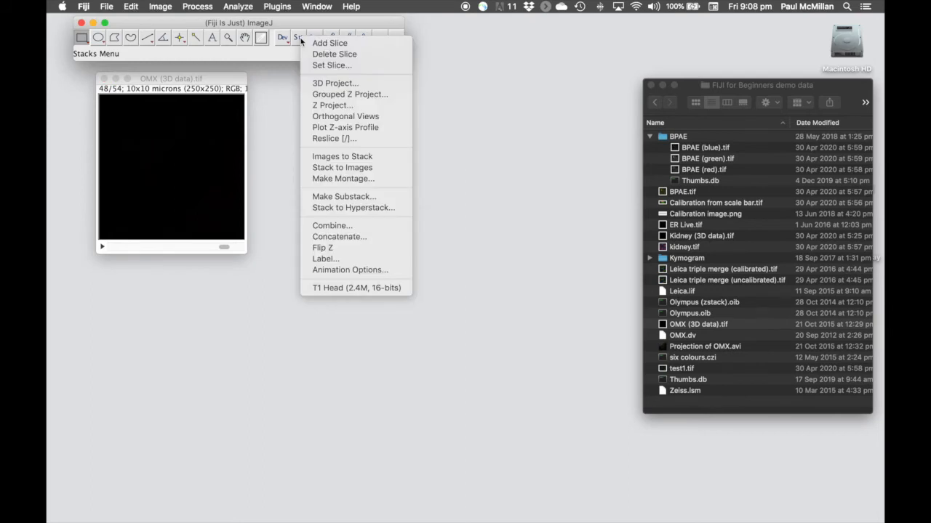
pyautogui.click(349, 84)
pyautogui.moveTo(433, 88); pyautogui.dragTo(361, 79)
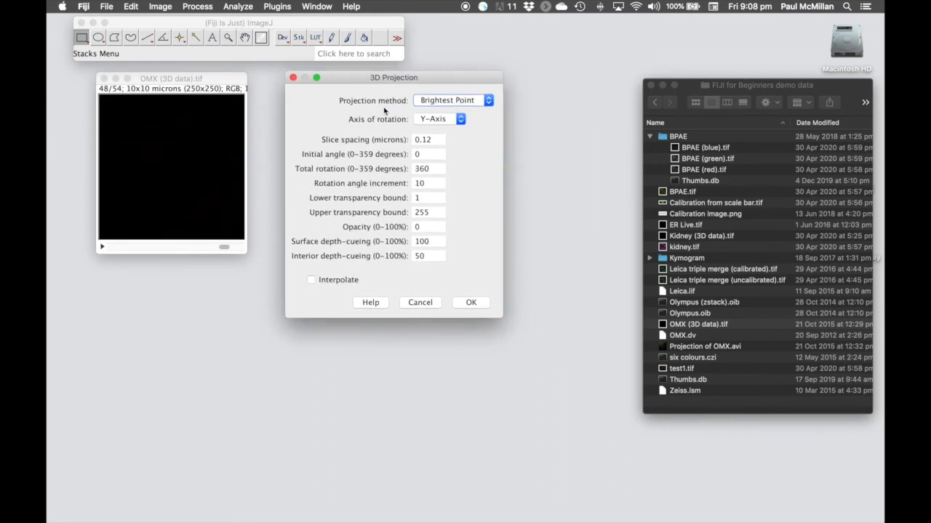
pyautogui.click(437, 120)
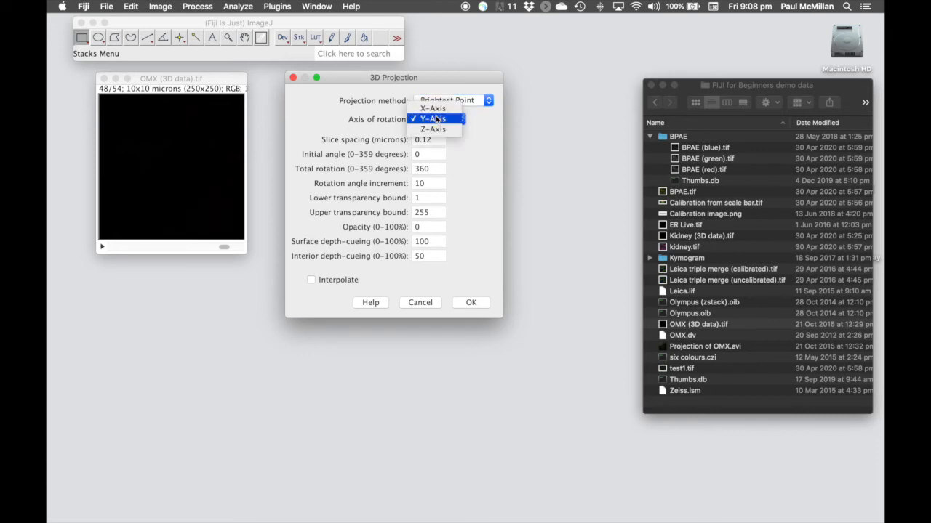
pyautogui.click(477, 136)
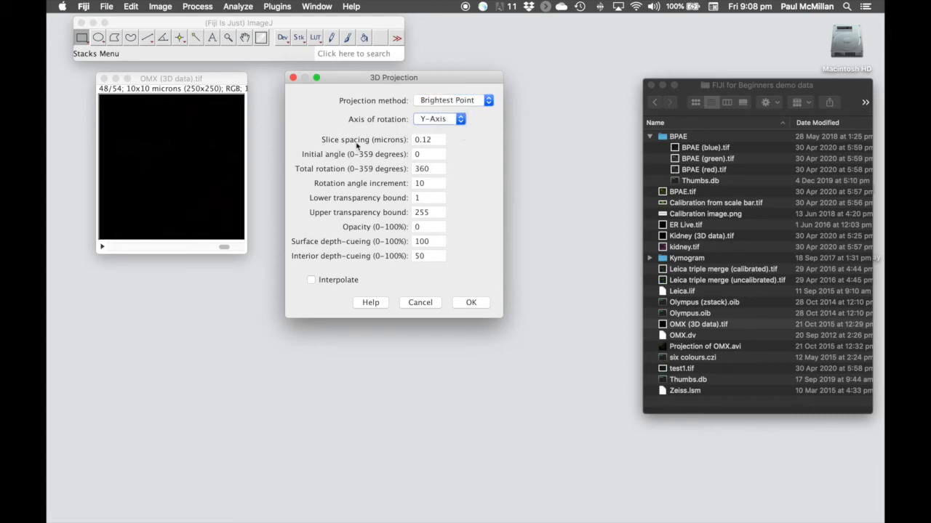
pyautogui.click(436, 140)
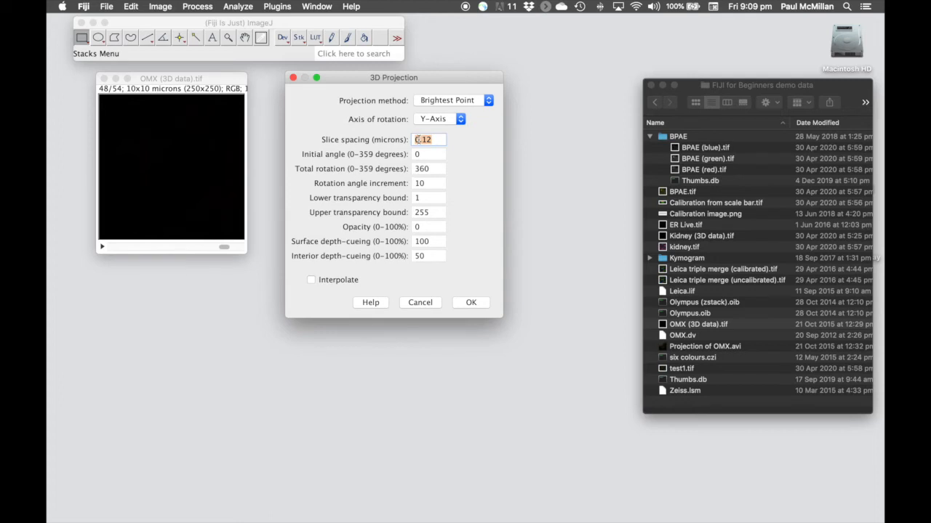
pyautogui.click(427, 154)
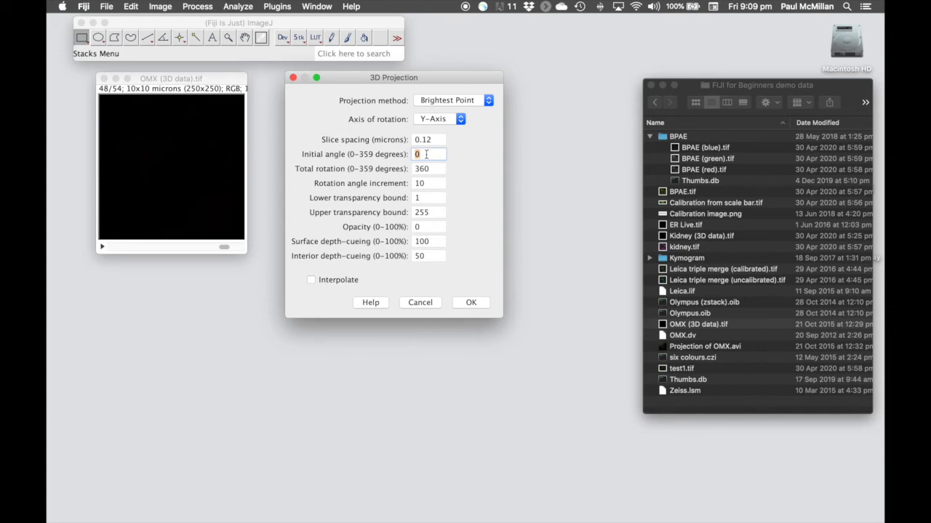
pyautogui.click(430, 183)
pyautogui.click(471, 302)
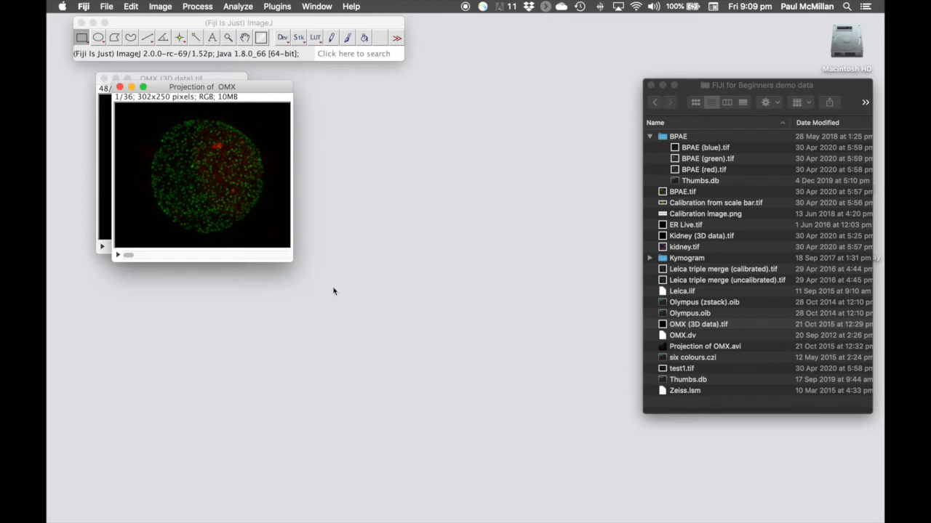
# Enlarge the OMX projection to 200%, play and stop its rotation, and close the projection window
pyautogui.press('+')
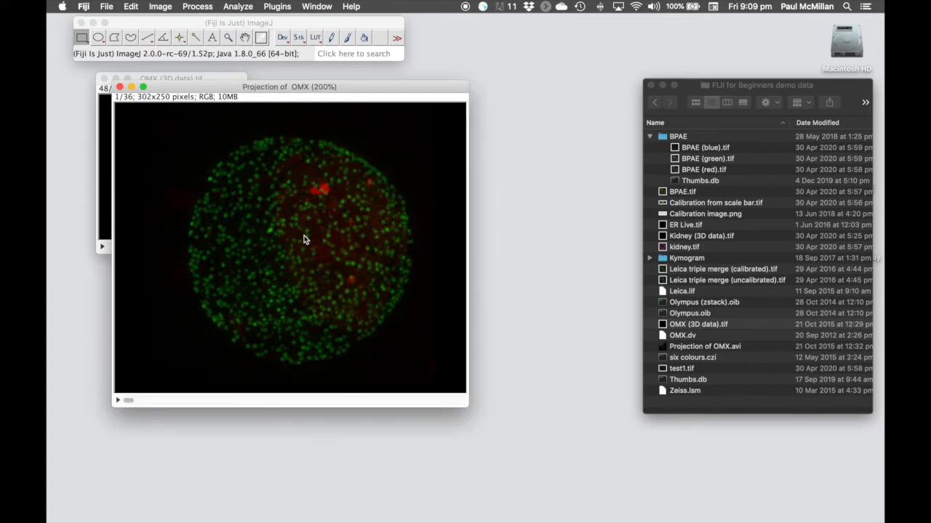
pyautogui.click(118, 402)
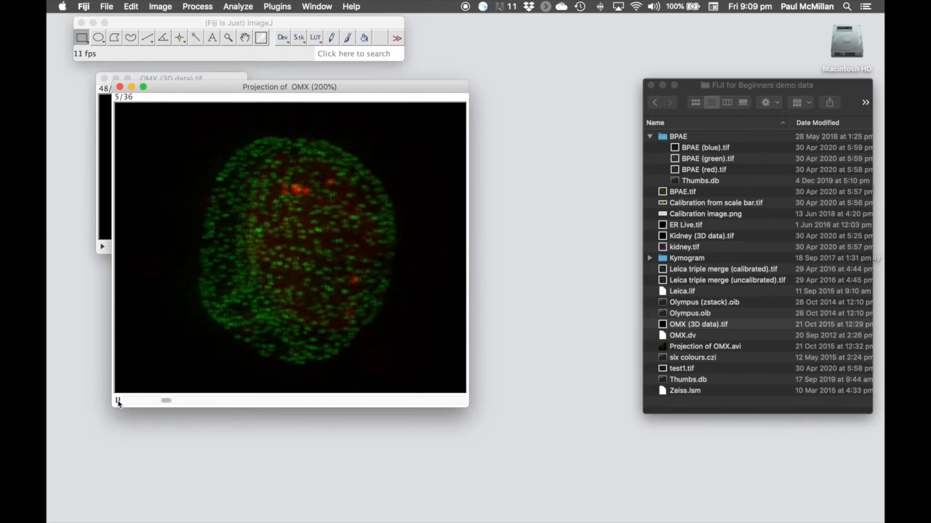
pyautogui.click(117, 401)
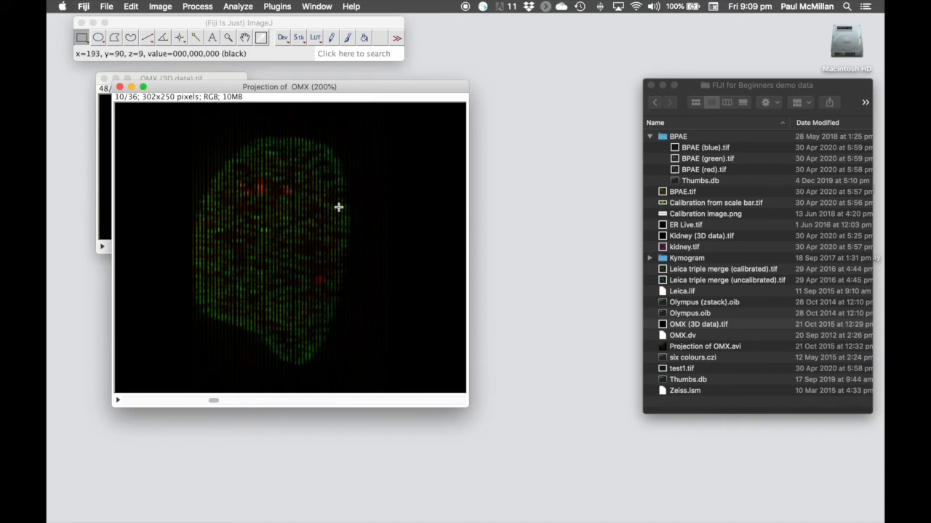
pyautogui.click(119, 87)
# Create a Y-axis 3D projection of the OMX stack with Interpolate enabled, 360 degrees total rotation and a 10 degree increment
pyautogui.click(207, 83)
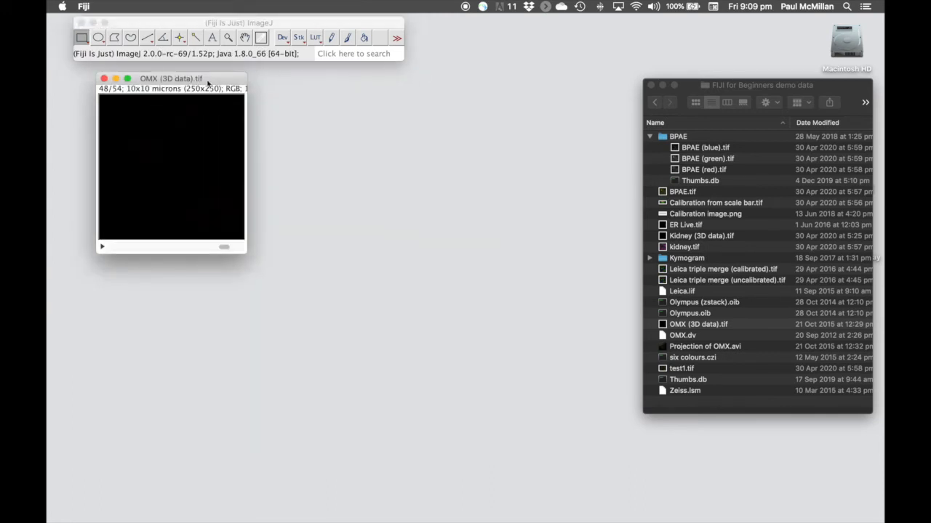
pyautogui.click(302, 42)
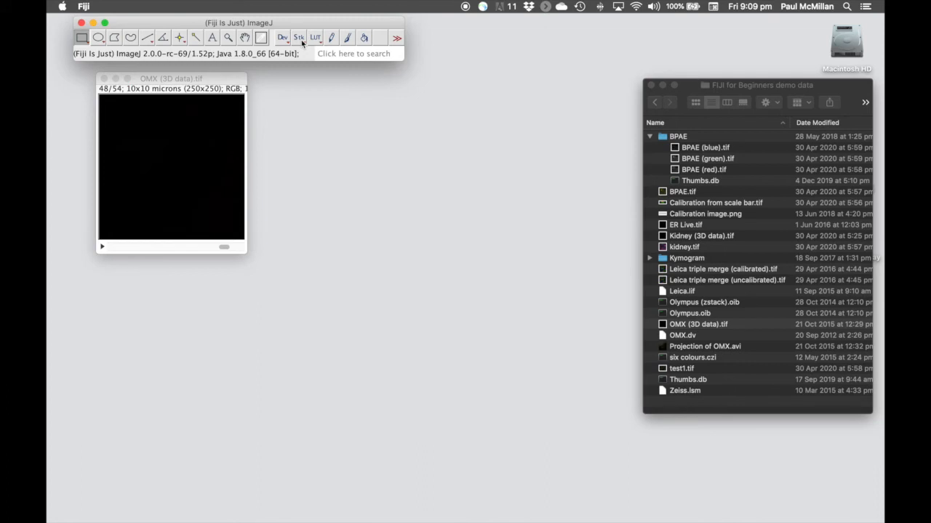
pyautogui.click(303, 42)
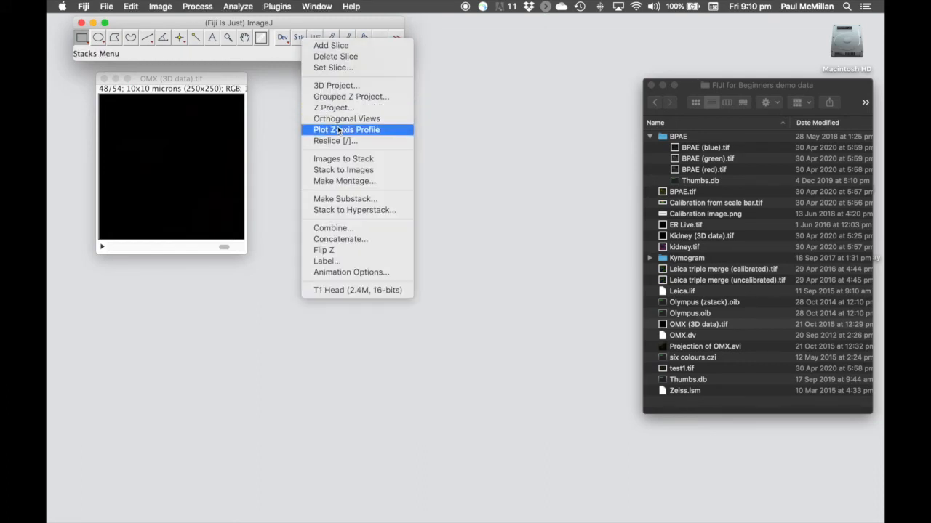
pyautogui.click(344, 88)
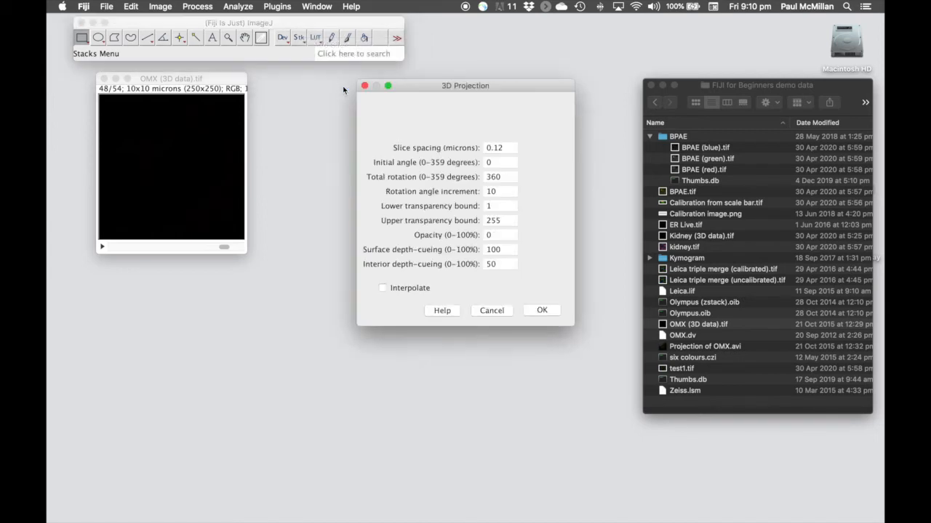
pyautogui.click(383, 288)
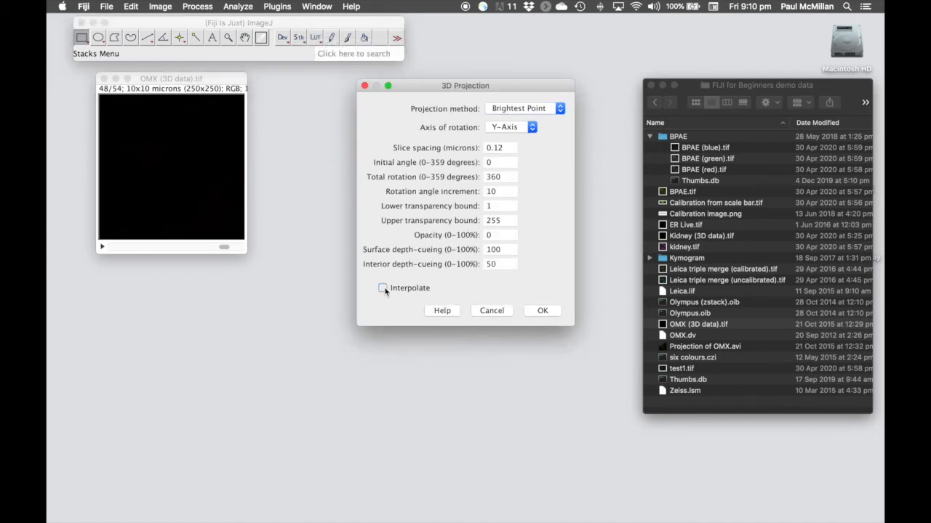
pyautogui.click(542, 311)
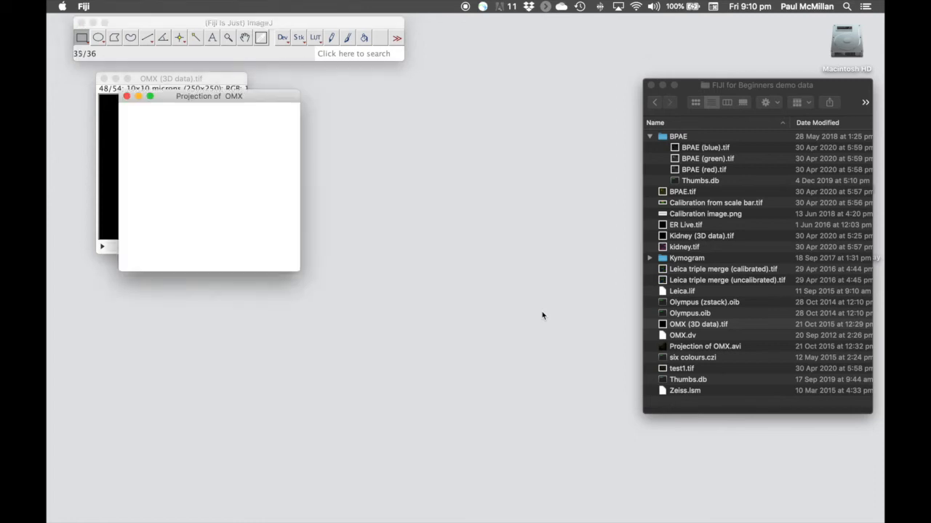
# Move the interpolated OMX projection over the original stack, enlarge it to 200% and start its rotation animation
pyautogui.moveTo(240, 100); pyautogui.dragTo(220, 84)
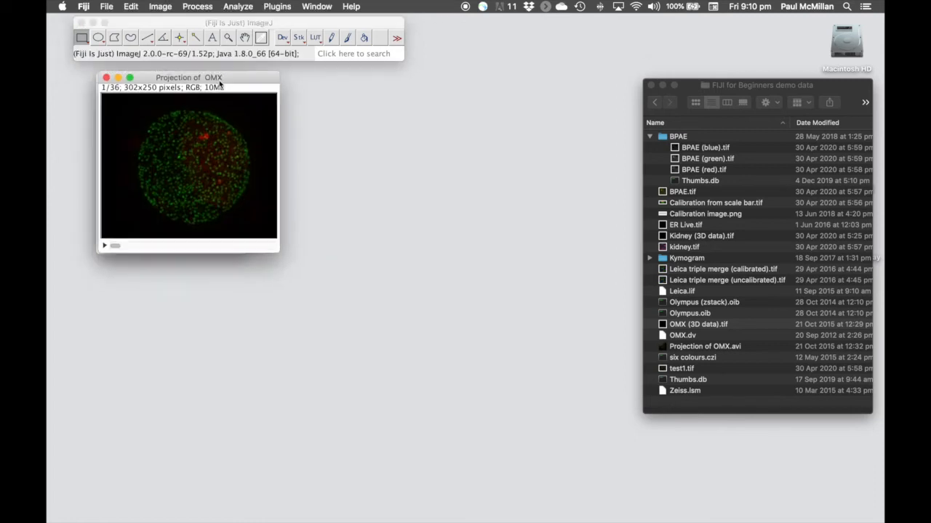
pyautogui.press('+')
pyautogui.press('+')
pyautogui.press('+')
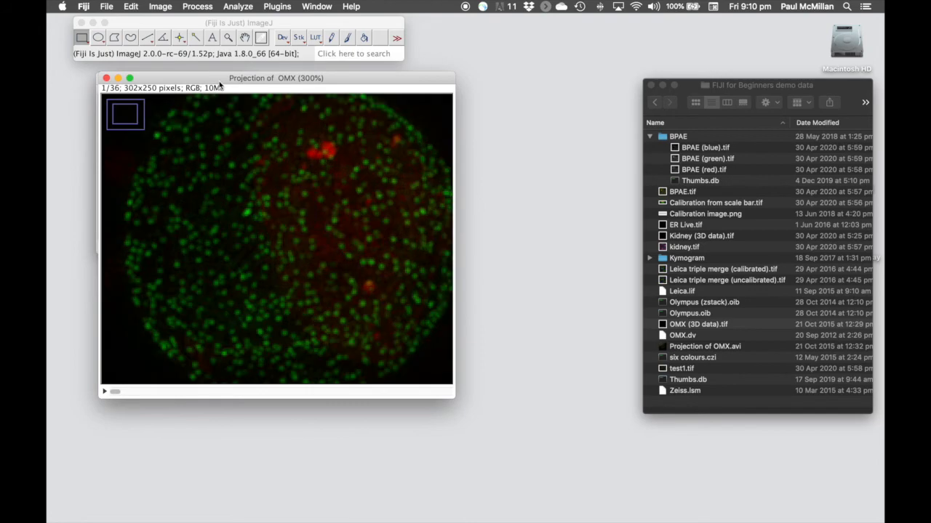
pyautogui.press('-')
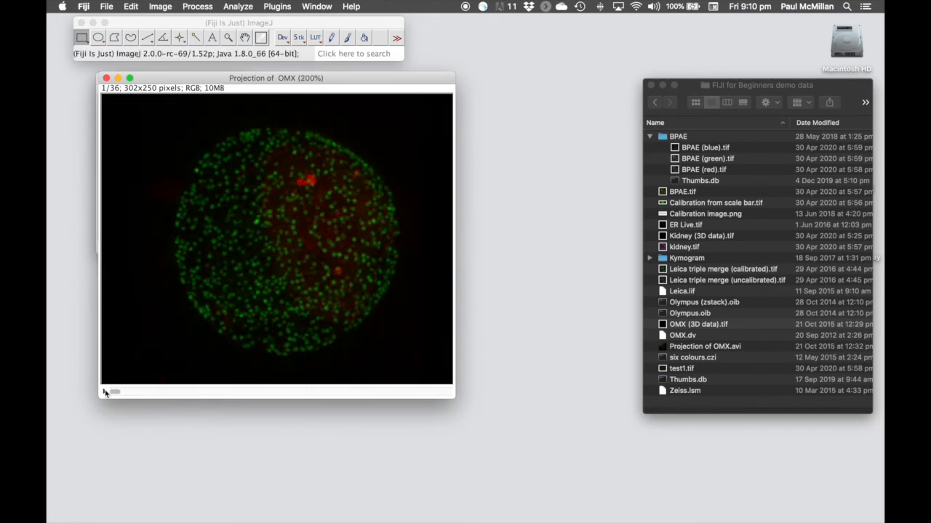
pyautogui.click(104, 393)
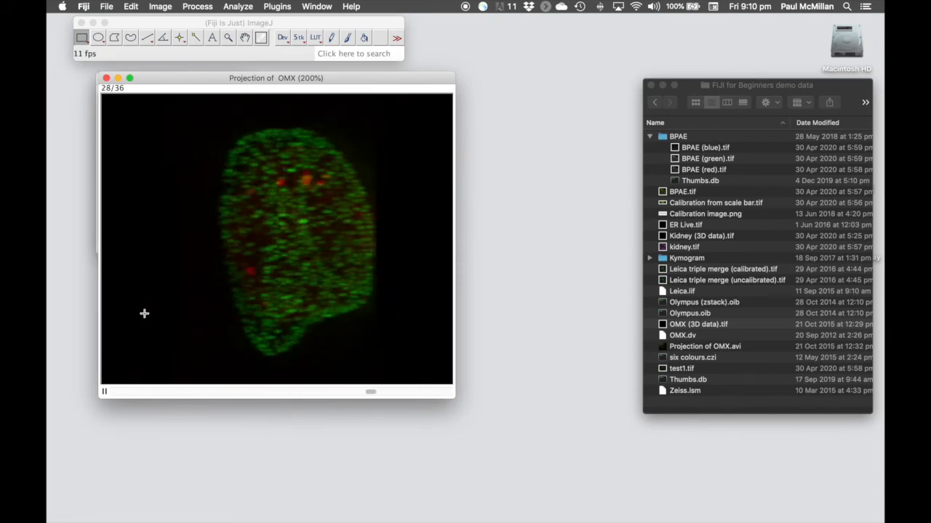
# Set the OMX projection's animation speed to 7 fps, watch the rotation and stop the playback
pyautogui.rightClick(104, 392)
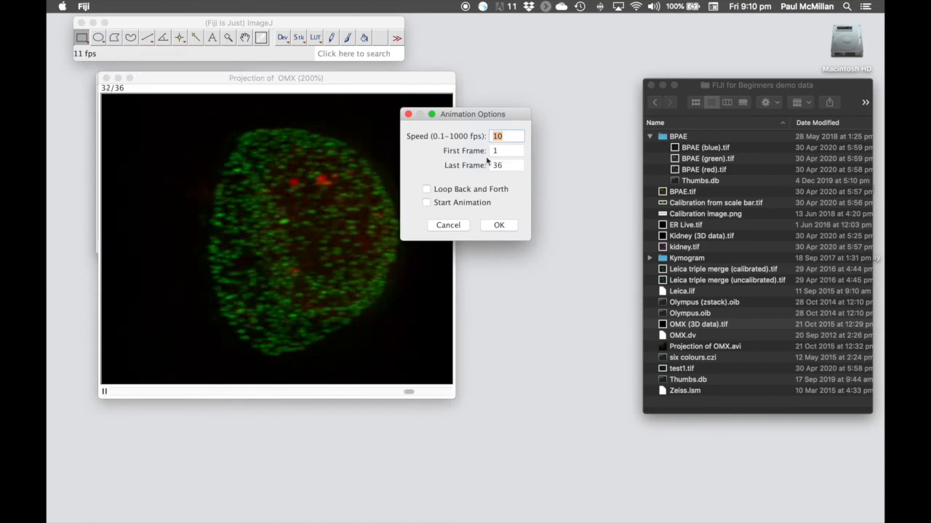
pyautogui.write('7')
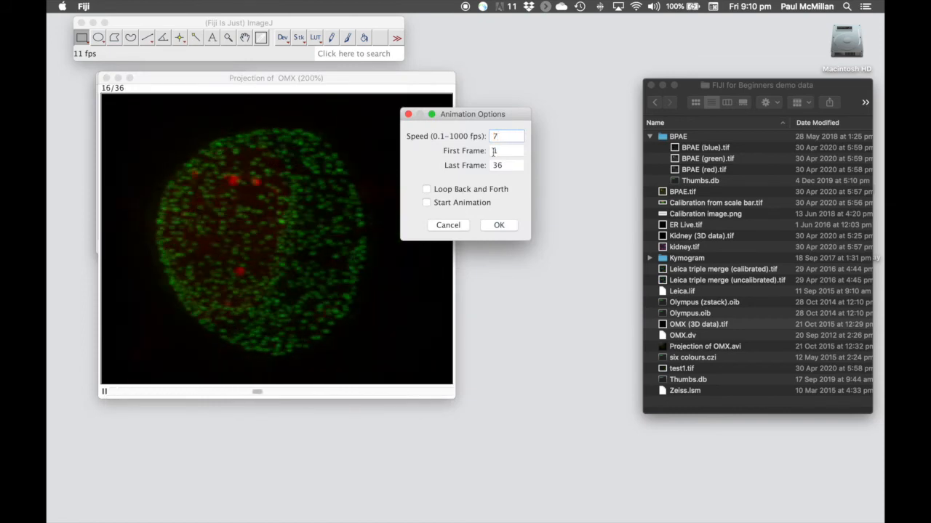
pyautogui.click(501, 227)
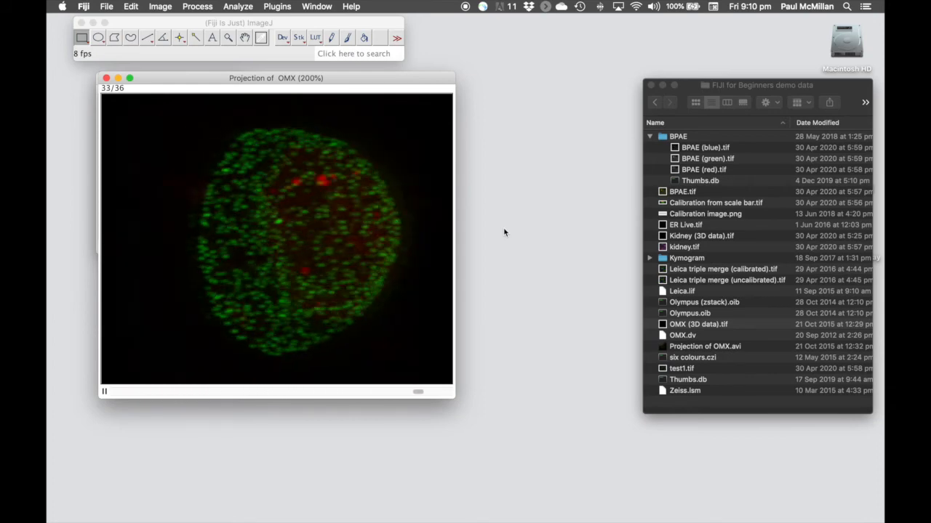
pyautogui.click(104, 393)
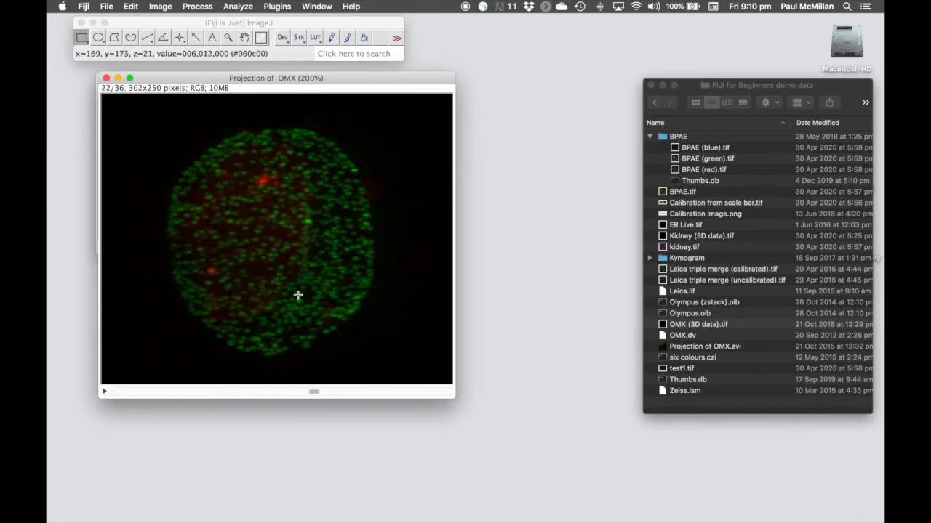
# Export the OMX projection as an AVI with no compression at a frame rate of 7 fps
pyautogui.click(109, 9)
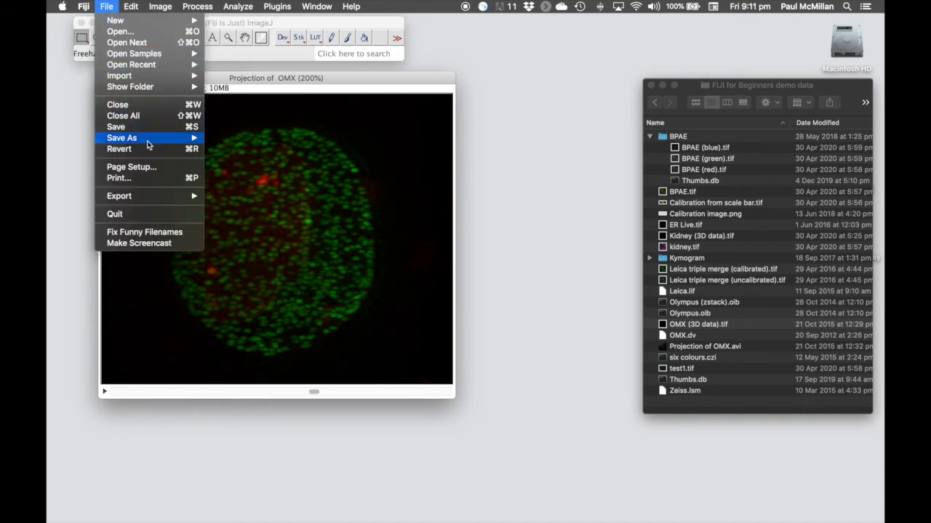
pyautogui.moveTo(145, 138)
pyautogui.click(225, 152)
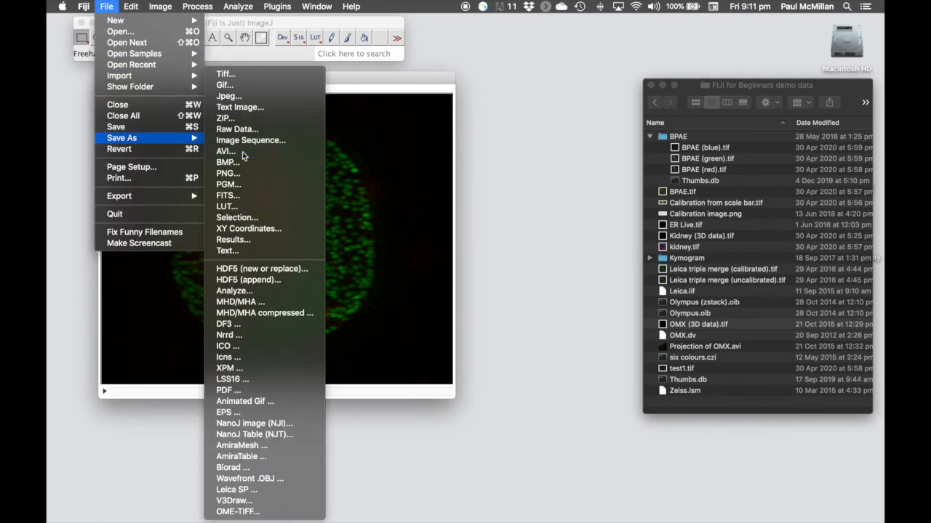
pyautogui.click(500, 149)
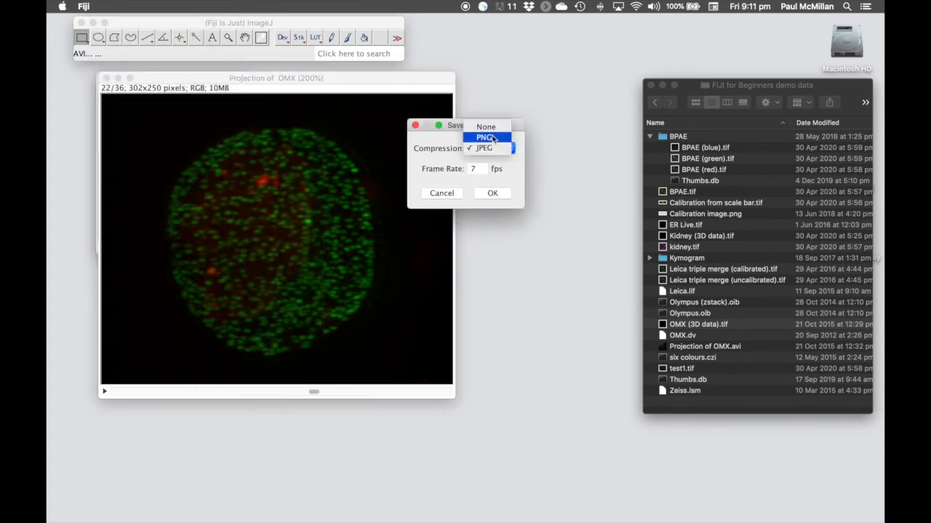
pyautogui.click(492, 132)
pyautogui.click(478, 169)
pyautogui.click(499, 195)
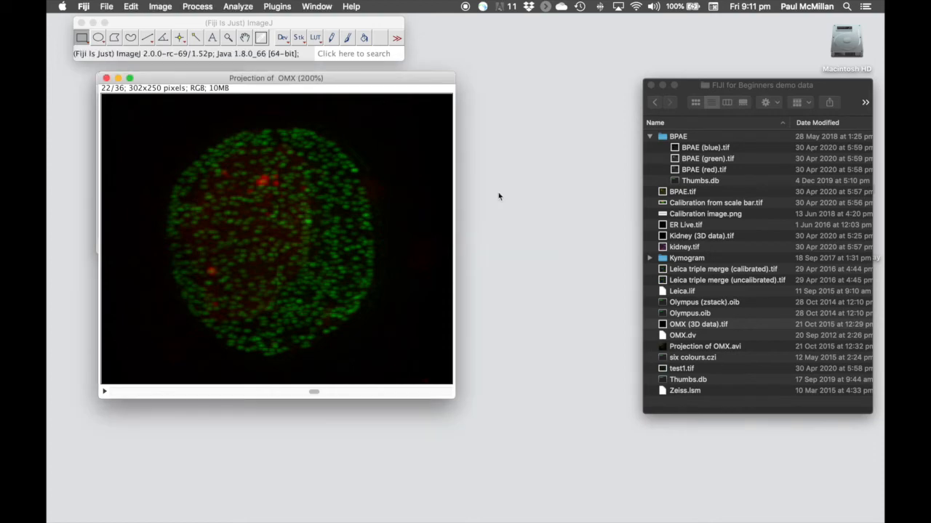
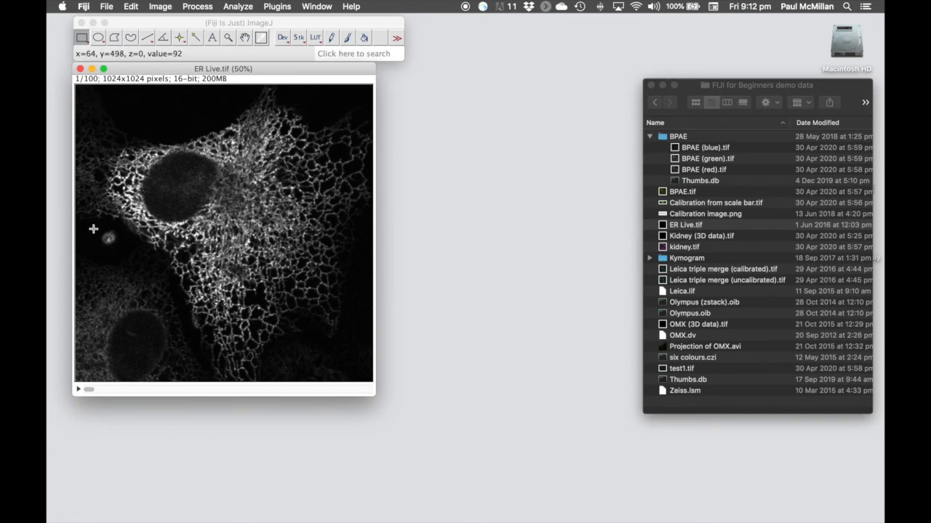
# Play the ER Live time series, set its animation speed to 10 fps, and stop the playback after watching it
pyautogui.click(79, 391)
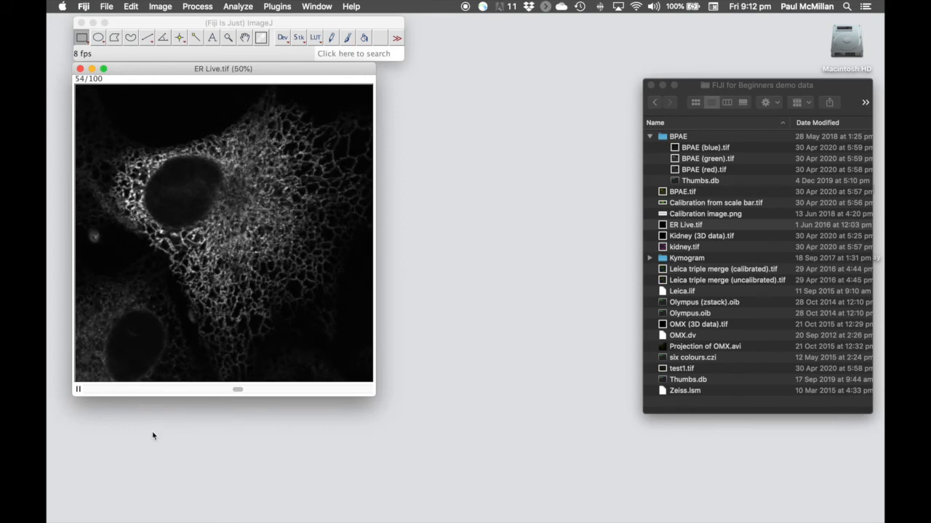
pyautogui.click(79, 389)
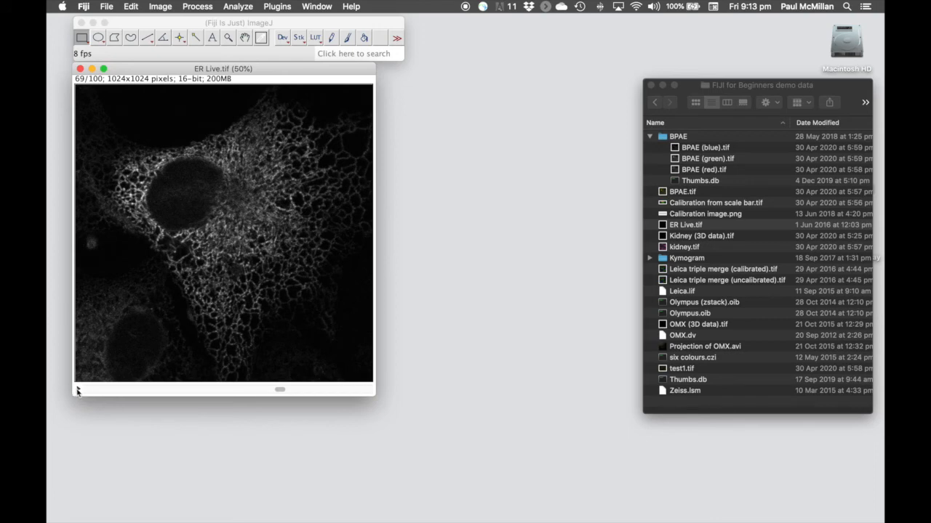
pyautogui.rightClick(79, 391)
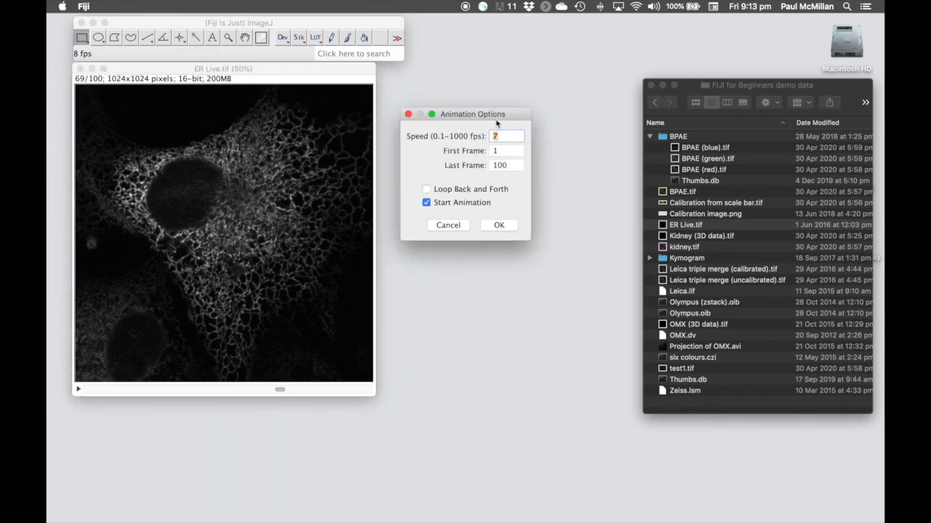
pyautogui.moveTo(501, 119); pyautogui.dragTo(489, 121)
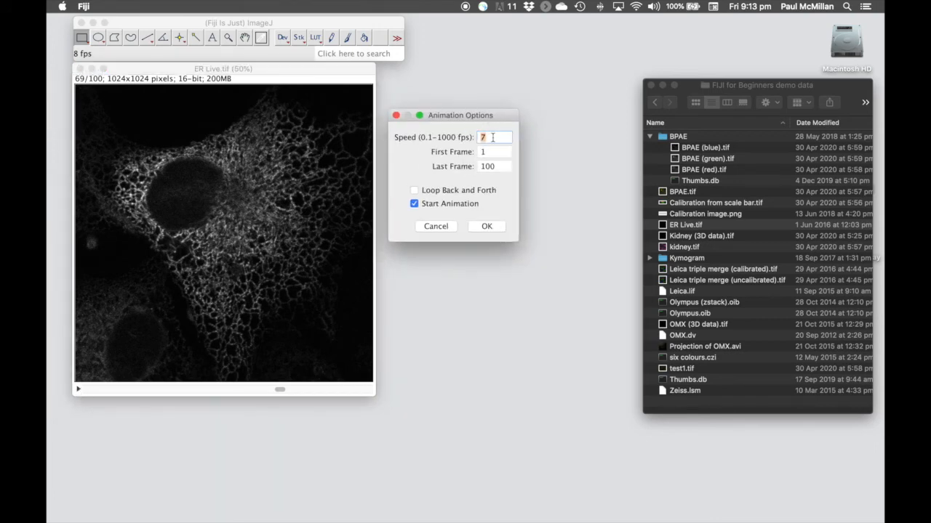
pyautogui.write('10')
pyautogui.click(498, 227)
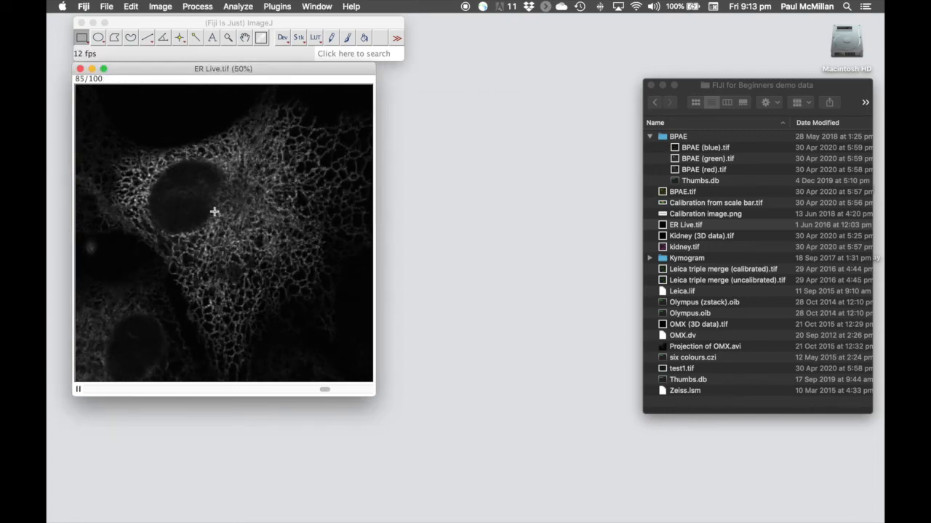
pyautogui.click(79, 390)
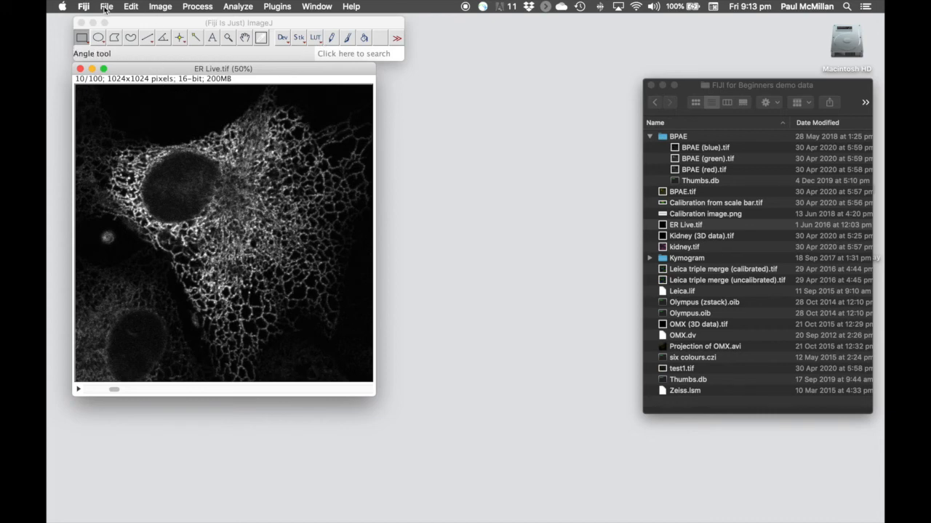
# Export the ER Live stack as an AVI with no compression at 10 fps
pyautogui.click(106, 6)
pyautogui.moveTo(139, 139)
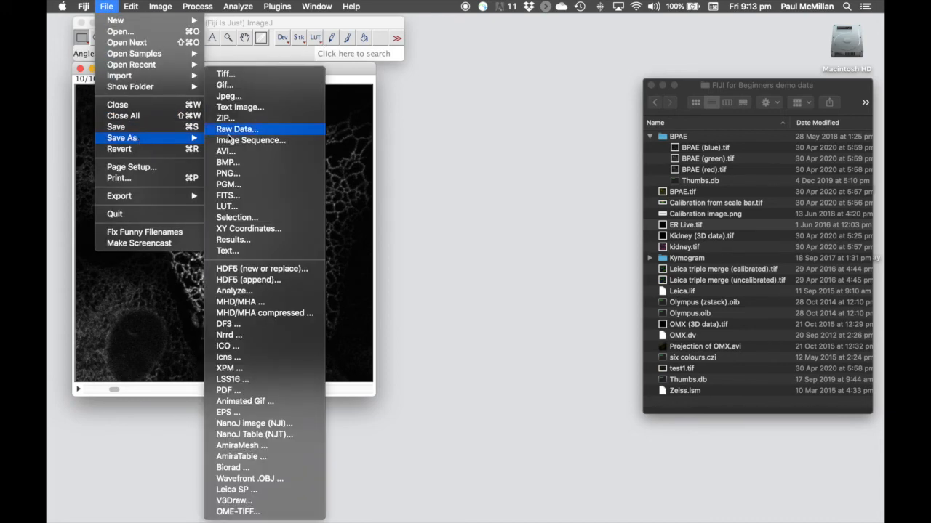
pyautogui.click(247, 151)
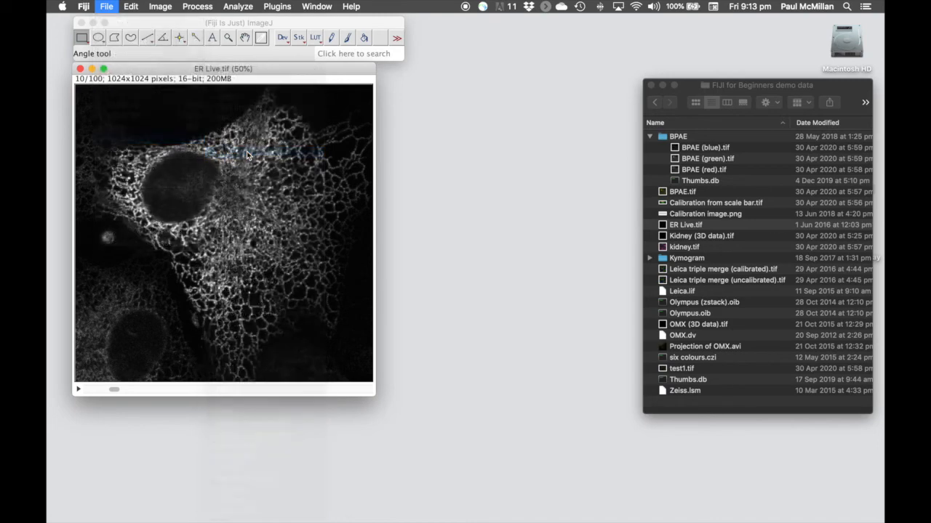
pyautogui.click(493, 150)
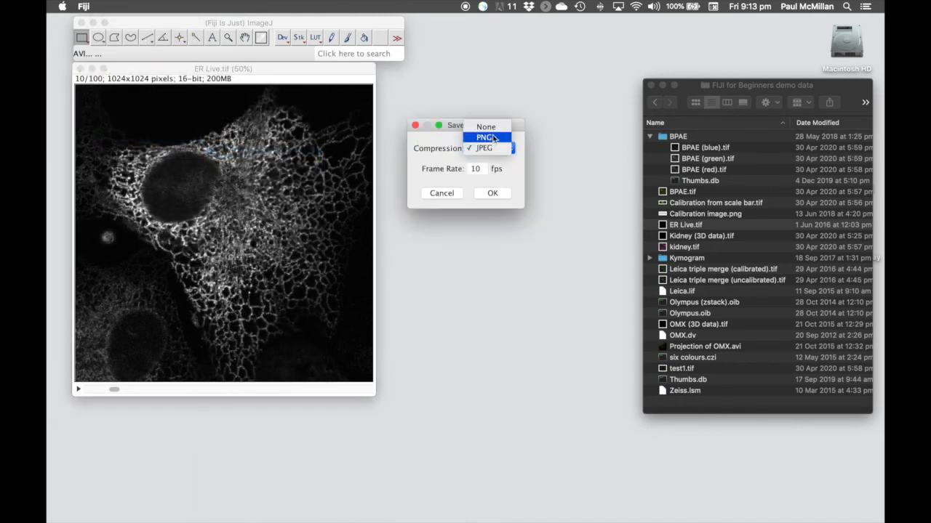
pyautogui.click(494, 129)
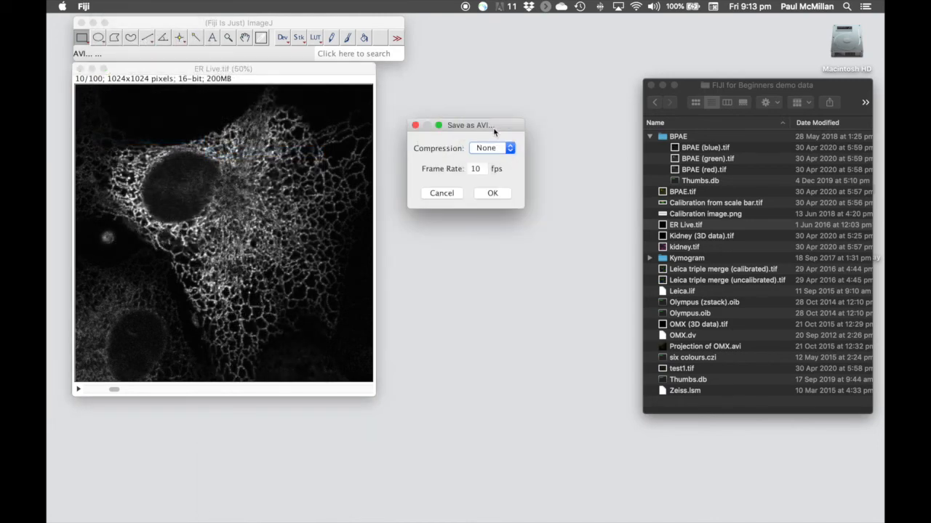
pyautogui.click(493, 193)
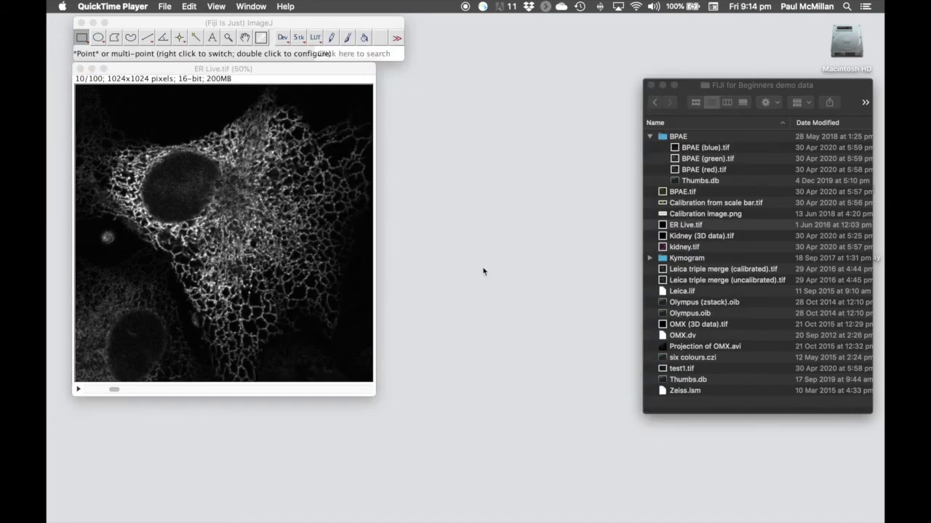
# Return to the ER Live window and replay its time series
pyautogui.click(270, 78)
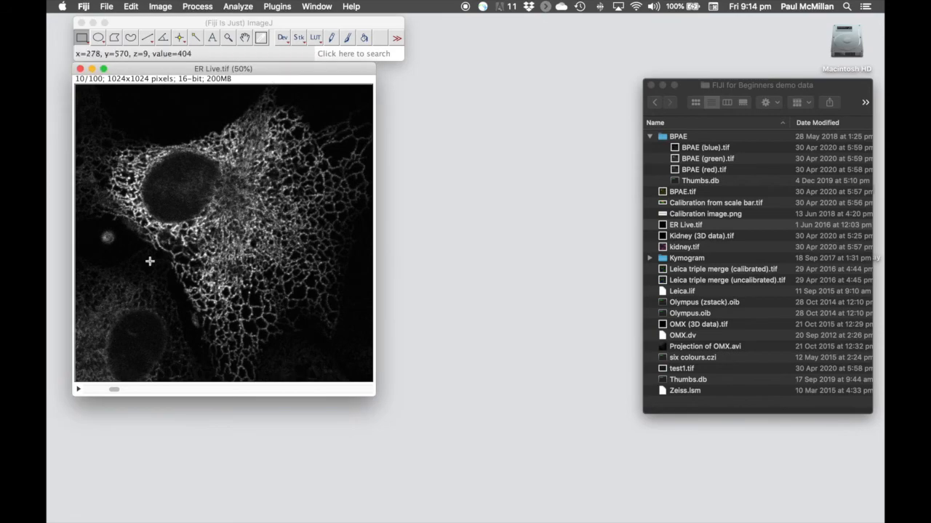
pyautogui.click(79, 390)
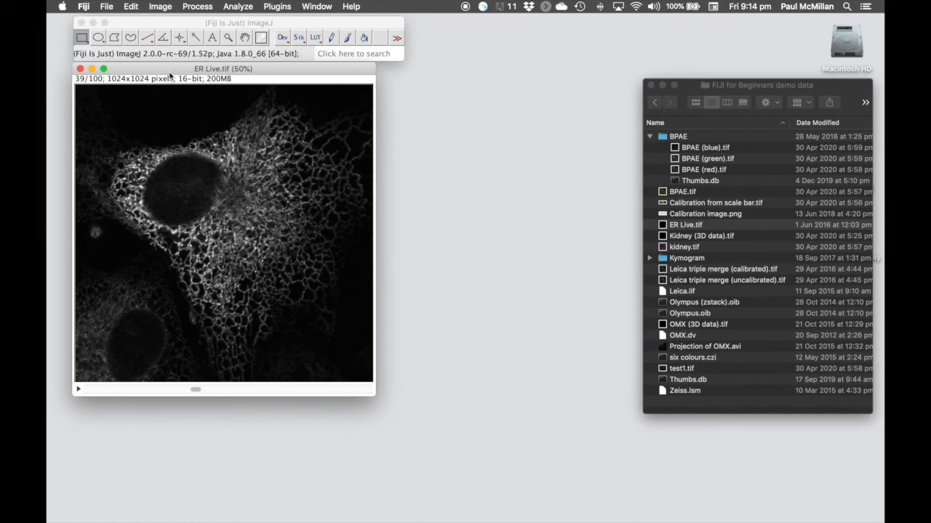
# Start labelling the ER Live stack, trying the 00:00 format and setting the label interval to 4
pyautogui.click(161, 7)
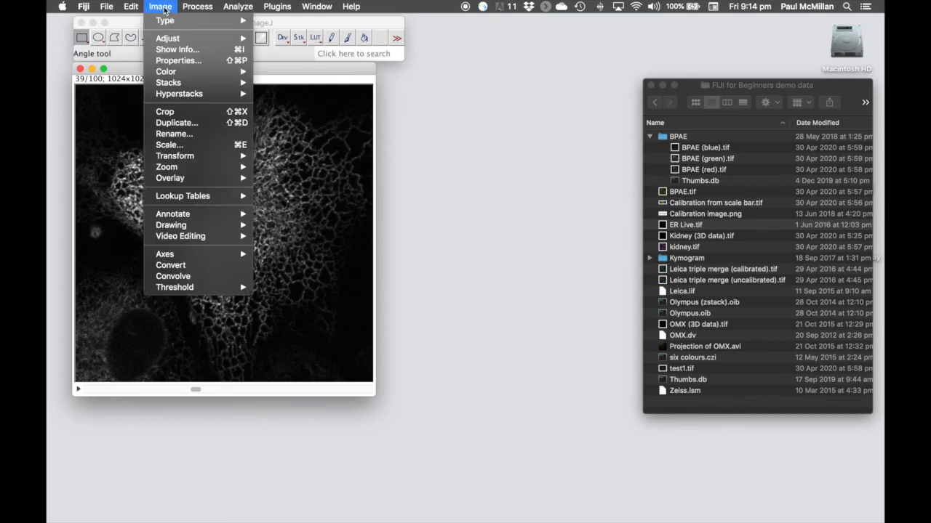
pyautogui.moveTo(202, 85)
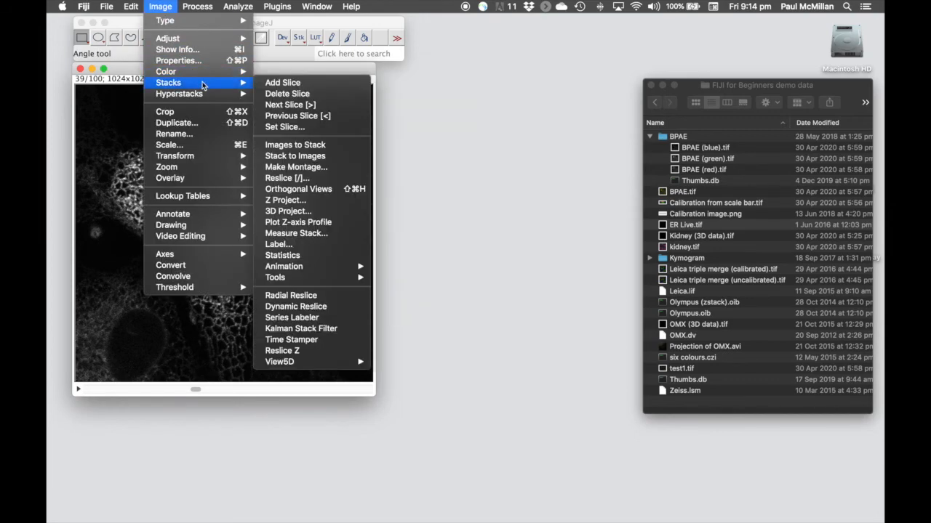
pyautogui.click(304, 249)
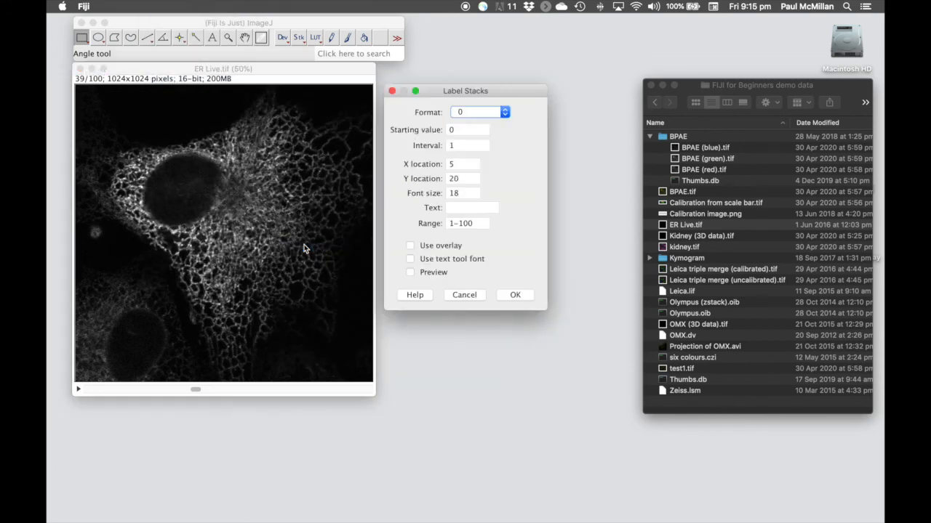
pyautogui.moveTo(442, 92); pyautogui.dragTo(438, 86)
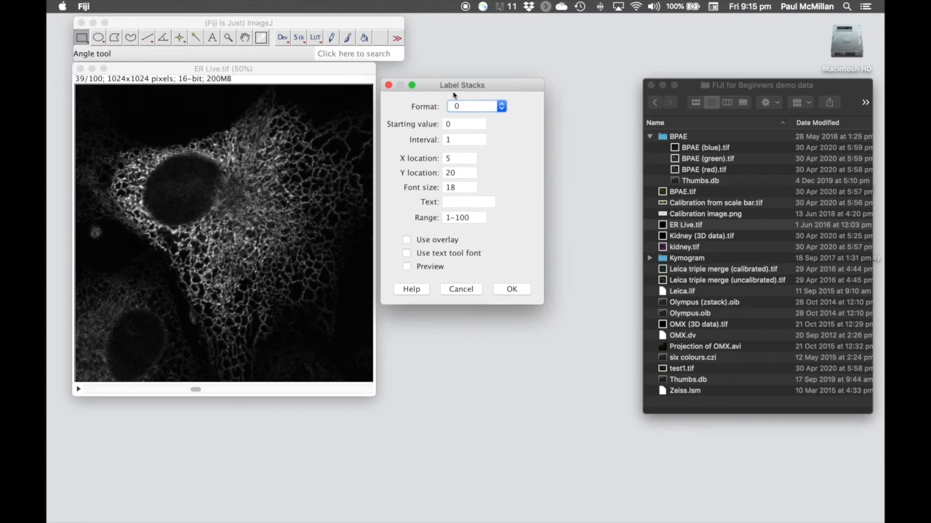
pyautogui.click(478, 108)
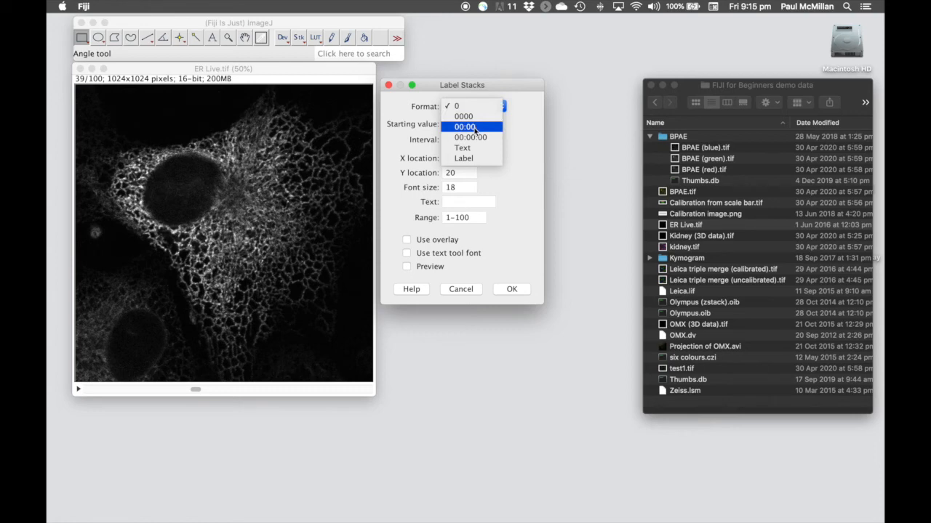
pyautogui.click(475, 128)
pyautogui.click(454, 140)
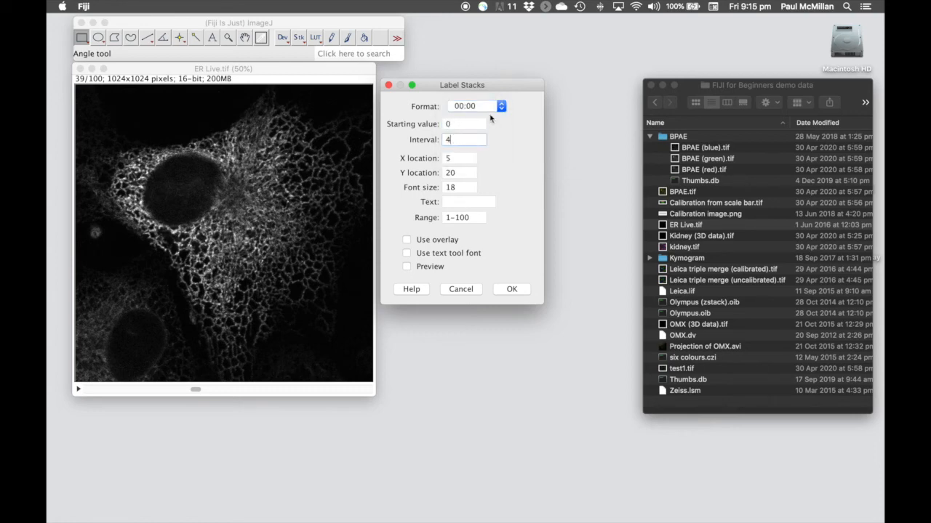
# Label frames 1-100 in the 0 format with the text "secs", then play and stop the labelled series
pyautogui.click(480, 107)
pyautogui.click(472, 92)
pyautogui.click(451, 203)
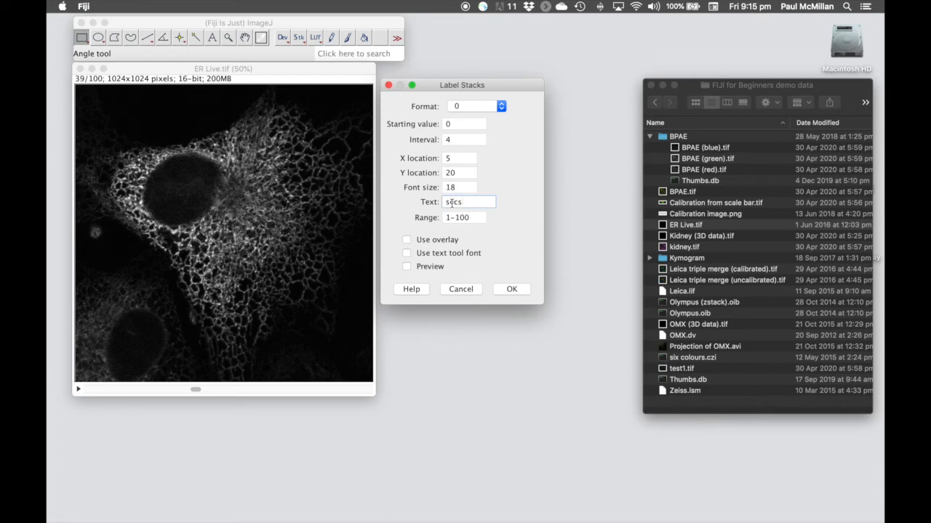
pyautogui.click(478, 219)
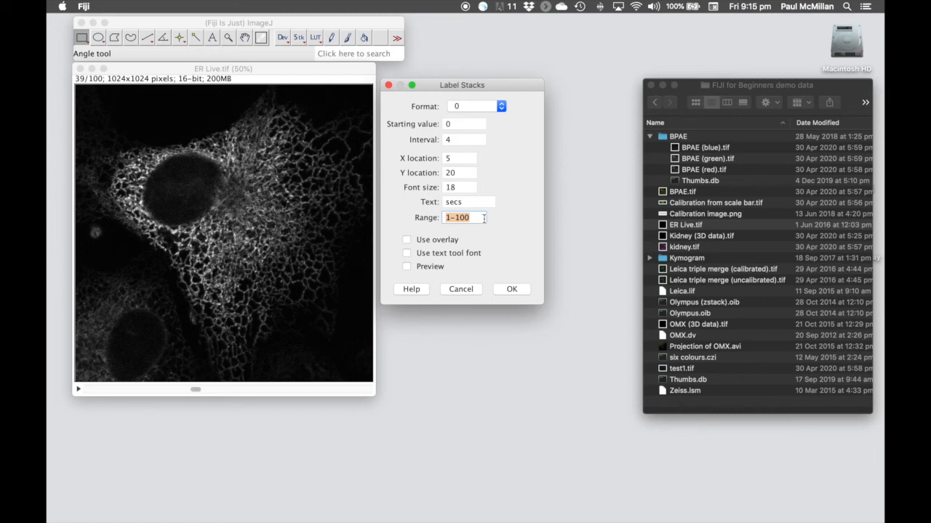
pyautogui.click(511, 290)
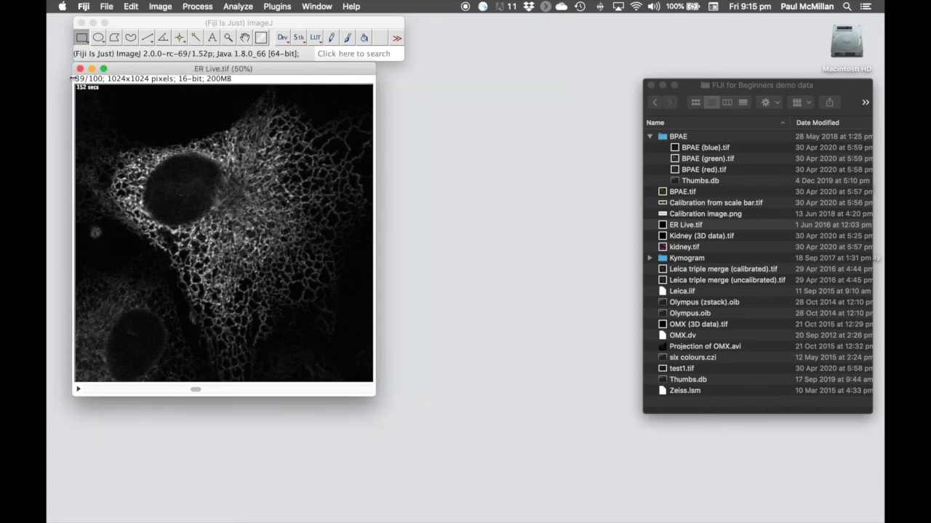
pyautogui.click(78, 389)
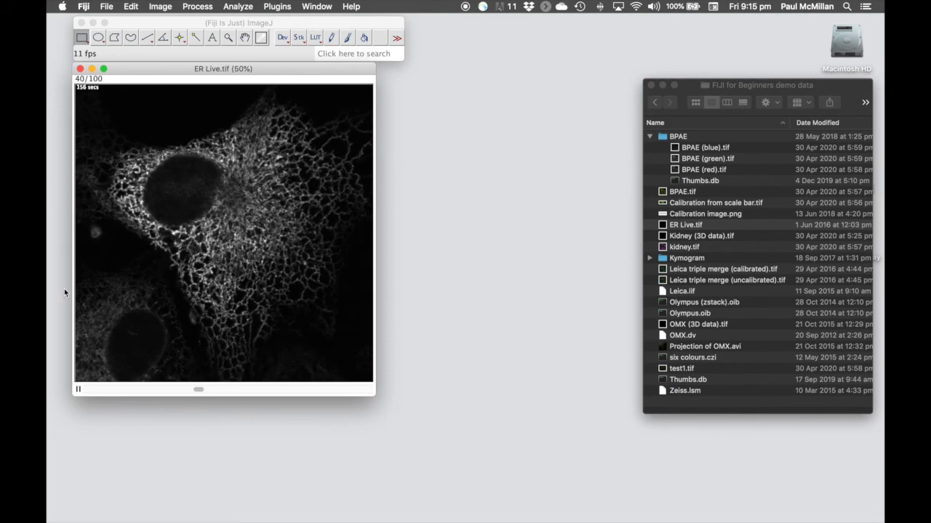
pyautogui.click(79, 389)
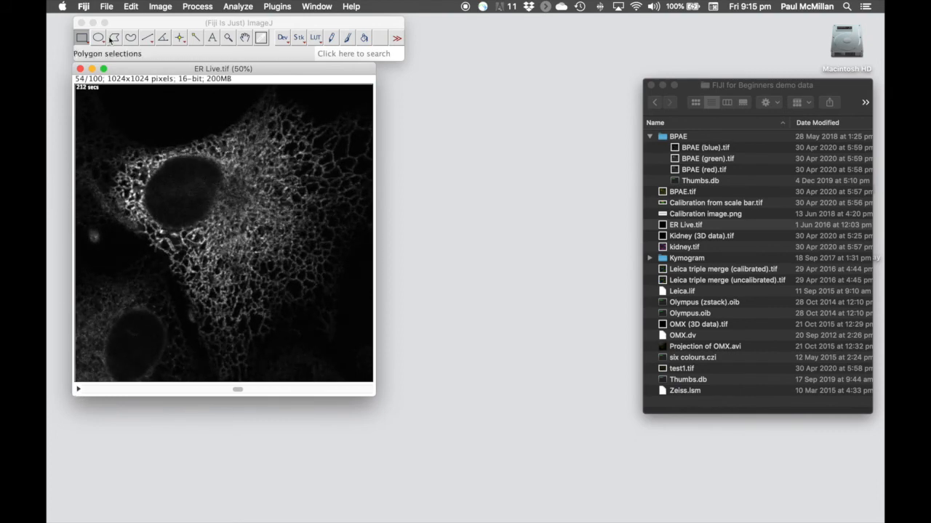
# Export the time-labelled ER Live stack as an uncompressed AVI at 10 fps
pyautogui.click(106, 6)
pyautogui.moveTo(142, 138)
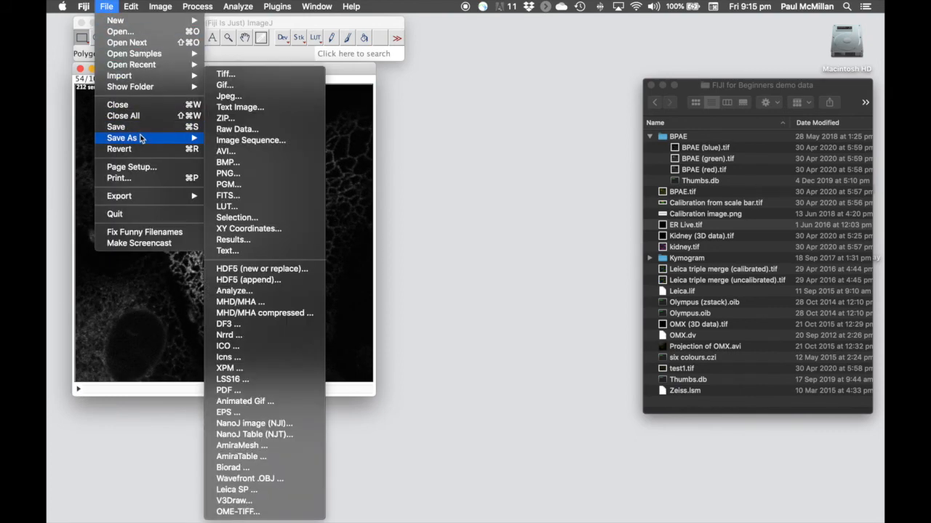
pyautogui.click(244, 153)
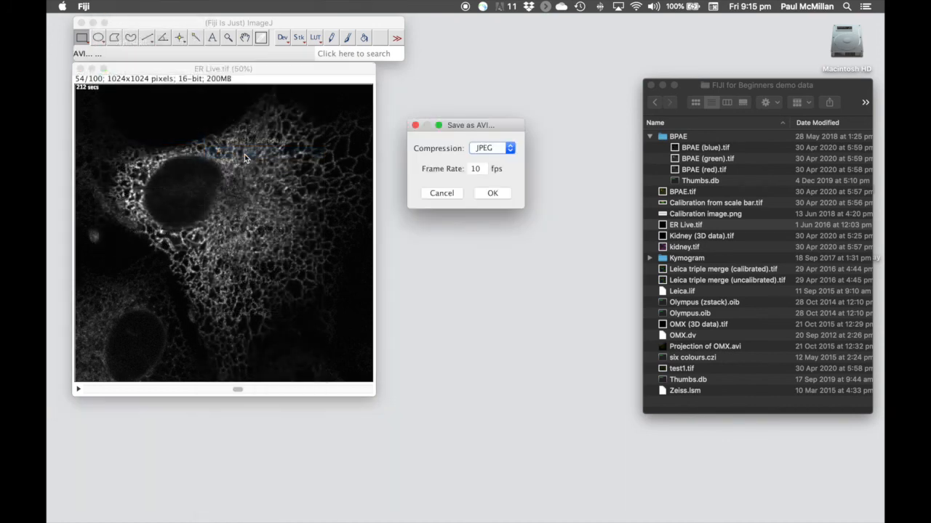
pyautogui.click(487, 150)
pyautogui.click(487, 129)
pyautogui.click(497, 193)
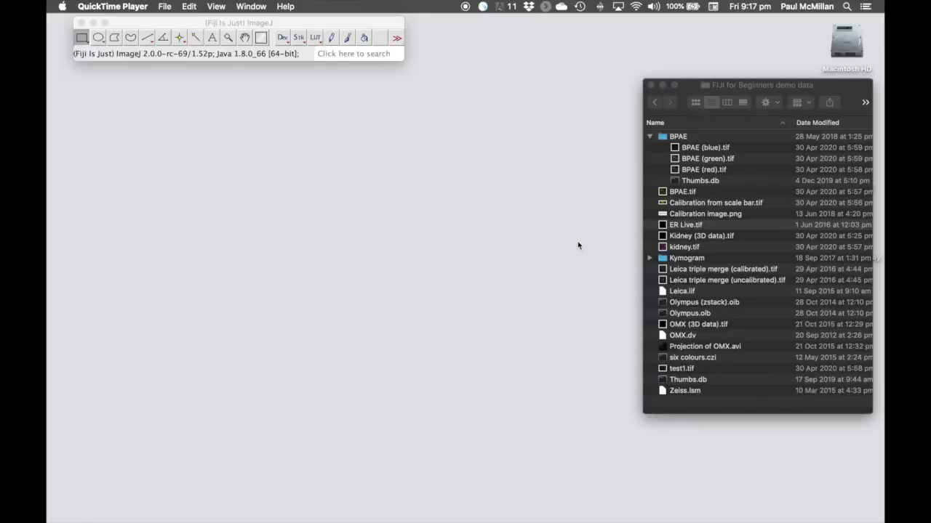
# Open Tracking.tif from the Kymogram folder in Fiji
pyautogui.click(651, 258)
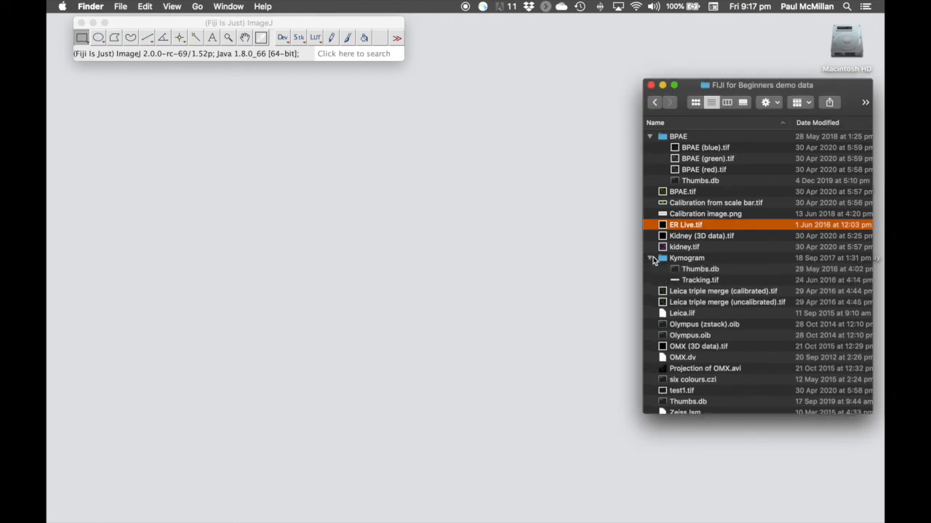
pyautogui.click(691, 280)
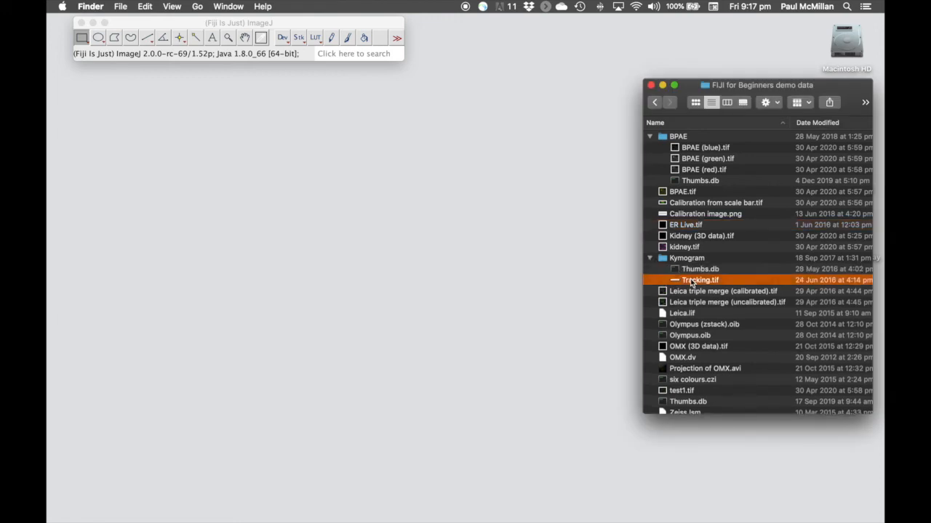
pyautogui.moveTo(690, 279); pyautogui.dragTo(252, 63)
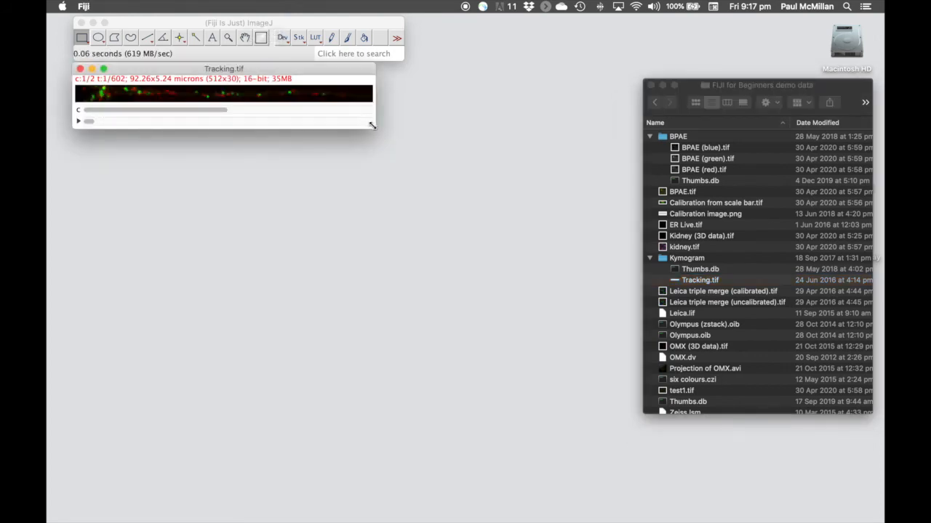
# Enlarge the Tracking.tif view to 150%, then play the time series and stop it
pyautogui.moveTo(372, 127); pyautogui.dragTo(374, 130)
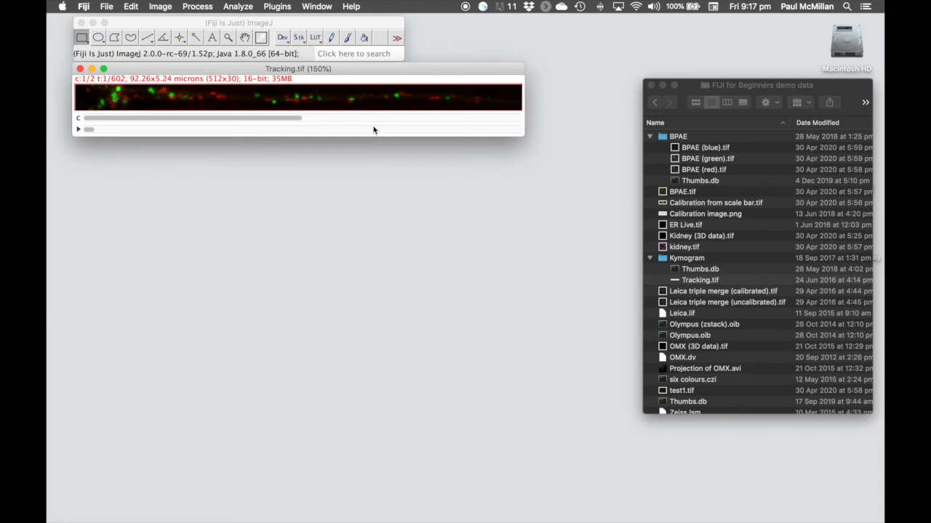
pyautogui.click(80, 130)
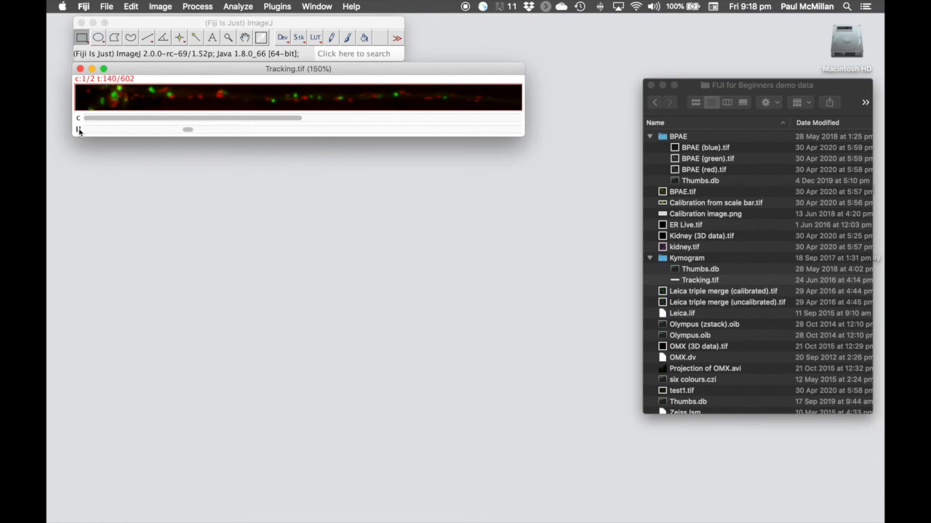
pyautogui.click(79, 129)
# Split Tracking.tif into separate red and green channel stacks and arrange the two windows side by side
pyautogui.moveTo(193, 70); pyautogui.dragTo(190, 75)
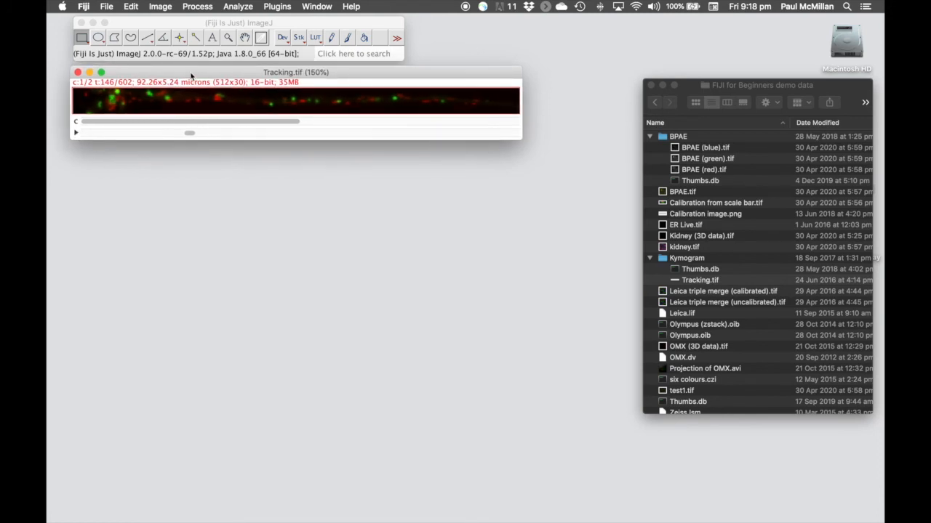
pyautogui.click(167, 7)
pyautogui.moveTo(180, 73)
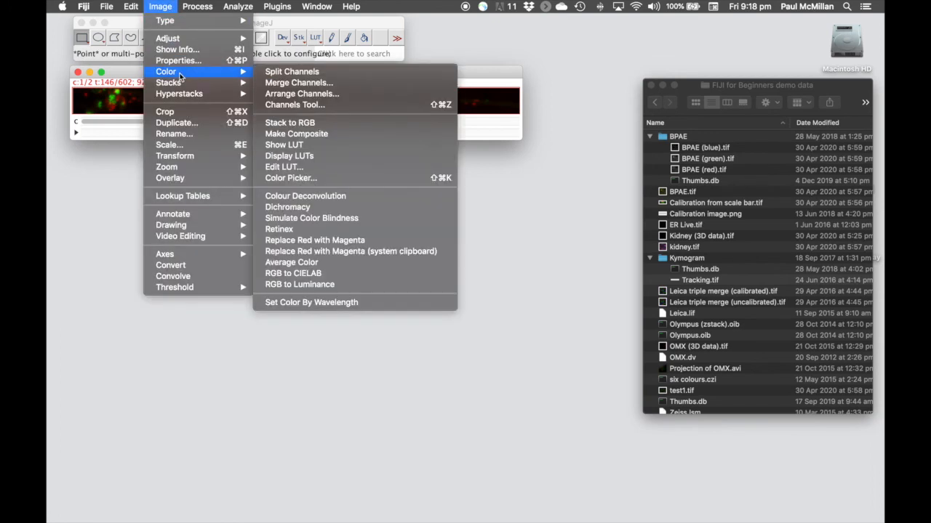
pyautogui.click(283, 72)
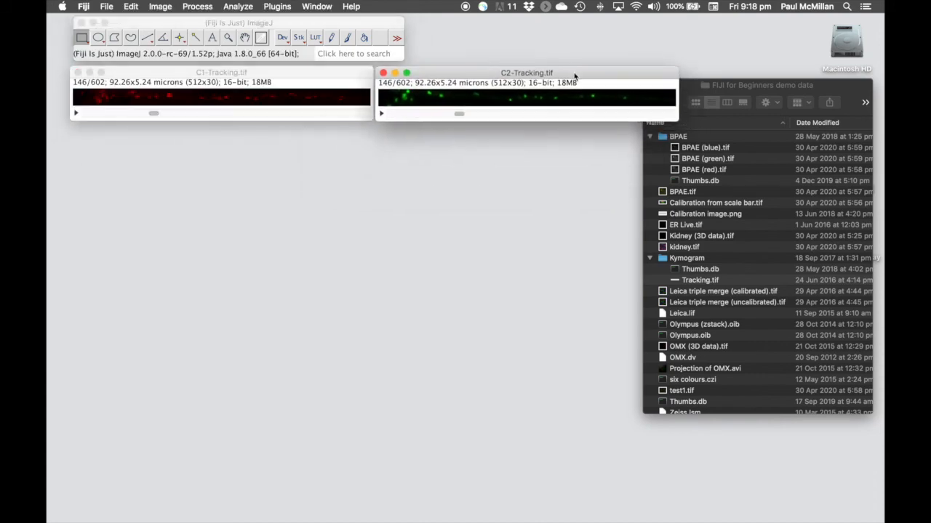
pyautogui.moveTo(265, 75); pyautogui.dragTo(255, 76)
pyautogui.moveTo(444, 75); pyautogui.dragTo(437, 77)
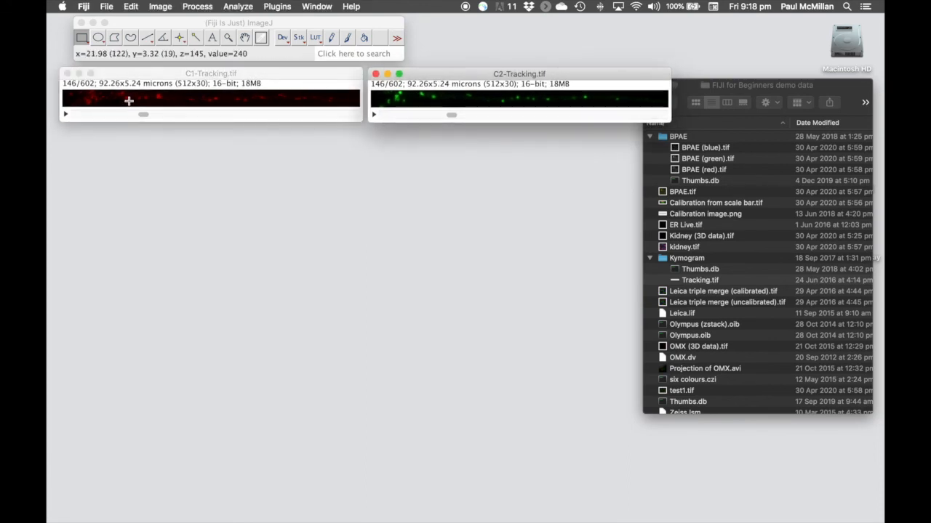
# Draw a straight horizontal line selection through the middle of C1-Tracking.tif across its full width
pyautogui.click(147, 40)
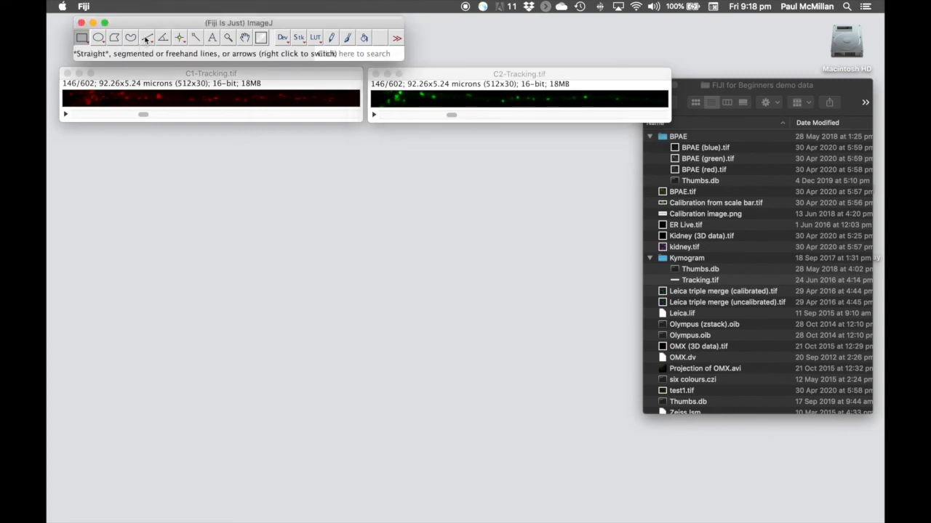
pyautogui.doubleClick(147, 39)
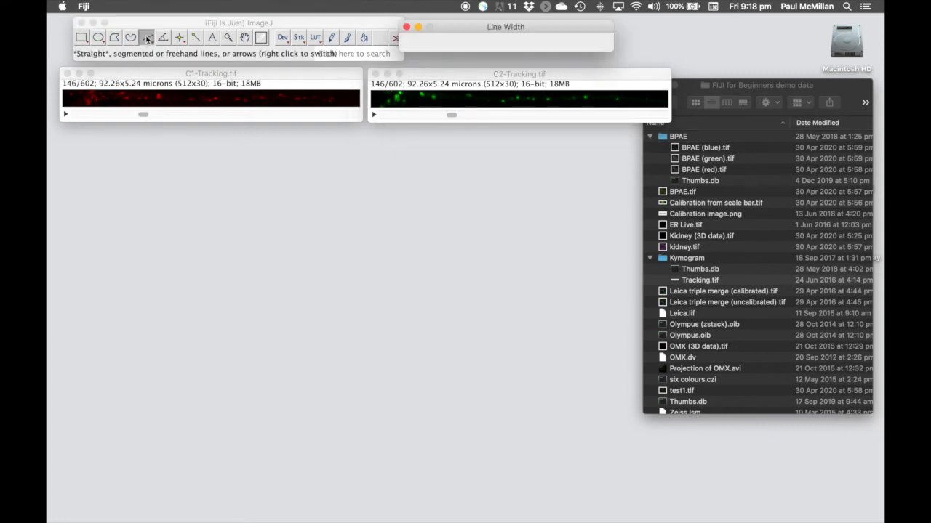
pyautogui.click(407, 27)
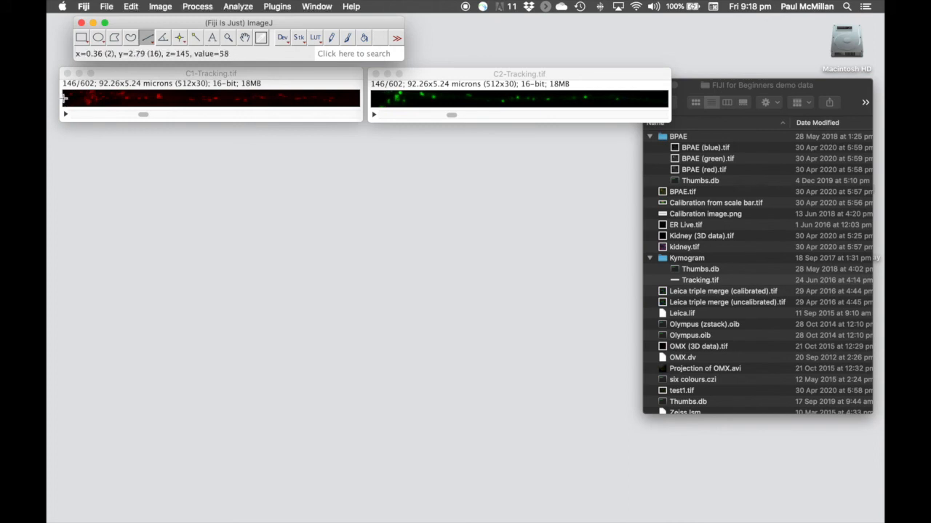
pyautogui.click(64, 100)
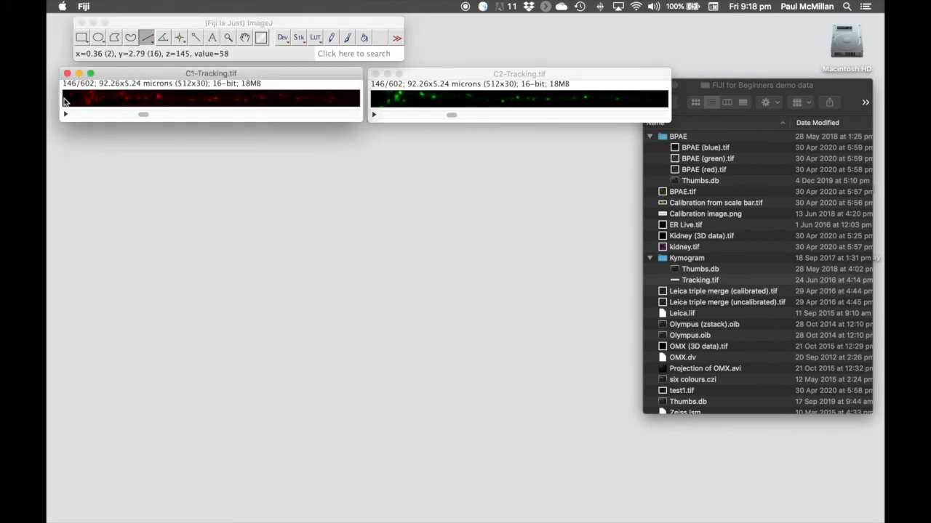
pyautogui.moveTo(64, 100); pyautogui.dragTo(359, 124)
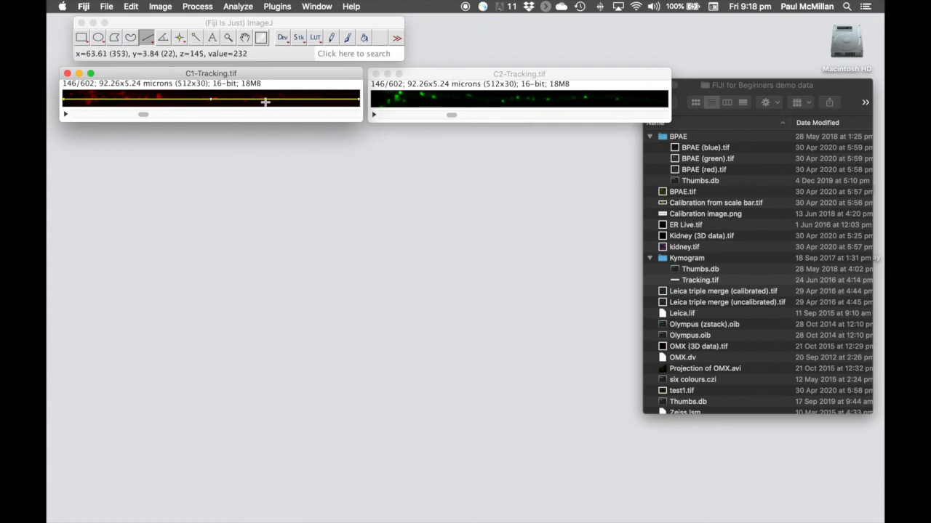
# Restore the same line selection on C2-Tracking.tif
pyautogui.click(463, 77)
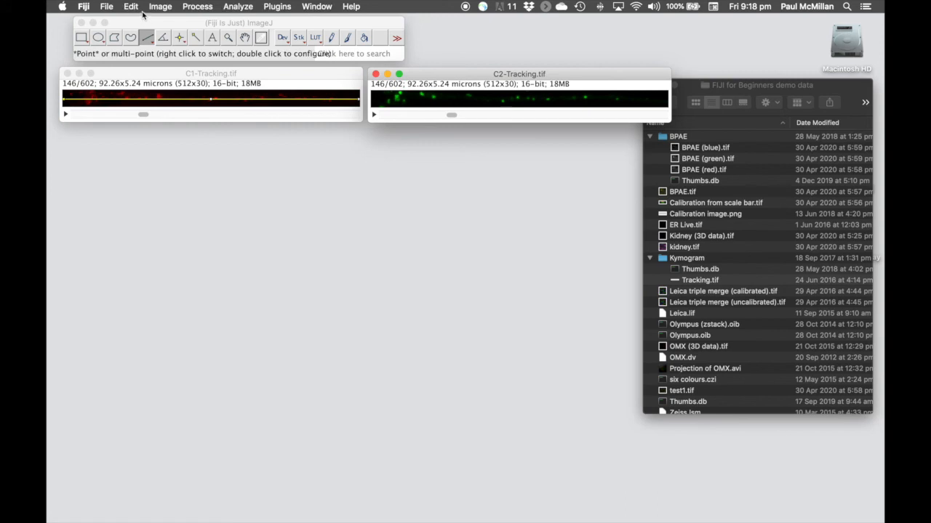
pyautogui.click(131, 6)
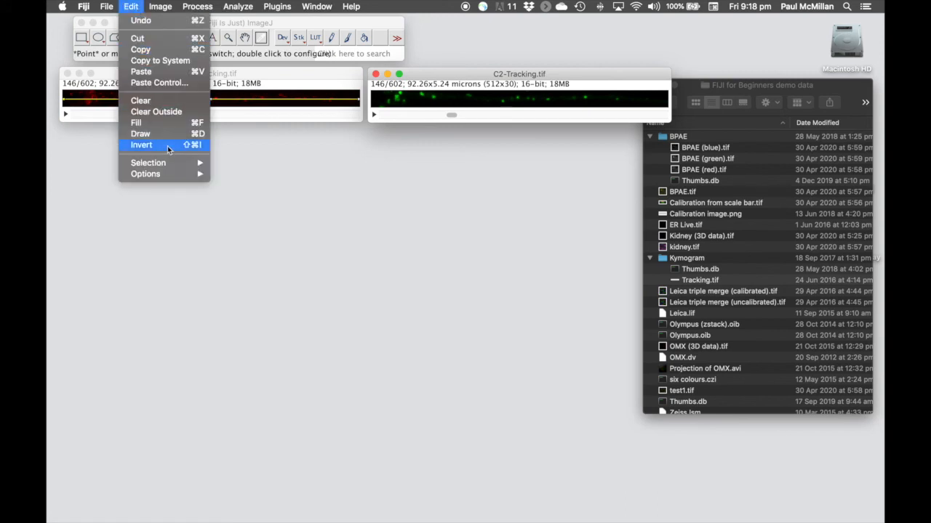
pyautogui.moveTo(176, 168)
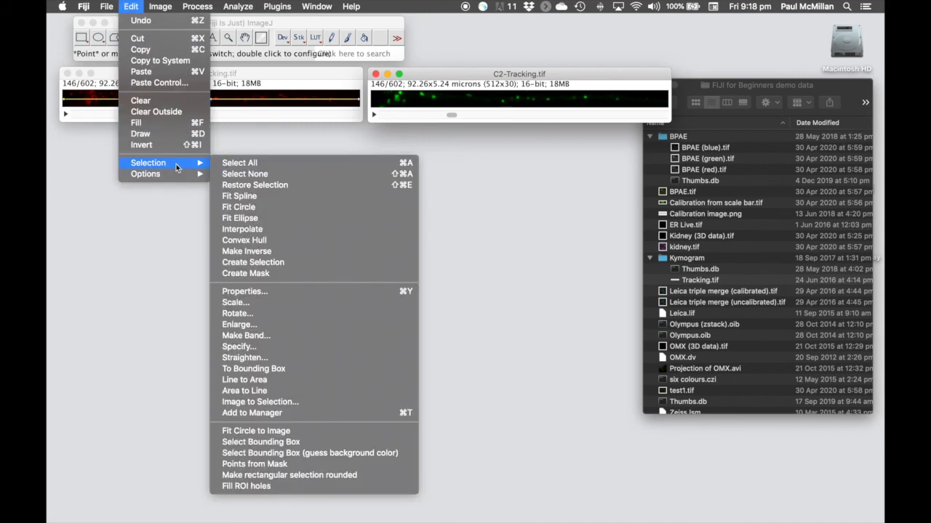
pyautogui.click(341, 186)
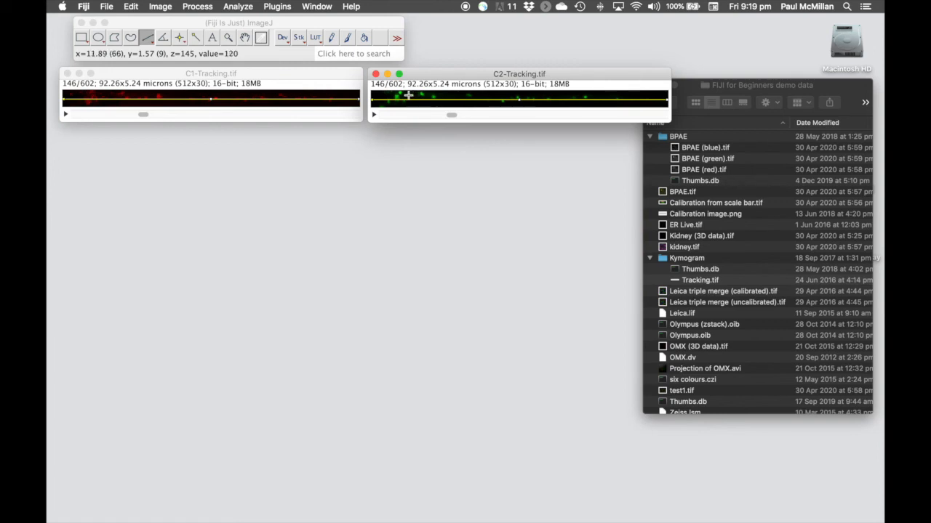
# Generate a Multi Kymograph from the line on C1-Tracking.tif with a linewidth of 29 and place it below the stack
pyautogui.click(292, 80)
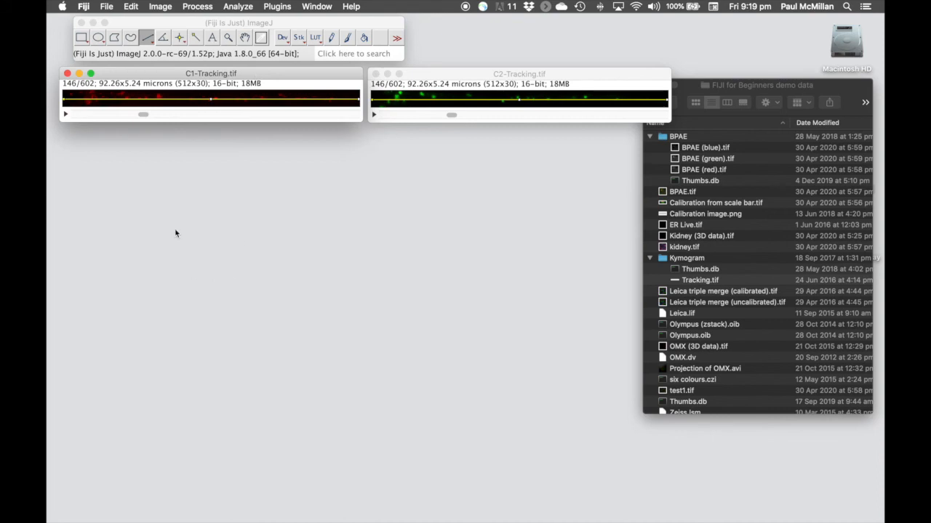
pyautogui.click(237, 7)
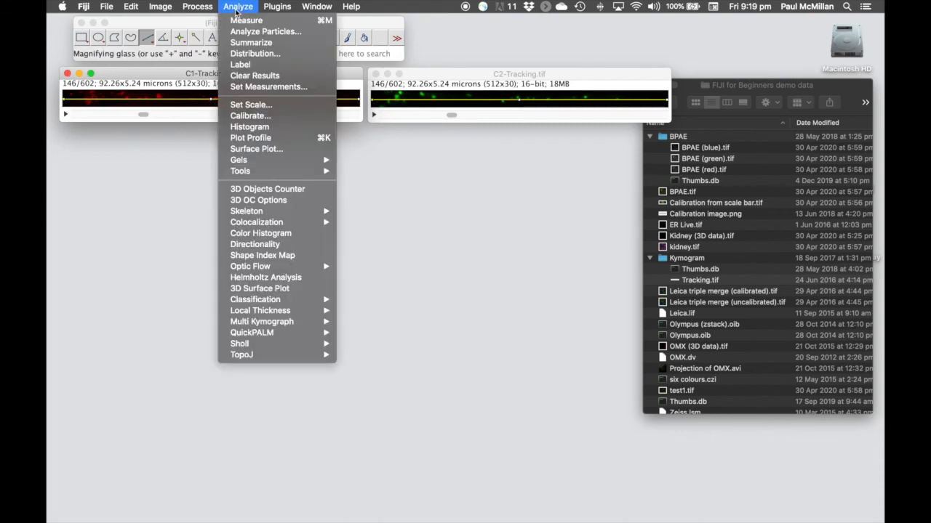
pyautogui.moveTo(304, 324)
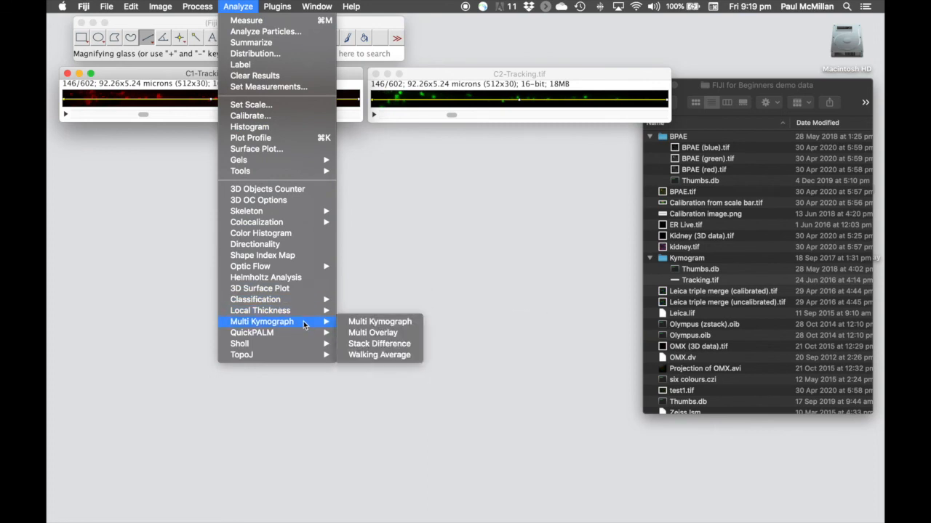
pyautogui.click(370, 322)
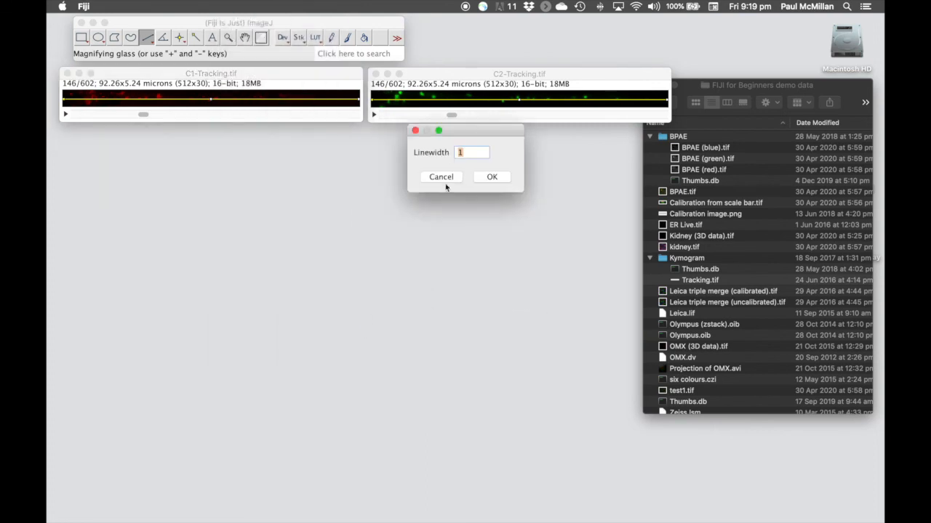
pyautogui.moveTo(469, 137); pyautogui.dragTo(397, 162)
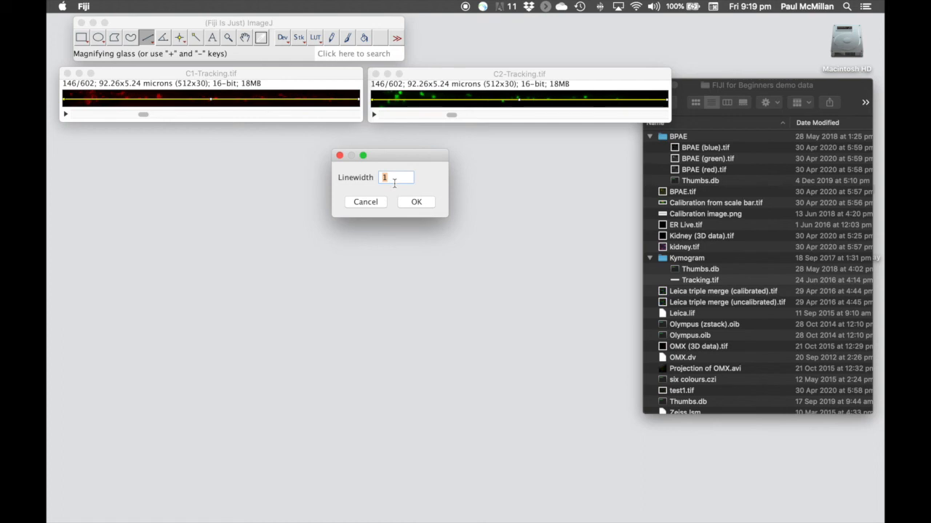
pyautogui.write('29')
pyautogui.click(416, 201)
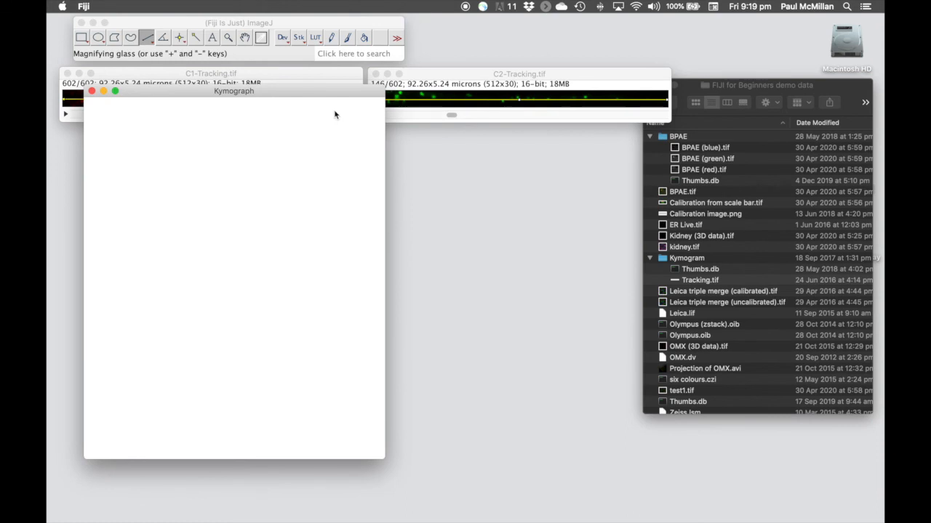
pyautogui.moveTo(318, 95); pyautogui.dragTo(282, 120)
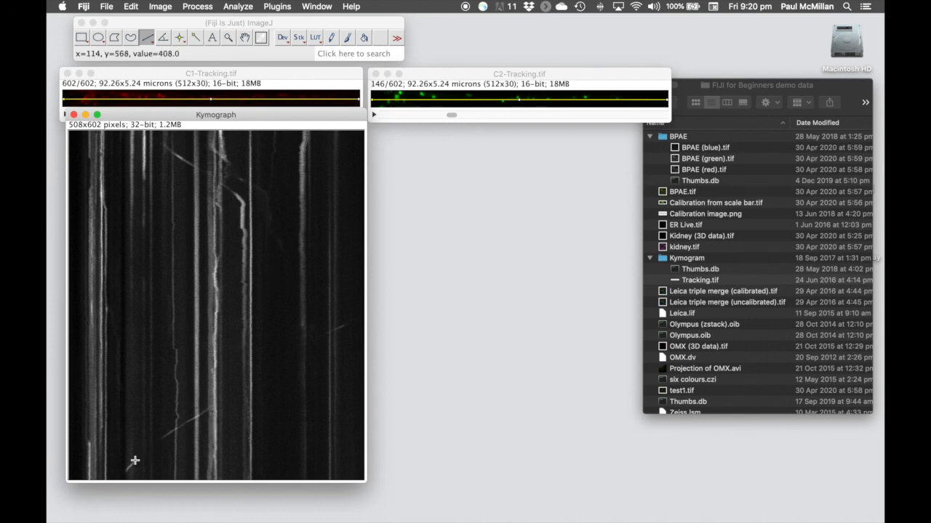
# Rename the C1 kymograph as Red and position it clear of the C1-Tracking.tif window
pyautogui.moveTo(259, 120); pyautogui.dragTo(260, 125)
pyautogui.rightClick(216, 228)
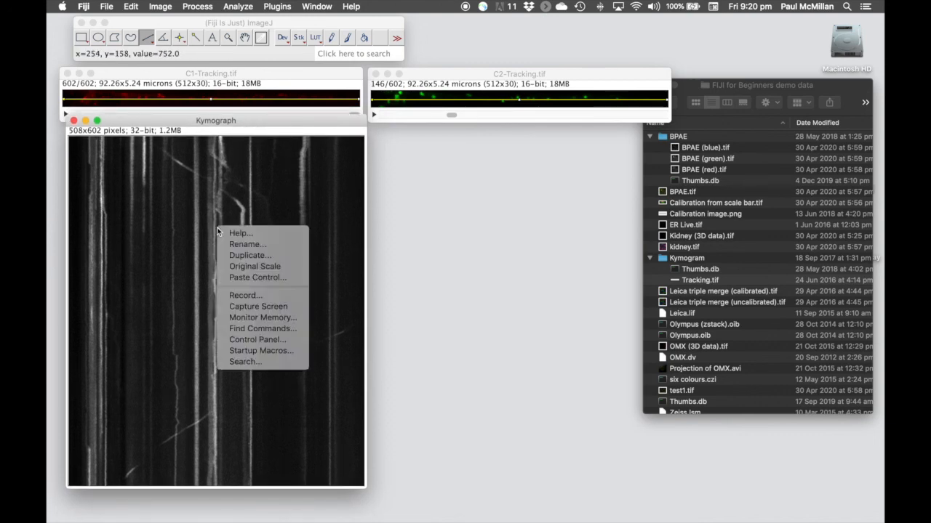
pyautogui.click(245, 241)
pyautogui.write('Red')
pyautogui.press('Return')
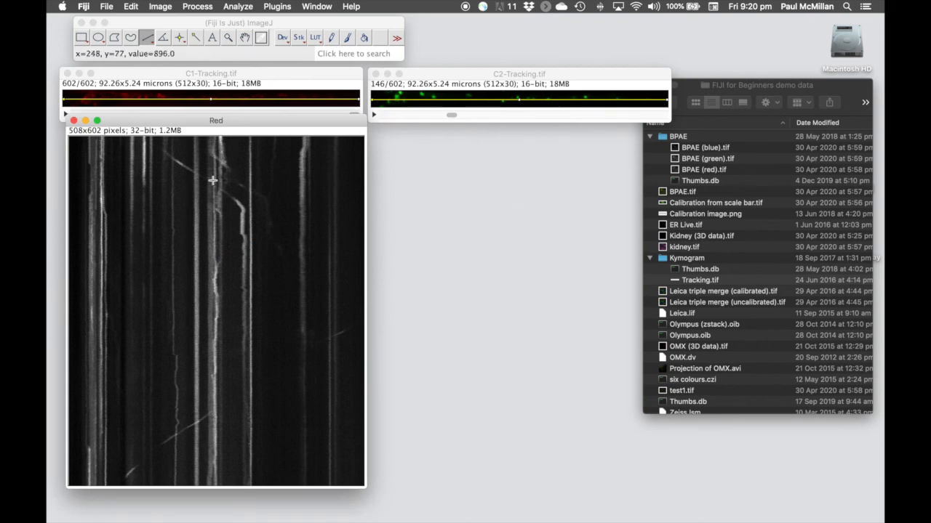
pyautogui.moveTo(243, 121); pyautogui.dragTo(243, 131)
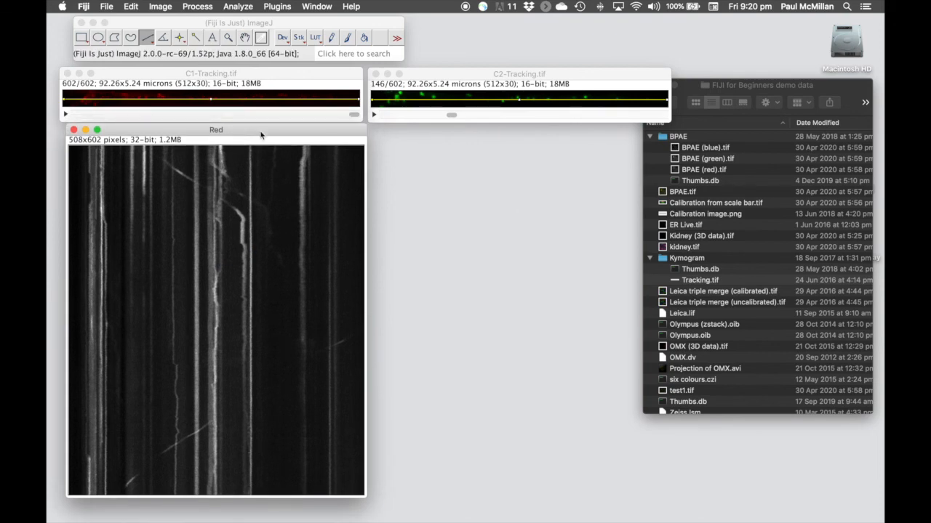
# Generate a Multi Kymograph from the line on C2-Tracking.tif with a linewidth of 29 and place it beside the Red kymograph
pyautogui.click(502, 75)
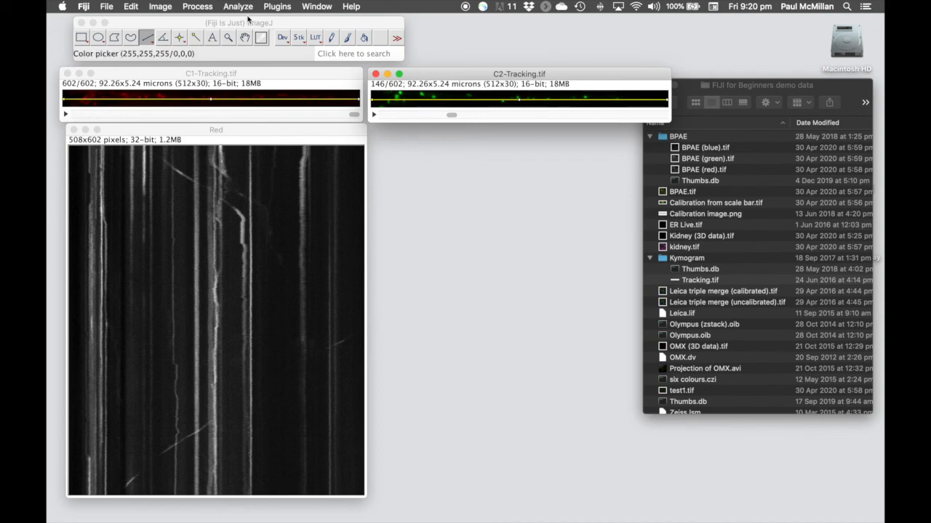
pyautogui.click(245, 8)
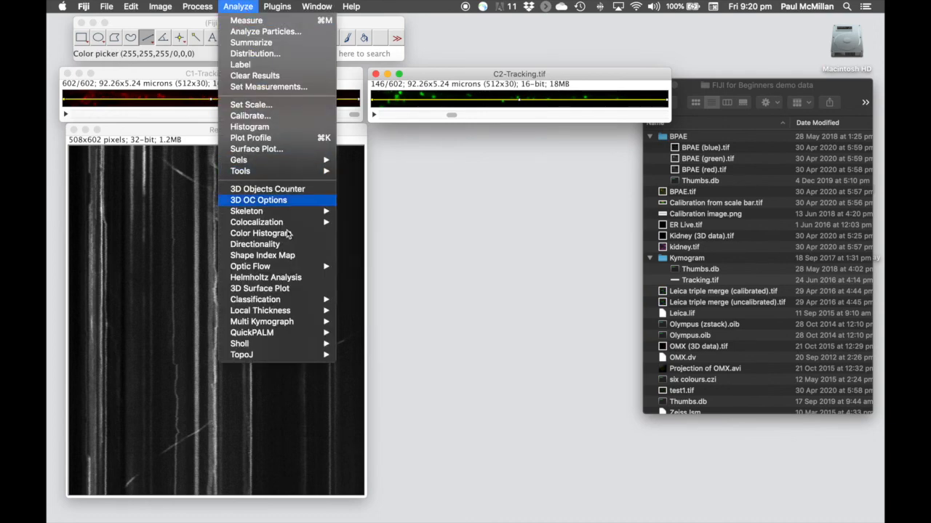
pyautogui.moveTo(308, 322)
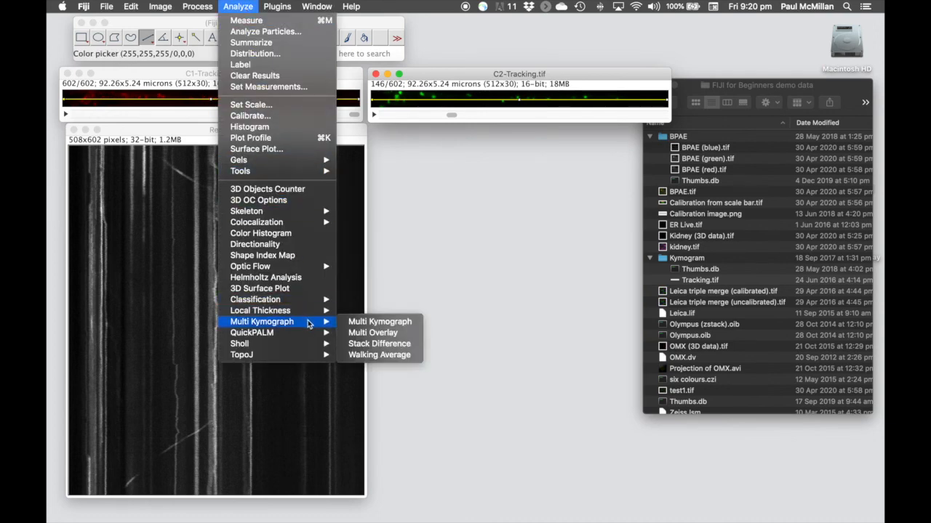
pyautogui.click(371, 322)
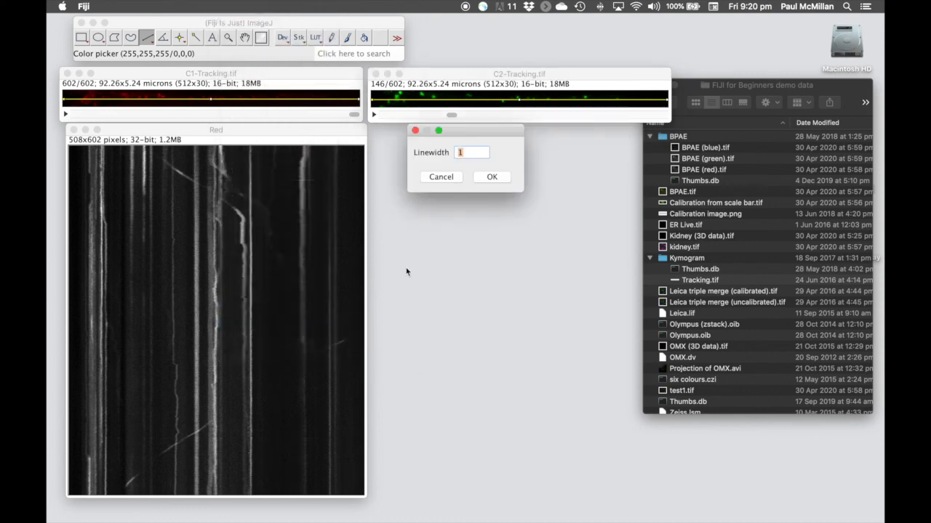
pyautogui.write('29')
pyautogui.click(492, 177)
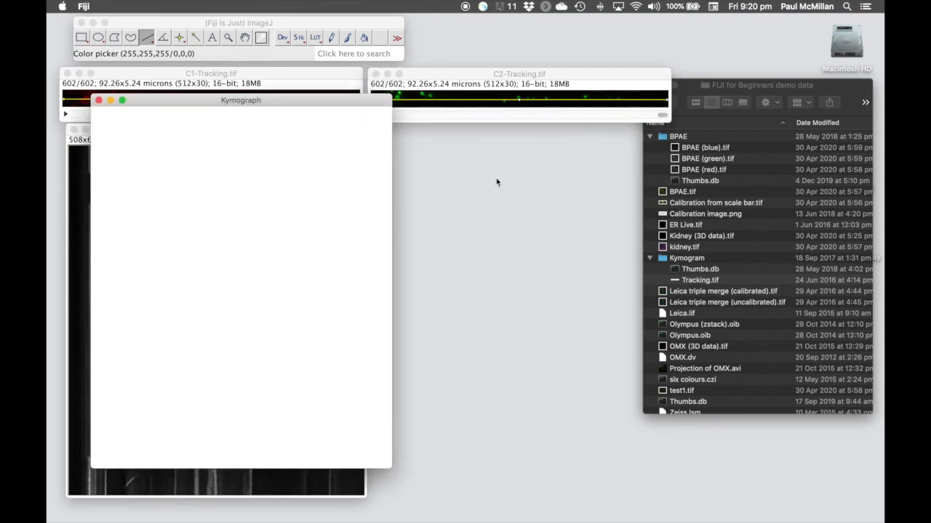
pyautogui.moveTo(306, 106); pyautogui.dragTo(588, 135)
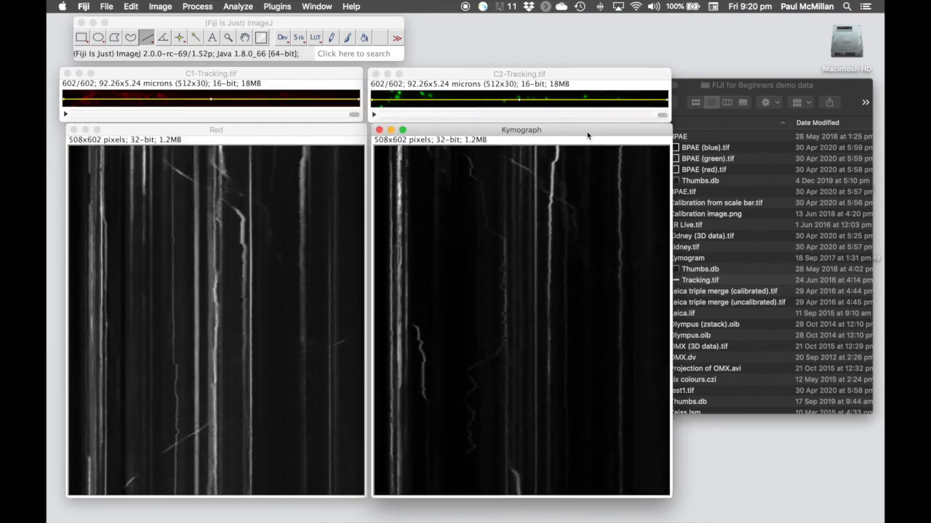
# Rename the C2 kymograph as Green
pyautogui.rightClick(544, 219)
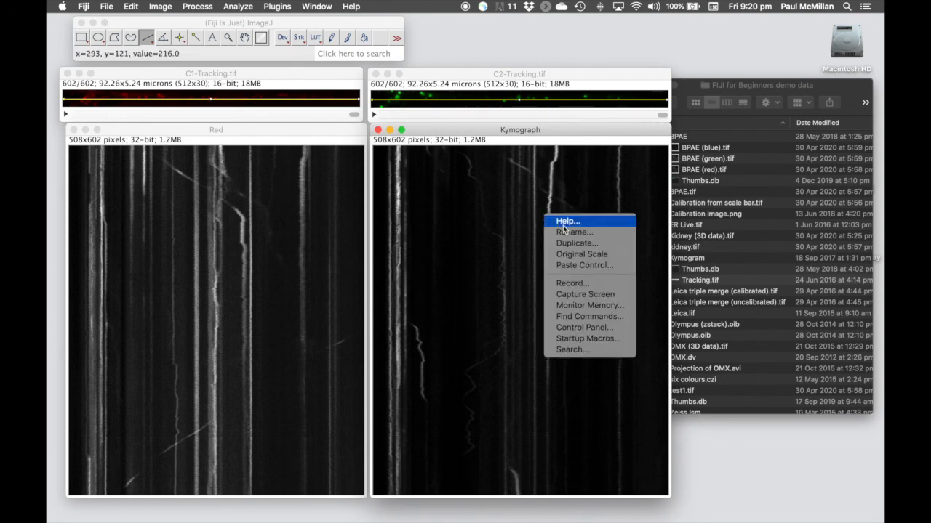
pyautogui.click(566, 231)
pyautogui.write('Gree')
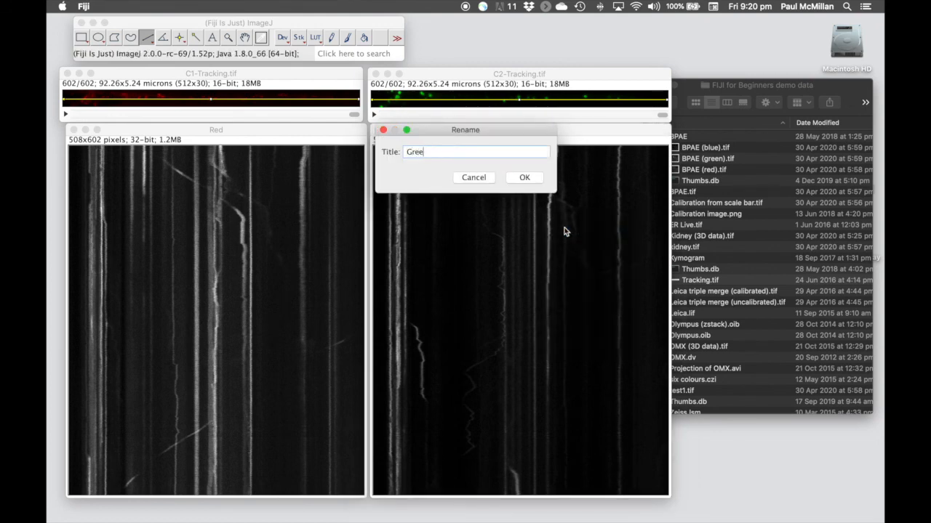
pyautogui.click(524, 179)
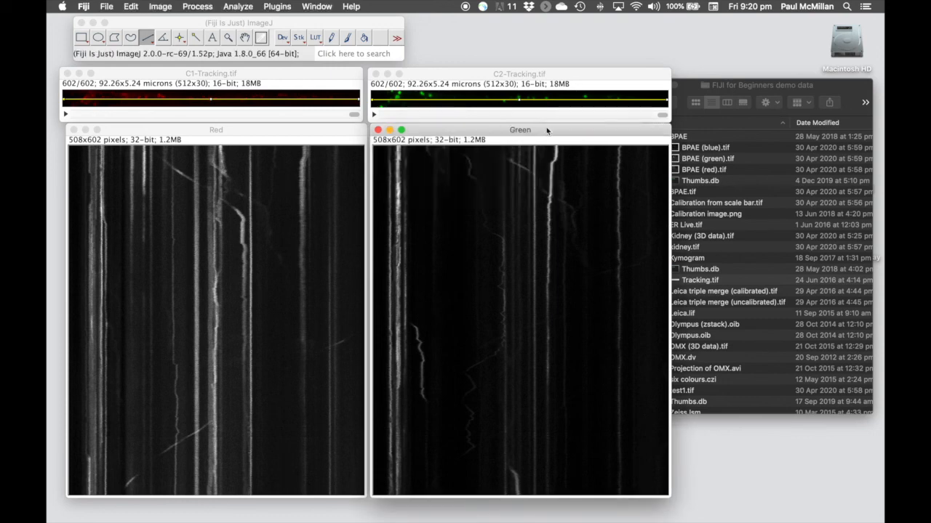
pyautogui.moveTo(547, 131); pyautogui.dragTo(547, 133)
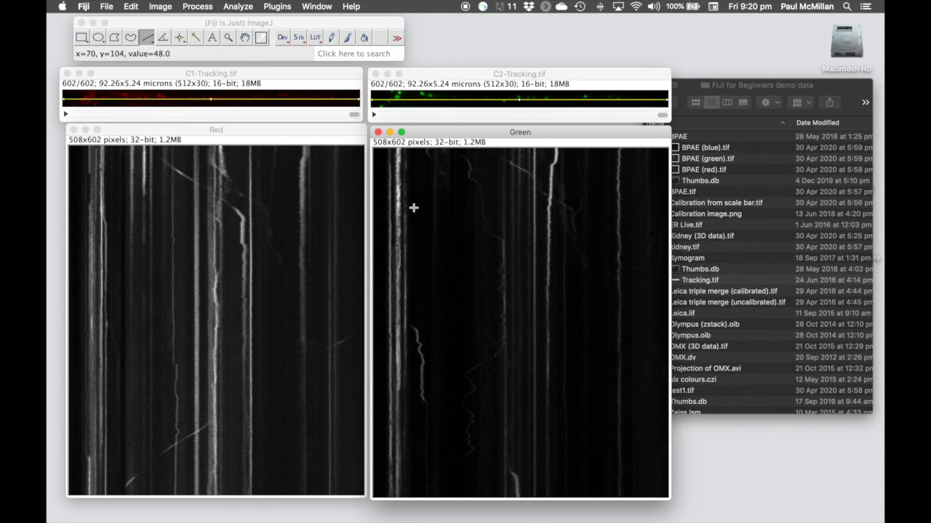
# Set up a channel merge with the Green kymograph as C2 (green) and the Red kymograph as C1 (red)
pyautogui.click(169, 9)
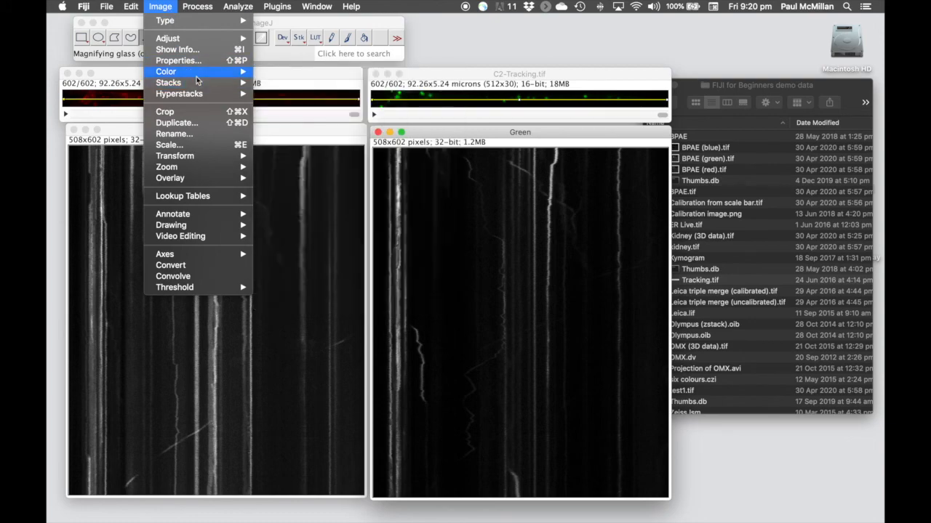
pyautogui.moveTo(196, 73)
pyautogui.click(292, 83)
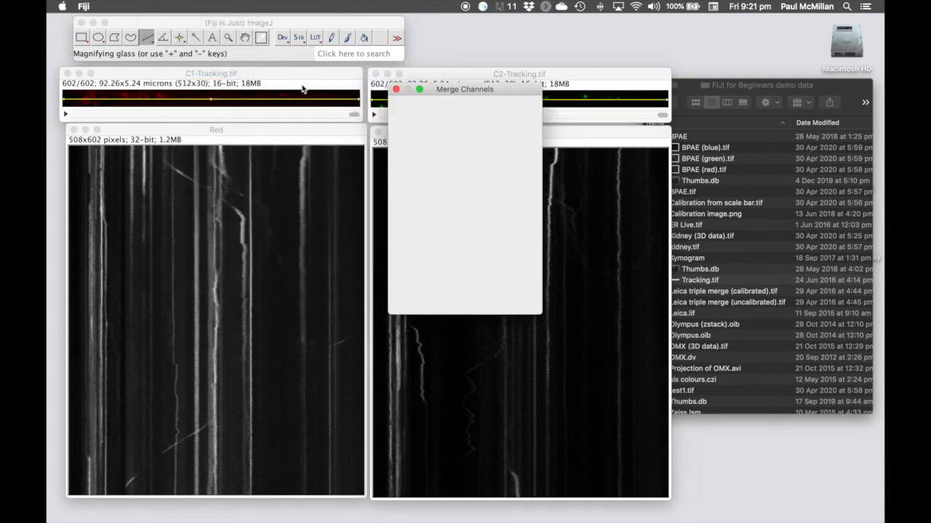
pyautogui.click(501, 132)
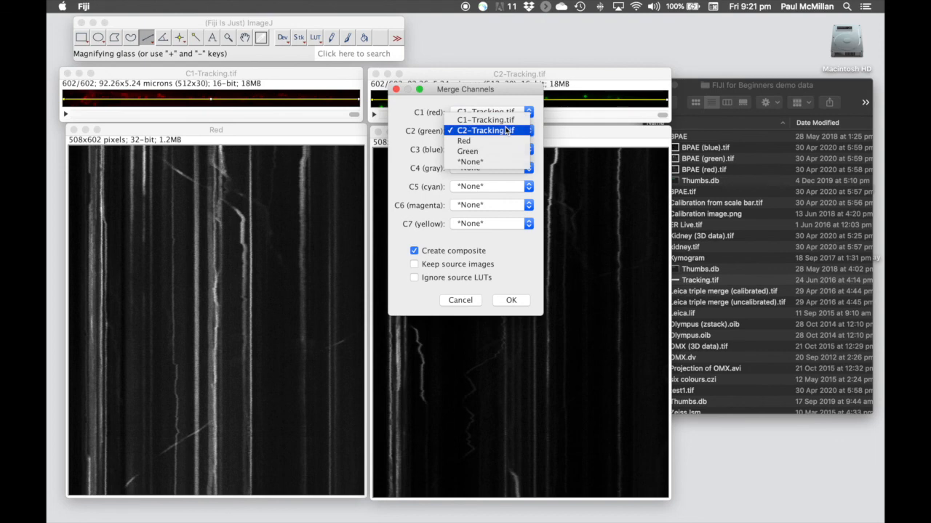
pyautogui.click(497, 151)
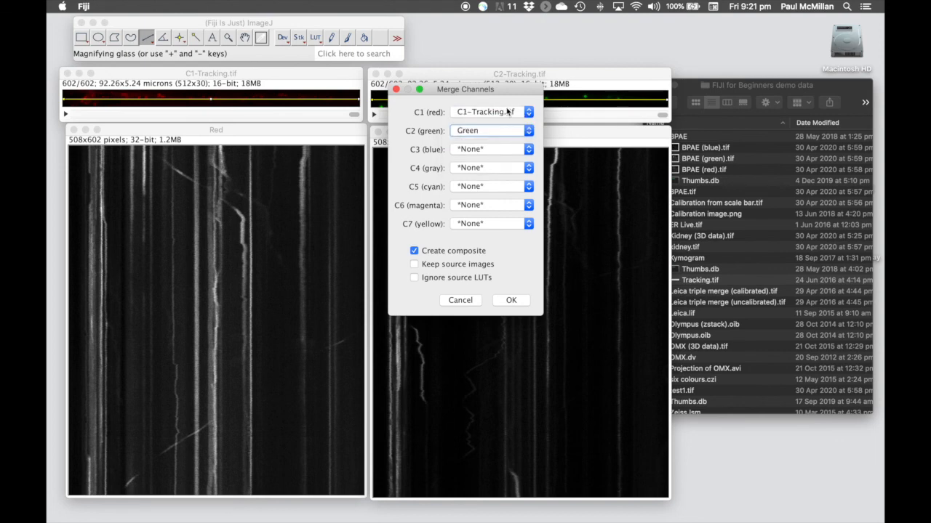
pyautogui.click(501, 112)
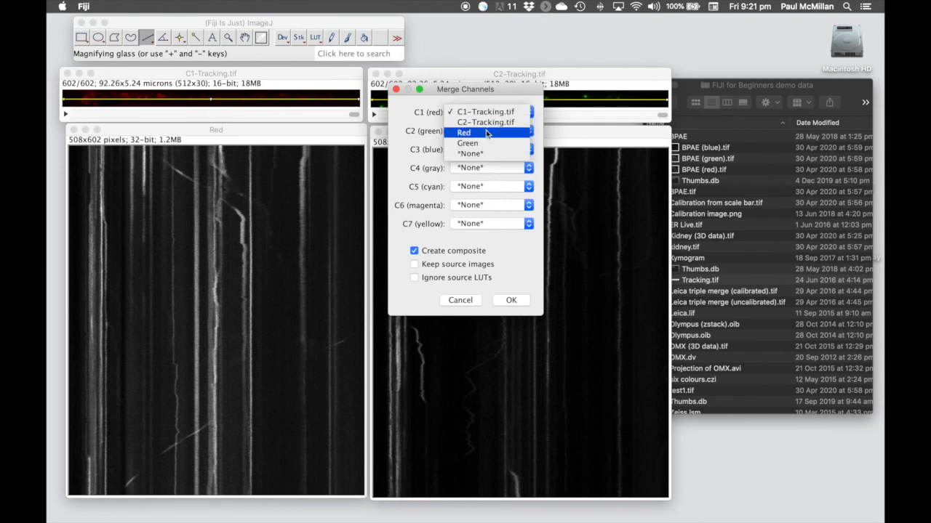
pyautogui.click(486, 133)
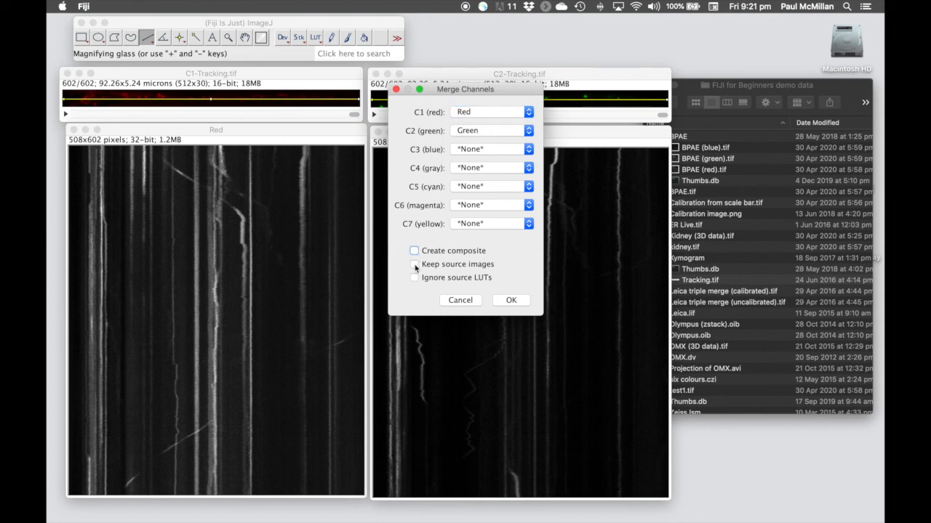
# Merge the kymographs without creating a composite, keeping the source images, and place the RGB result centrally over the two source kymographs
pyautogui.click(415, 265)
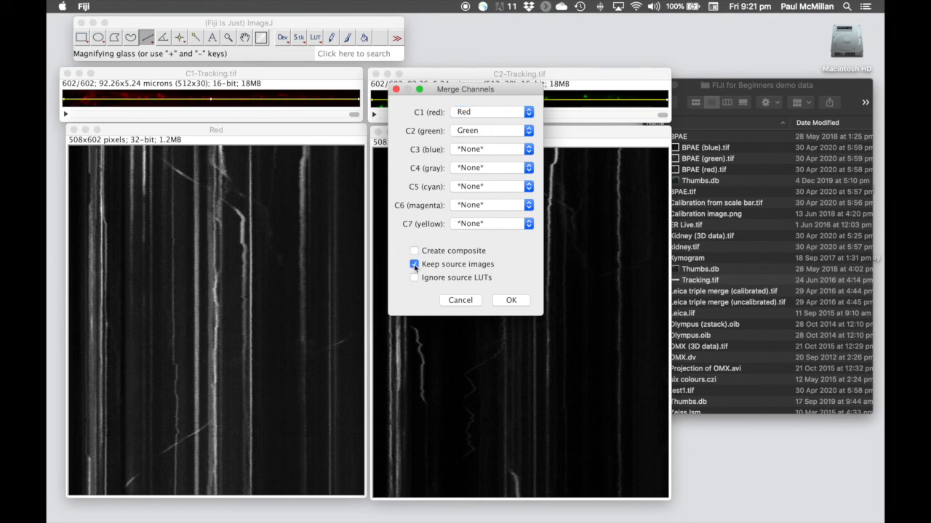
pyautogui.click(512, 301)
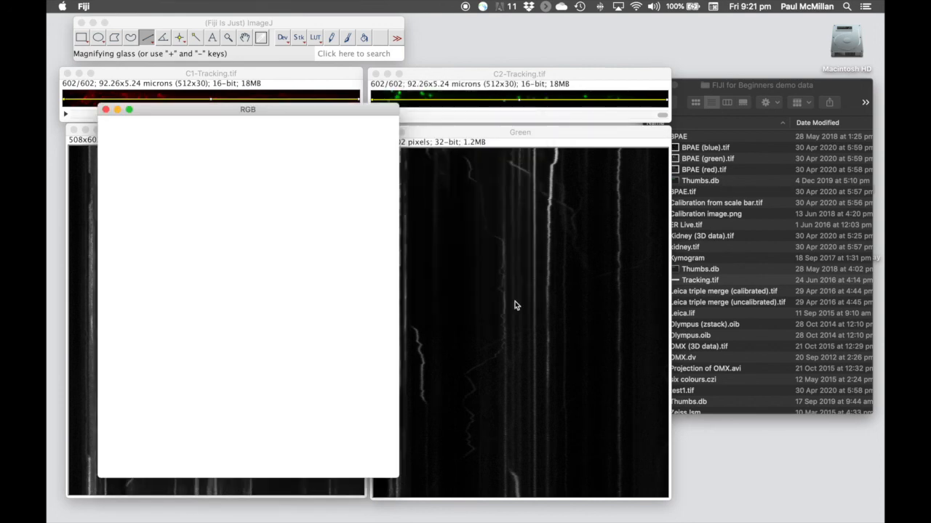
pyautogui.moveTo(303, 111); pyautogui.dragTo(396, 106)
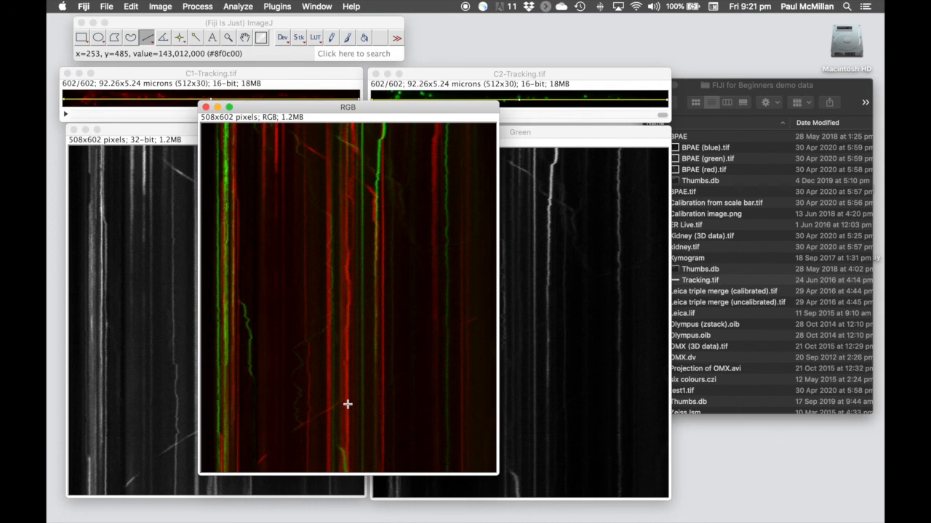
# Bring up the Save As format choices for the merged RGB kymograph
pyautogui.click(106, 7)
pyautogui.moveTo(147, 138)
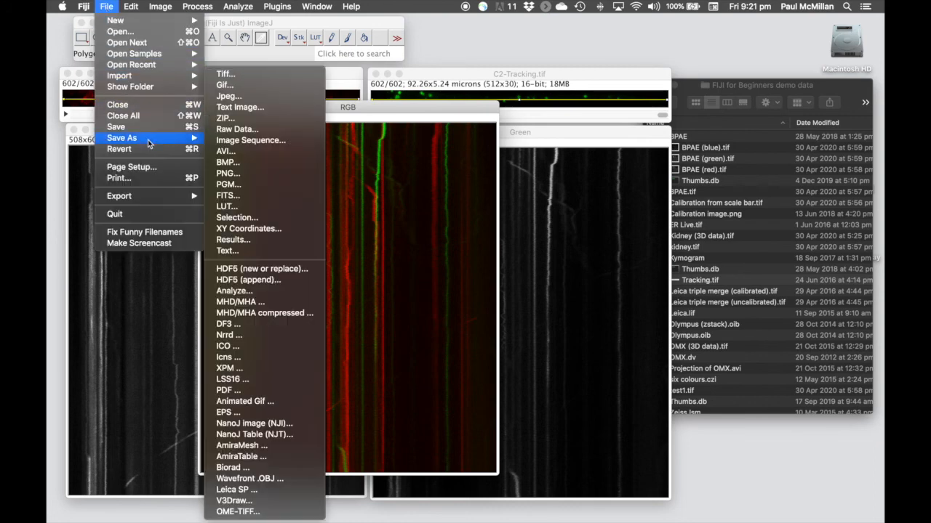